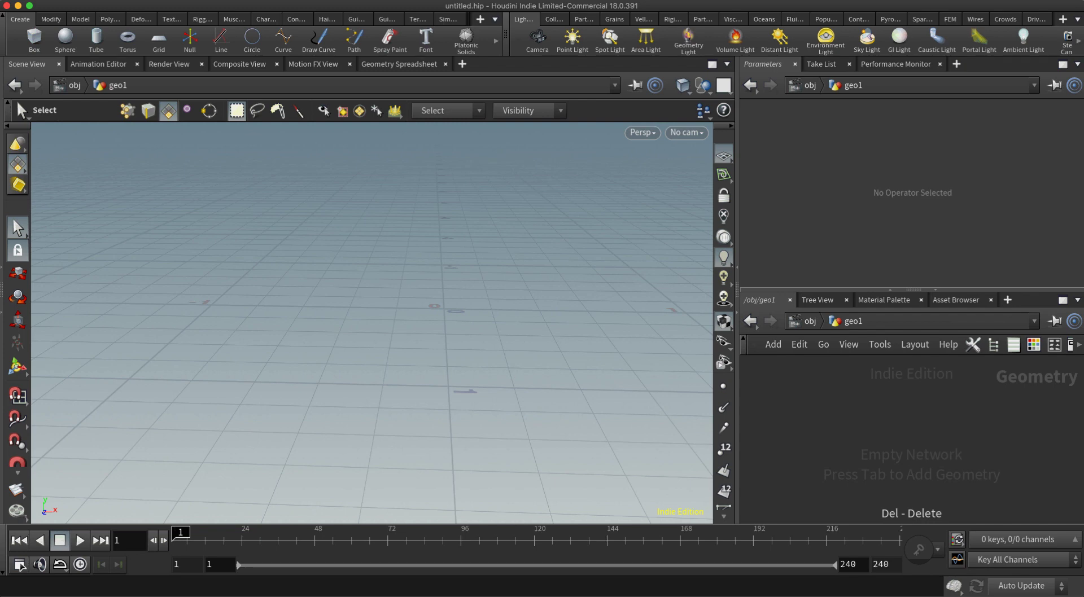
Examine the introduction of the Wikipedia article on minimal surfaces in the browser
drag(0, 84, 610, 63)
scroll(576, 172, up, 4)
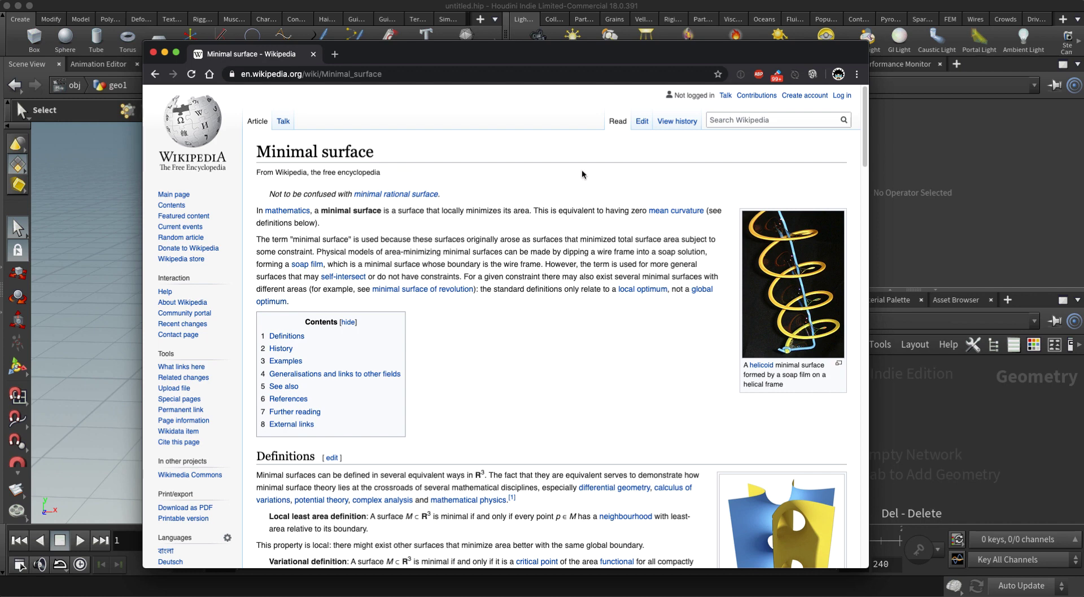
drag(677, 58, 0, 36)
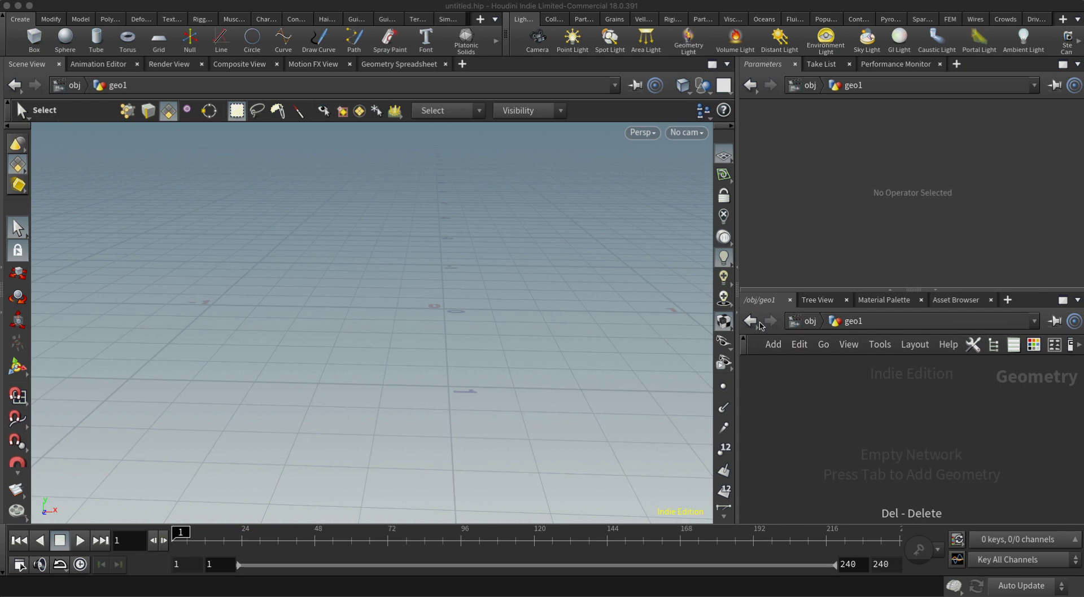
Add a Box node with default size to the empty geo1 network in Houdini
click(806, 429)
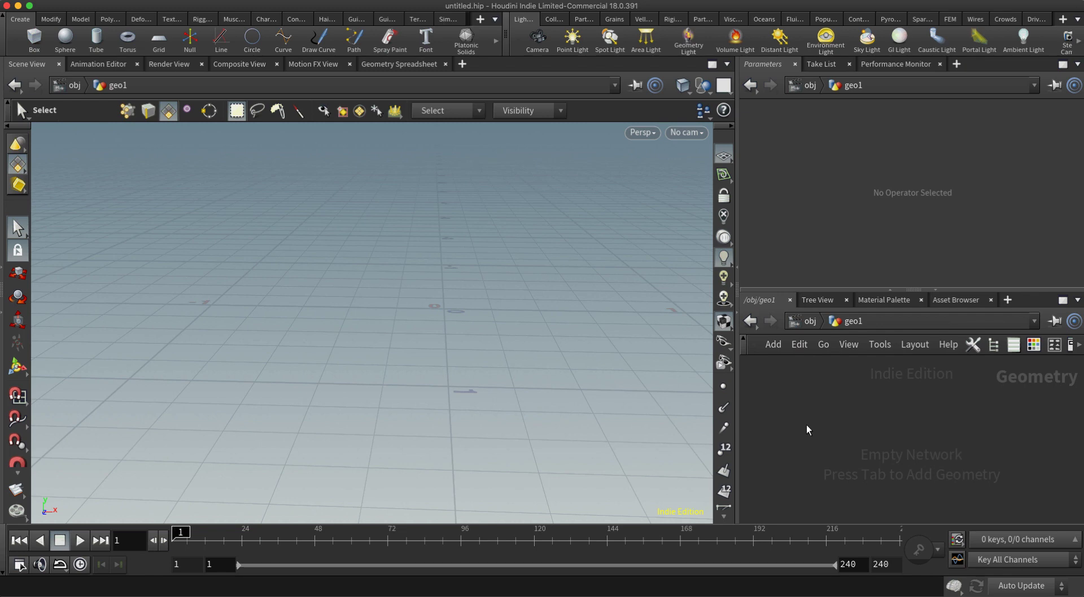
key(Tab)
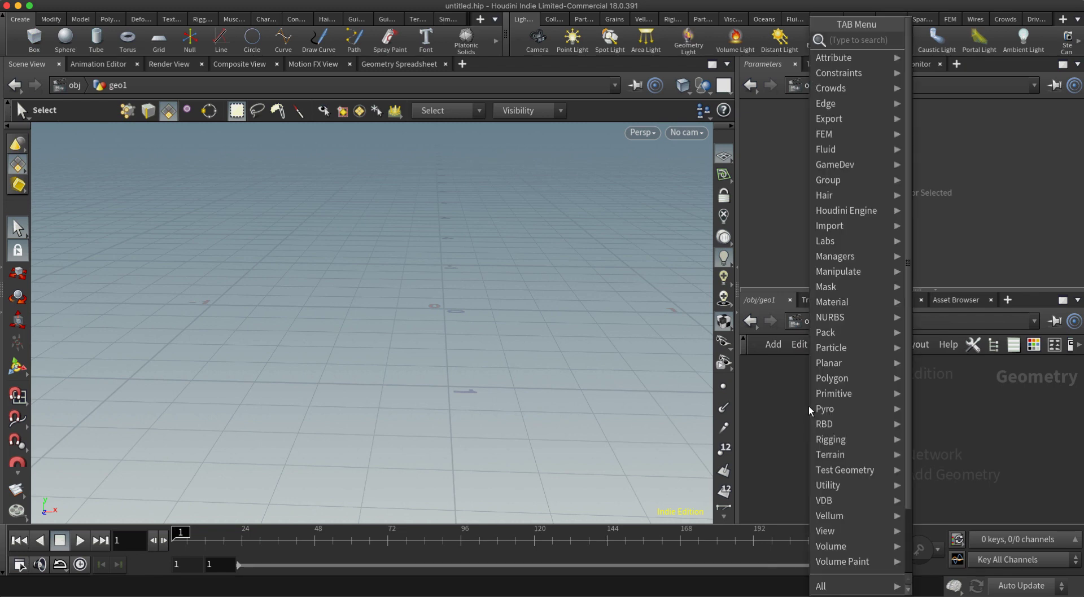
click(797, 405)
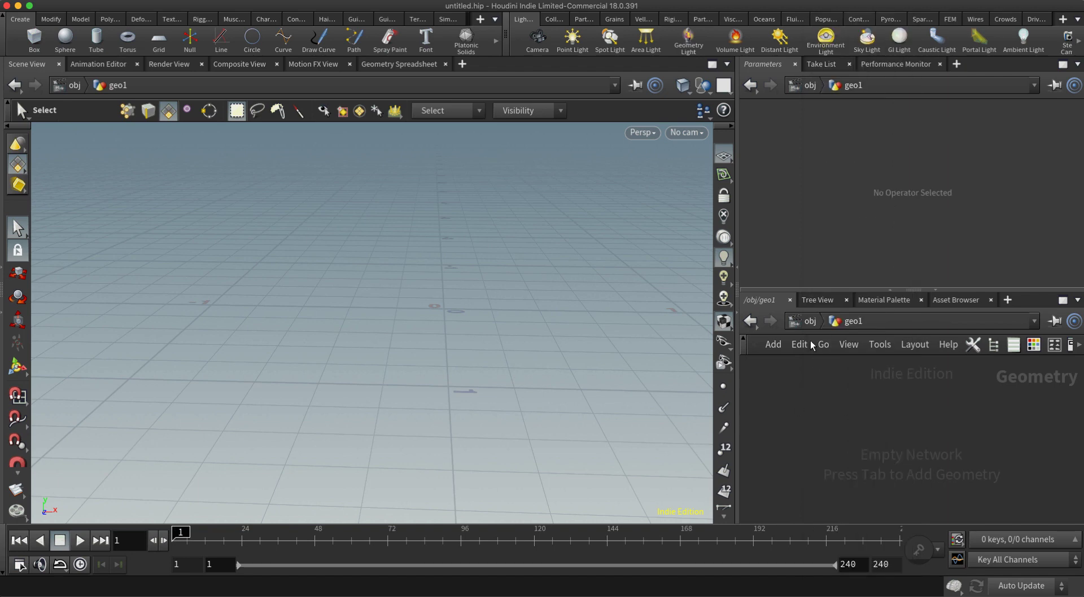
click(810, 325)
double_click(807, 403)
key(Tab)
text(box)
key(Return)
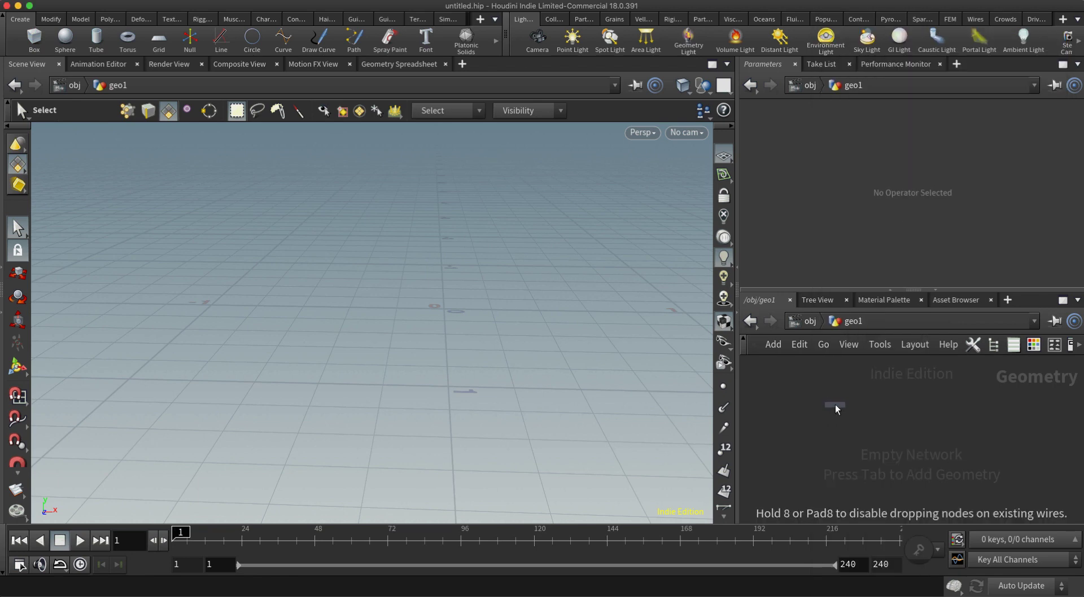
click(835, 402)
mouse_move(848, 405)
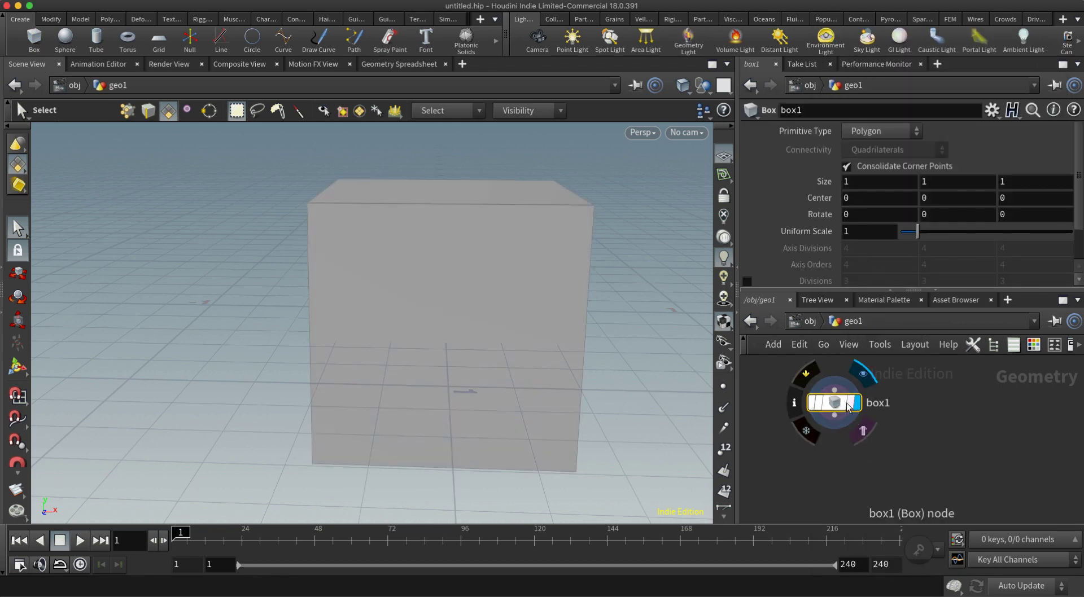
Delete the box's top face and two opposite side faces (primitives 1, 3 and 5), leaving an open U shape
key(Escape)
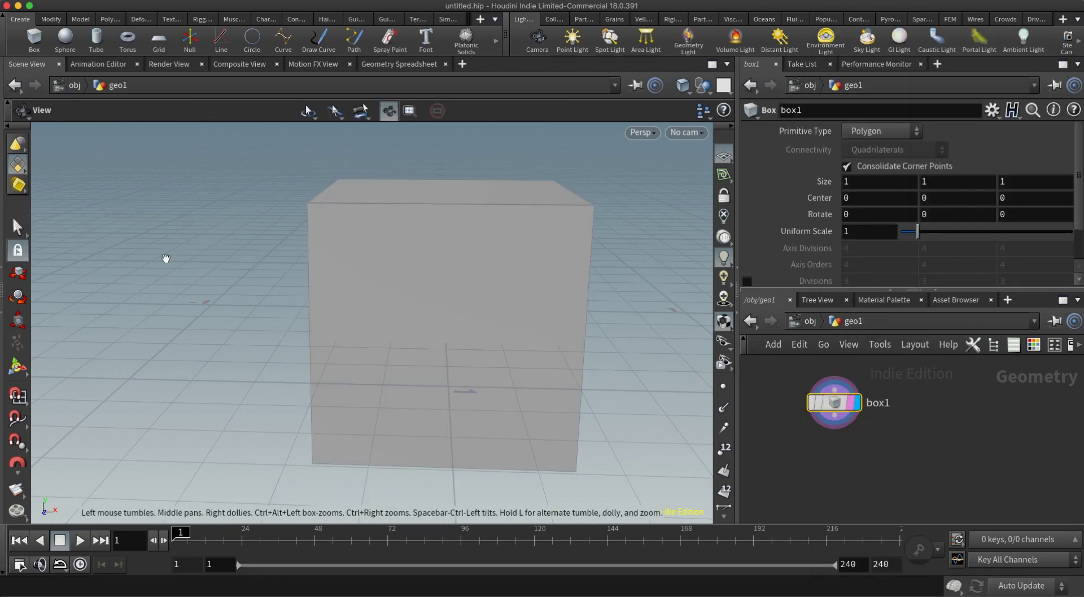
drag(166, 258, 248, 304)
key(s)
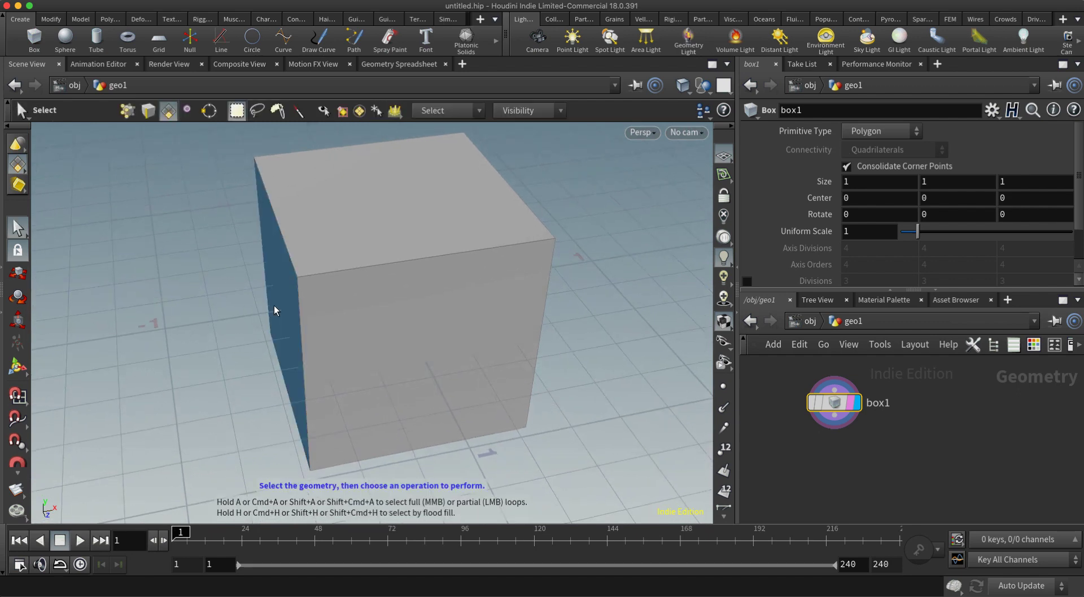
click(273, 306)
shift+click(373, 229)
alt+drag(463, 271, 333, 294)
shift+click(528, 333)
shift+click(528, 334)
click(570, 360)
shift+click(554, 235)
key(Escape)
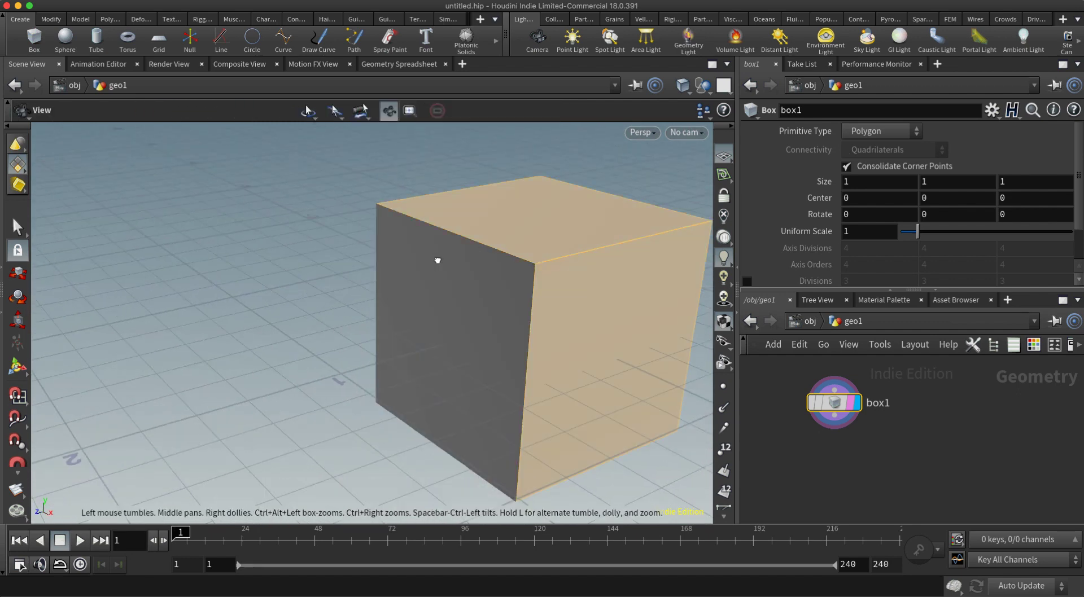
drag(445, 261, 472, 290)
key(s)
shift+click(296, 281)
key(Delete)
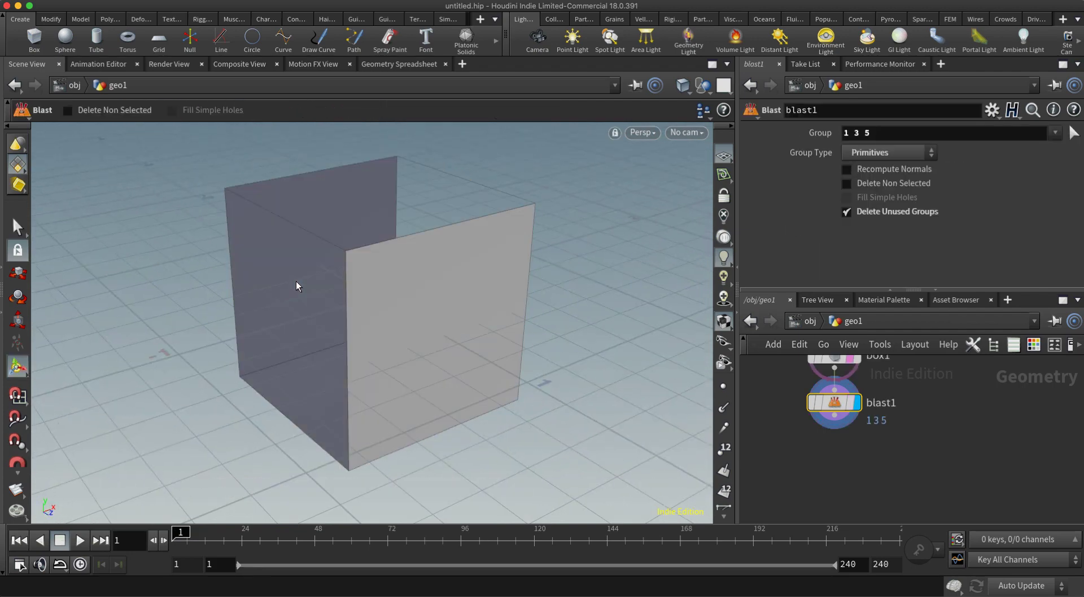
Examine the open U-shaped box and its boundary edges from several angles
key(Escape)
drag(296, 287, 482, 353)
key(Return)
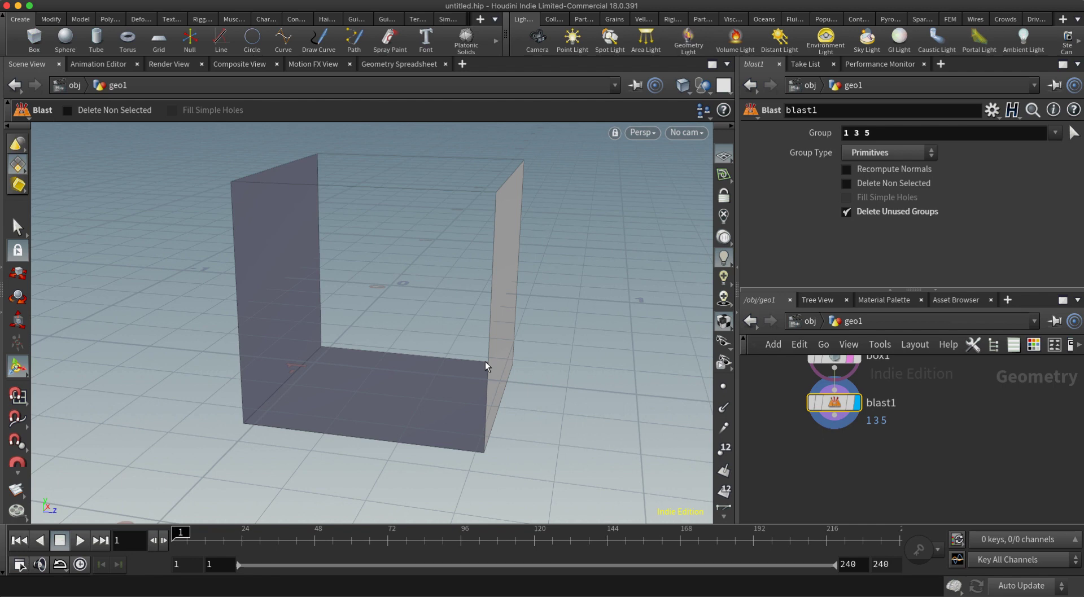
key(Escape)
drag(288, 288, 380, 363)
key(Return)
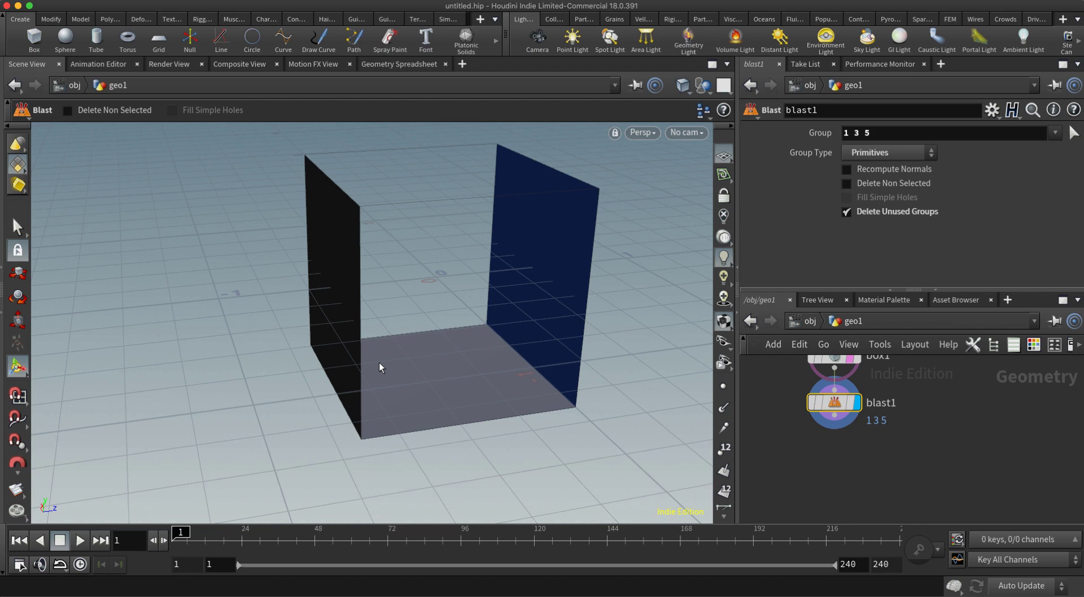
key(Escape)
drag(379, 363, 260, 352)
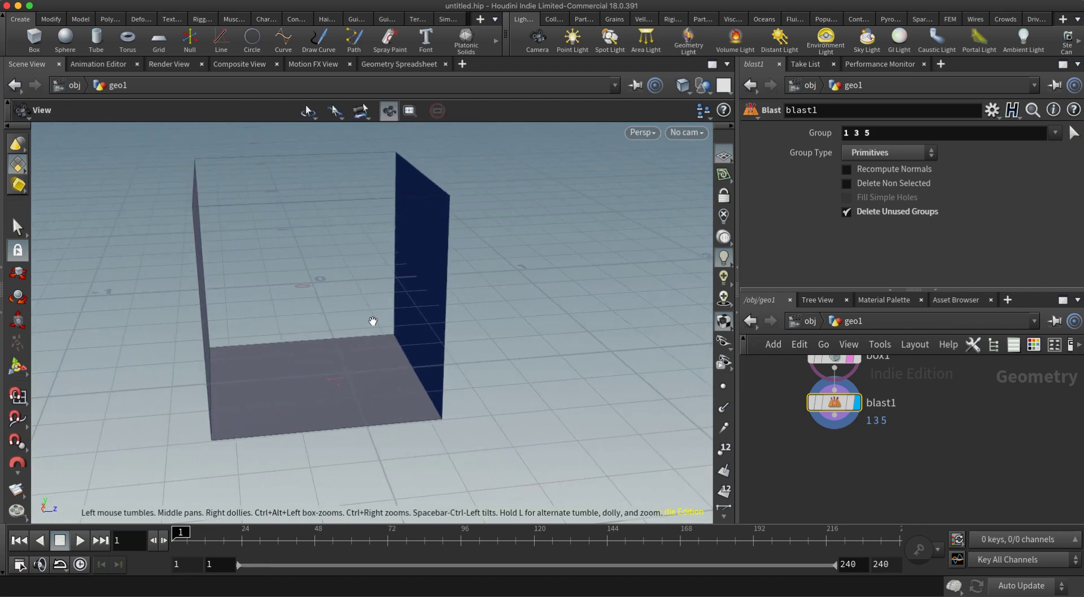
alt+drag(372, 322, 259, 285)
key(Return)
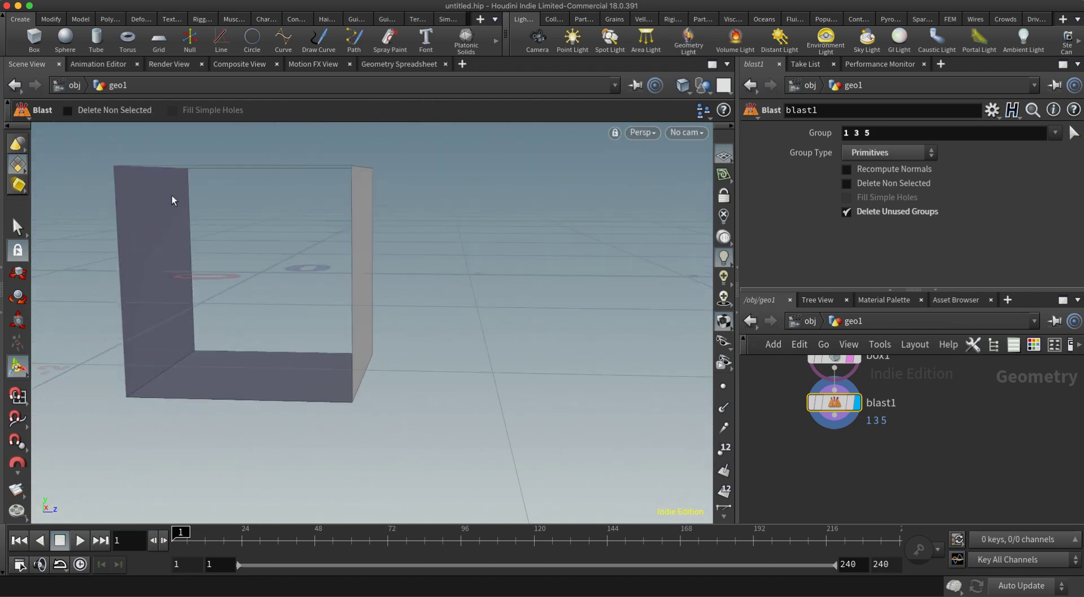
key(Escape)
drag(196, 245, 252, 292)
key(Return)
key(Escape)
drag(162, 236, 225, 265)
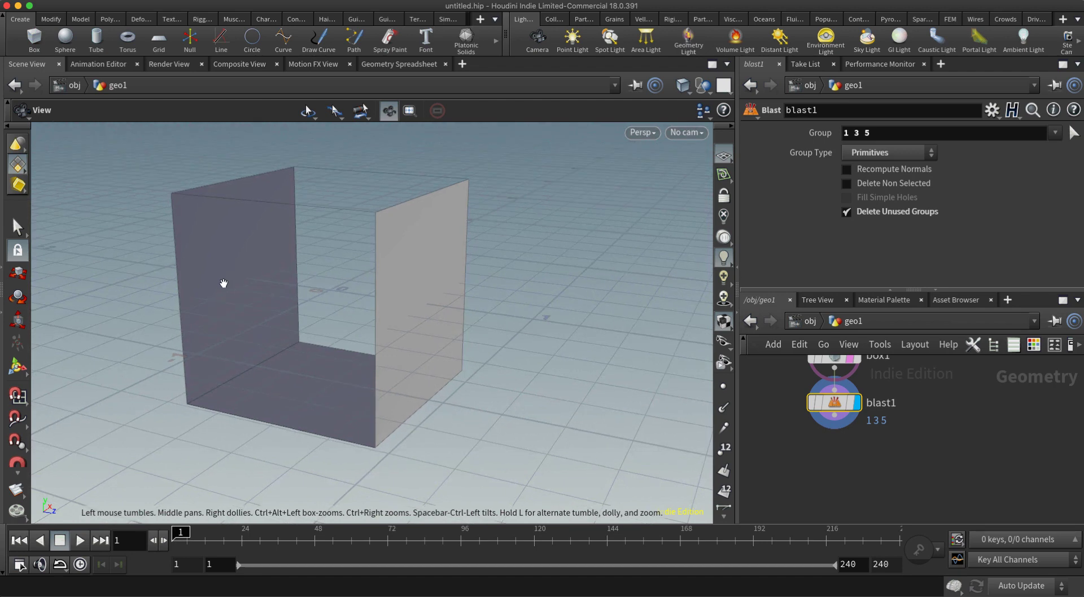
key(Return)
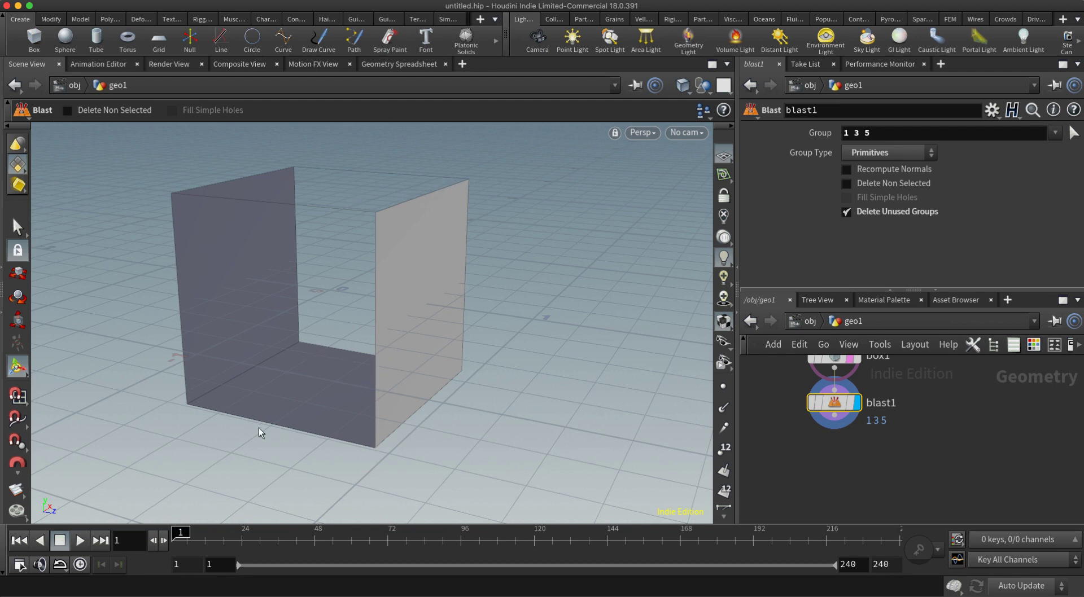
drag(361, 394, 411, 300)
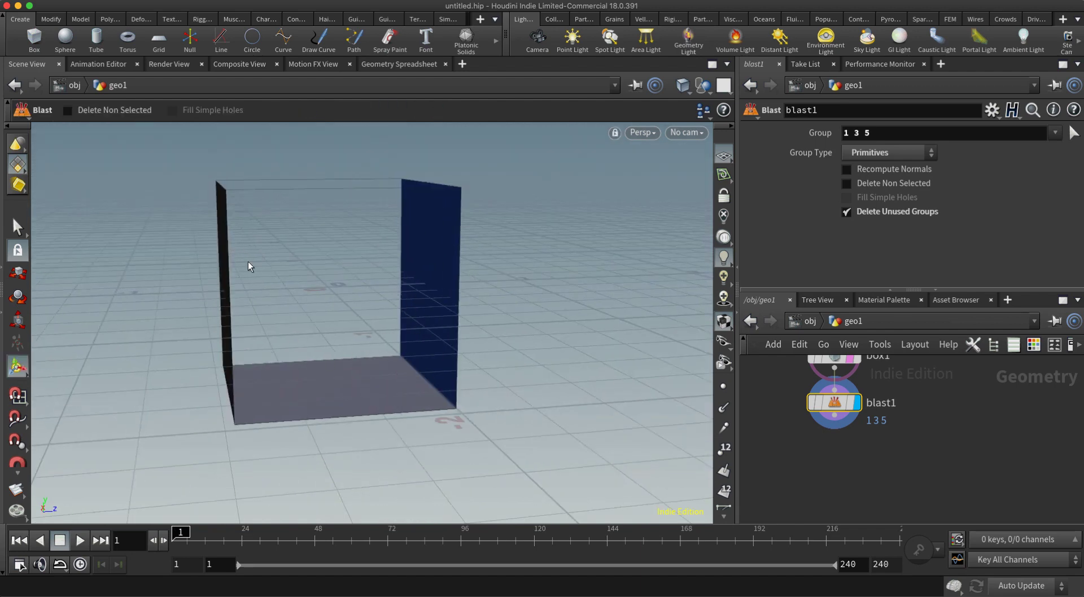
drag(276, 293, 323, 338)
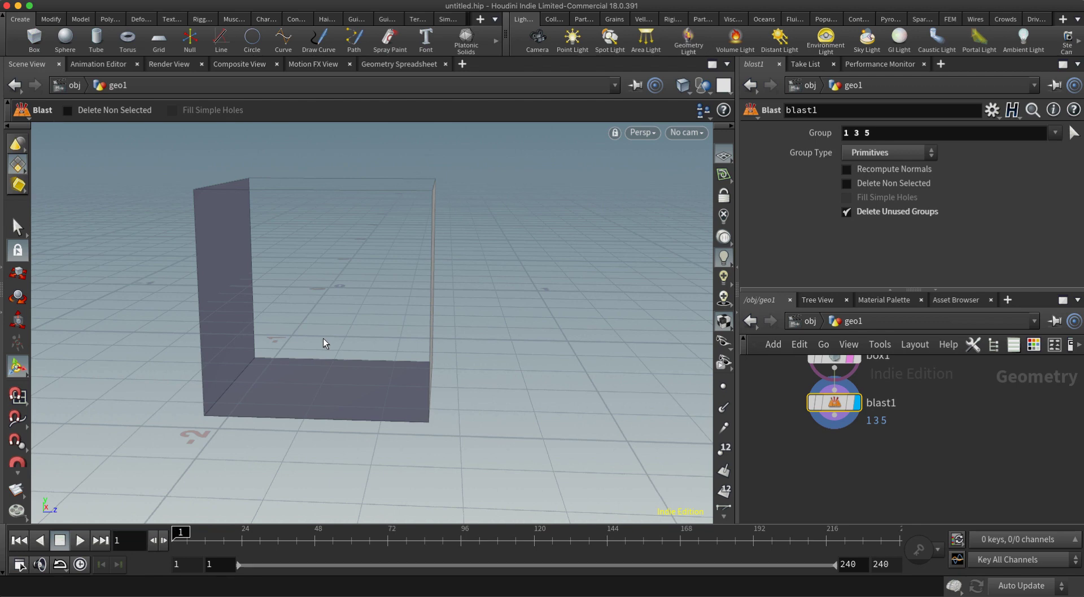
Set the render flag on the blast1 node and select the node
click(844, 442)
click(849, 406)
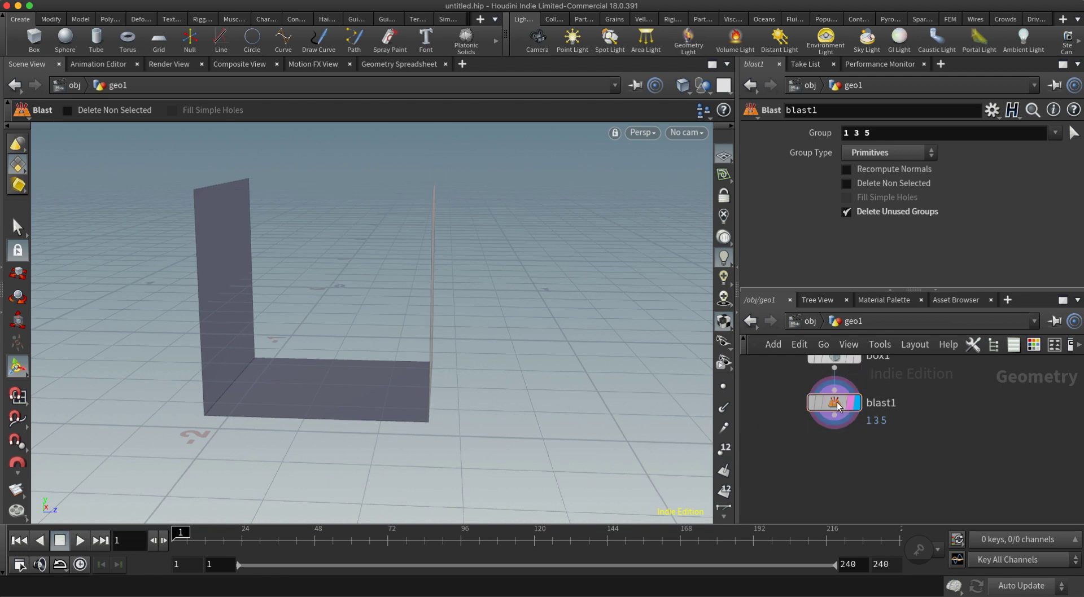
click(834, 404)
middle_drag(833, 448, 830, 456)
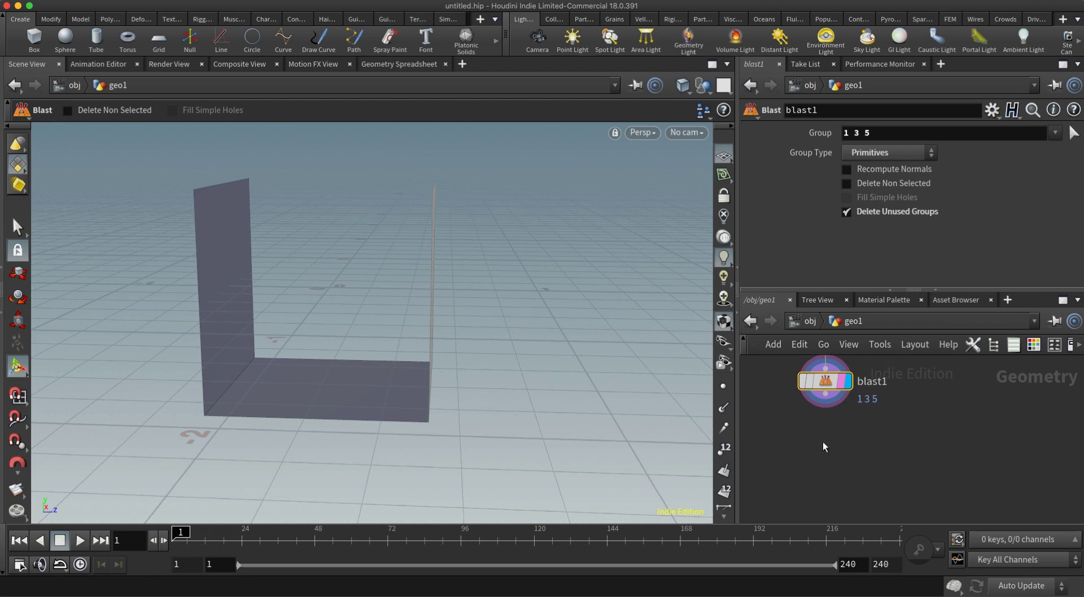
key(Tab)
click(791, 458)
scroll(812, 445, down, 3)
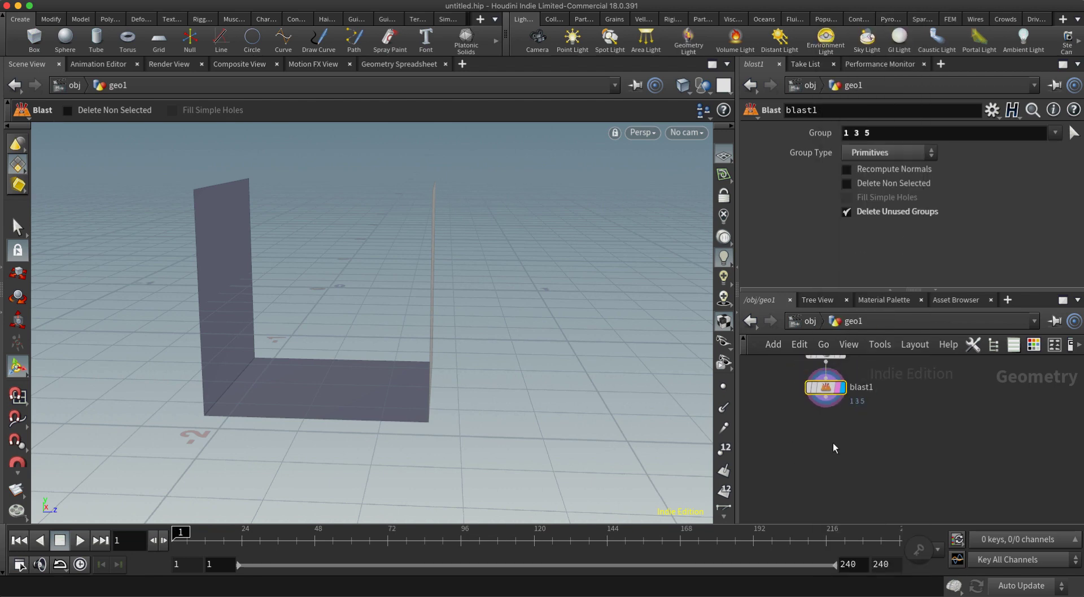
key(Tab)
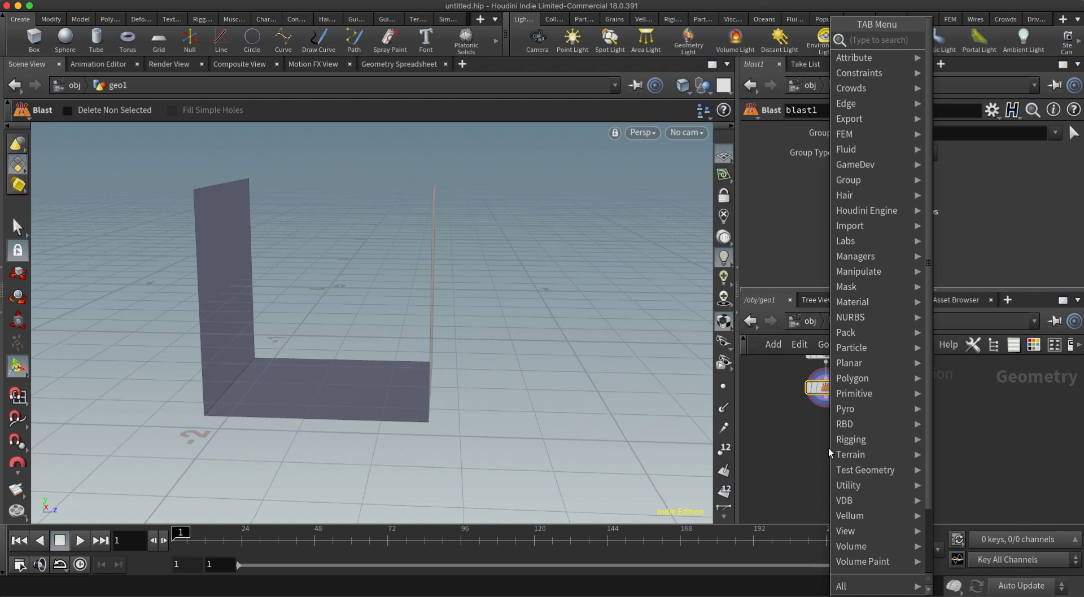
click(806, 445)
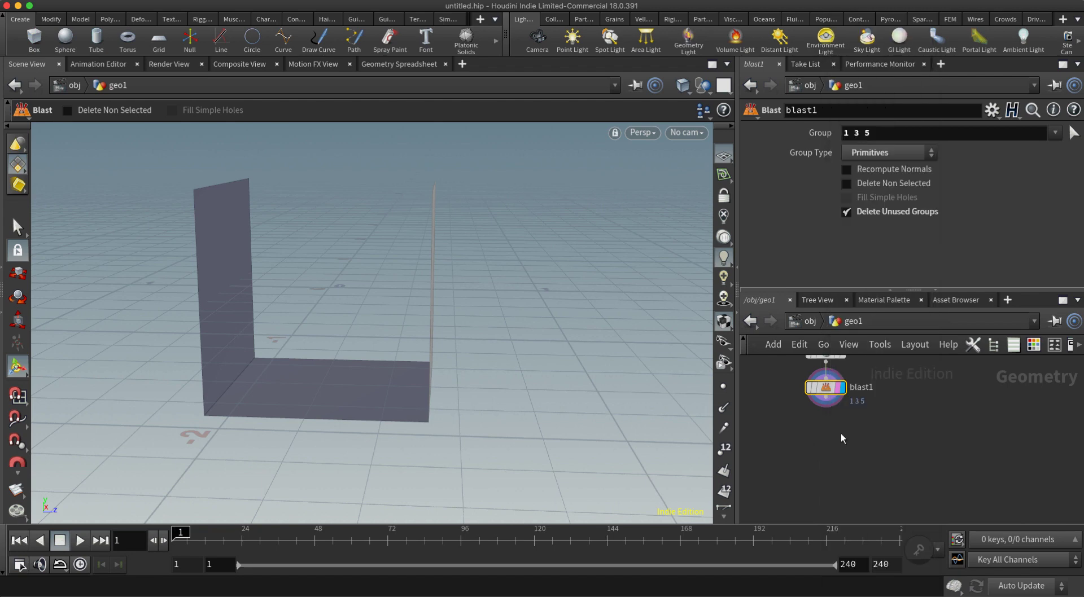
Add a For-Each Number loop below blast1, wire blast1 into its begin block, and space the end block lower
key(Tab)
text(fore)
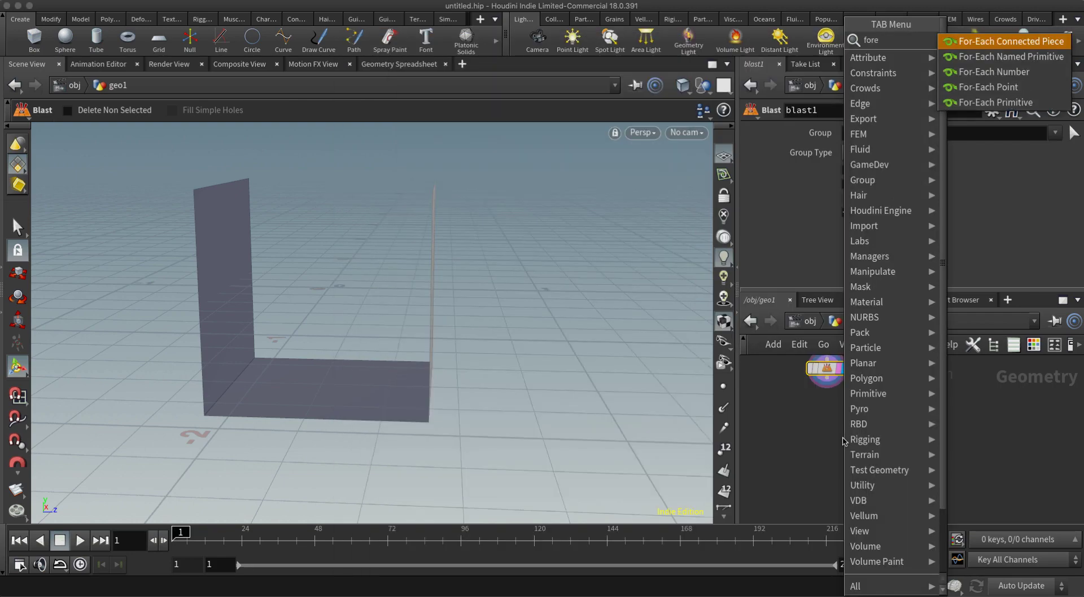
text(ach)
key(Down)
key(Down)
key(Return)
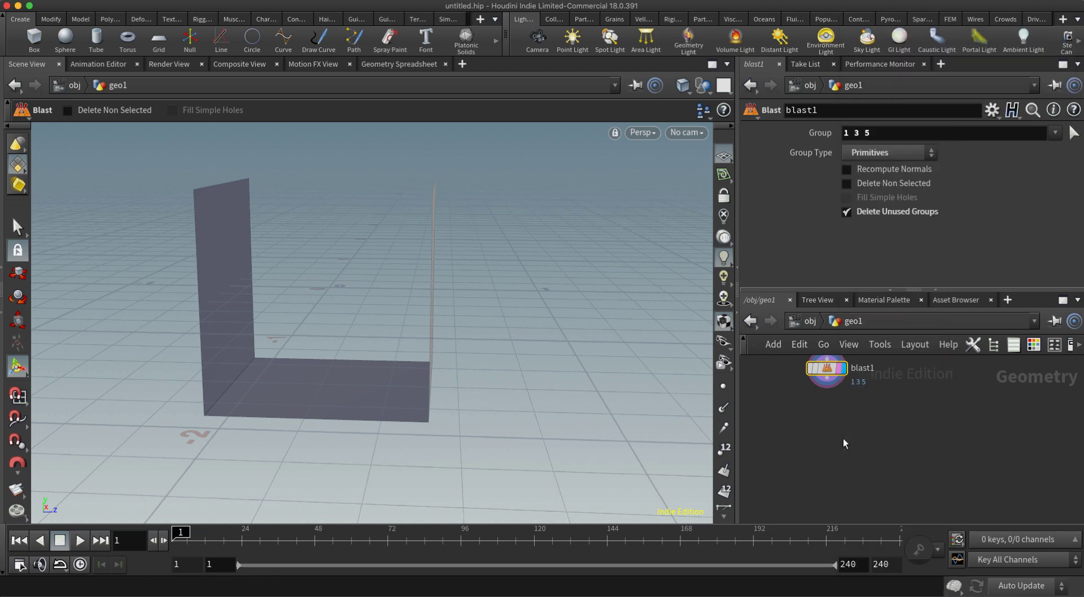
click(845, 429)
click(826, 377)
middle_drag(872, 468, 927, 440)
click(849, 361)
drag(885, 469, 880, 491)
click(912, 496)
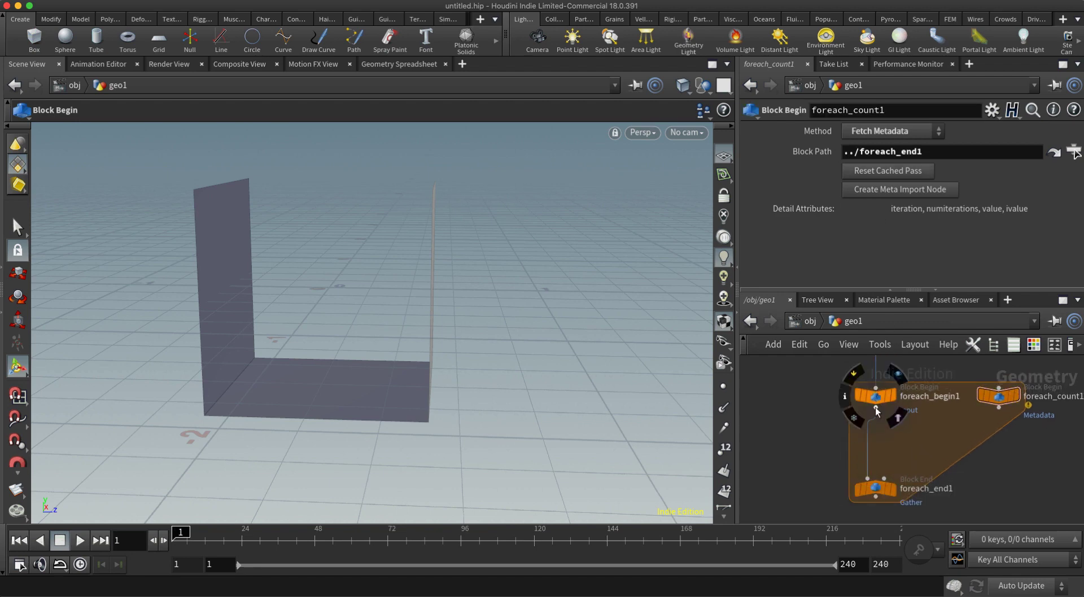
Set the loop end's gather method to Feedback Each Iteration and the loop begin's method to Fetch Feedback
click(869, 453)
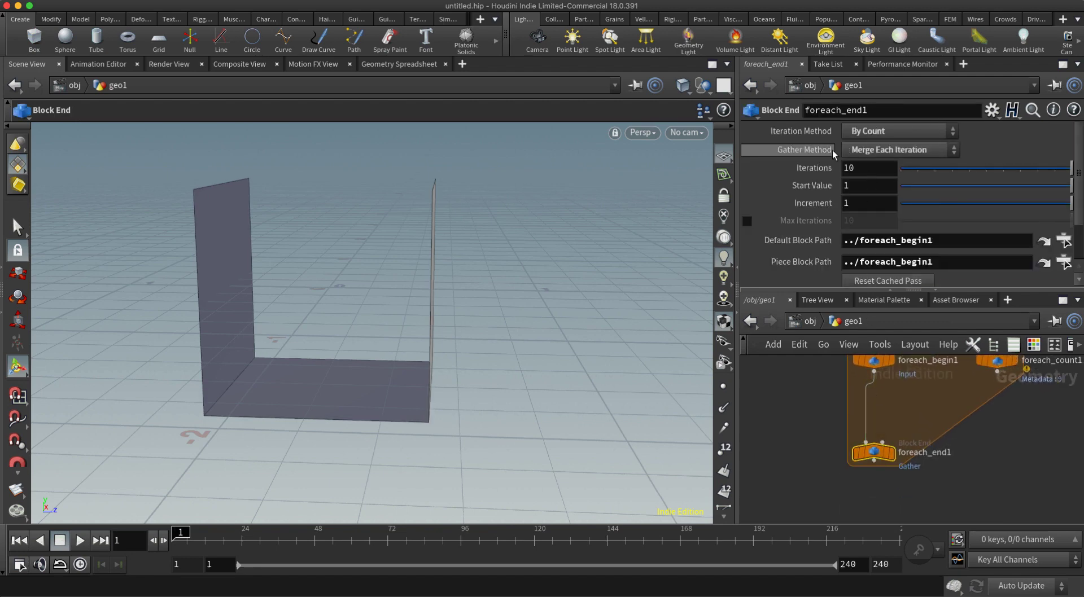
click(892, 150)
click(881, 167)
middle_drag(853, 367, 864, 431)
click(865, 430)
click(872, 131)
click(880, 147)
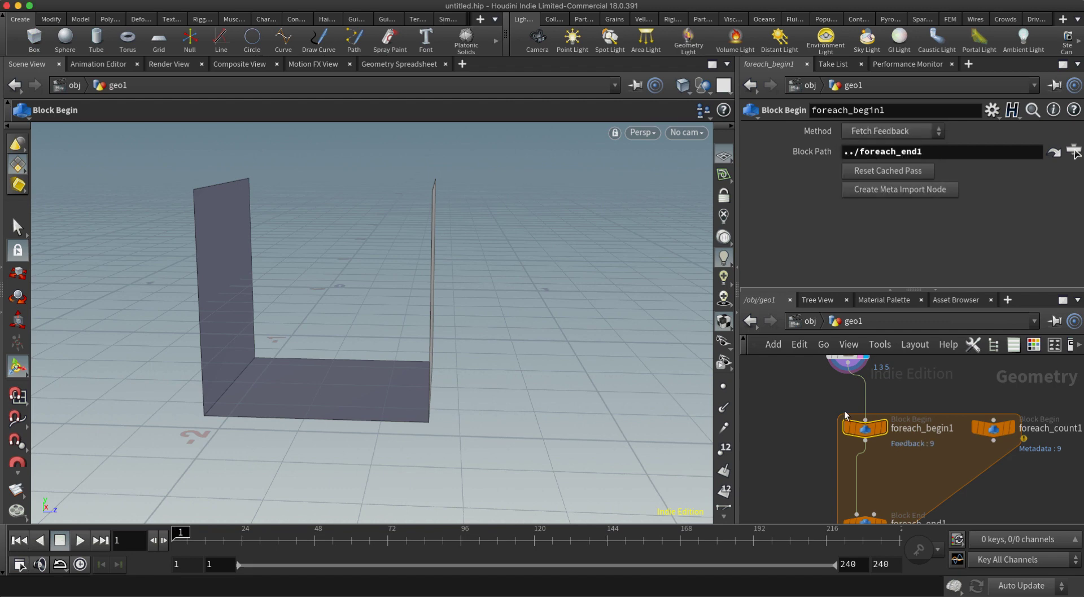
Insert a Remesh node inside the loop, on the wire between foreach_begin1 and foreach_end1
middle_drag(868, 525, 868, 463)
drag(867, 462, 868, 511)
key(Tab)
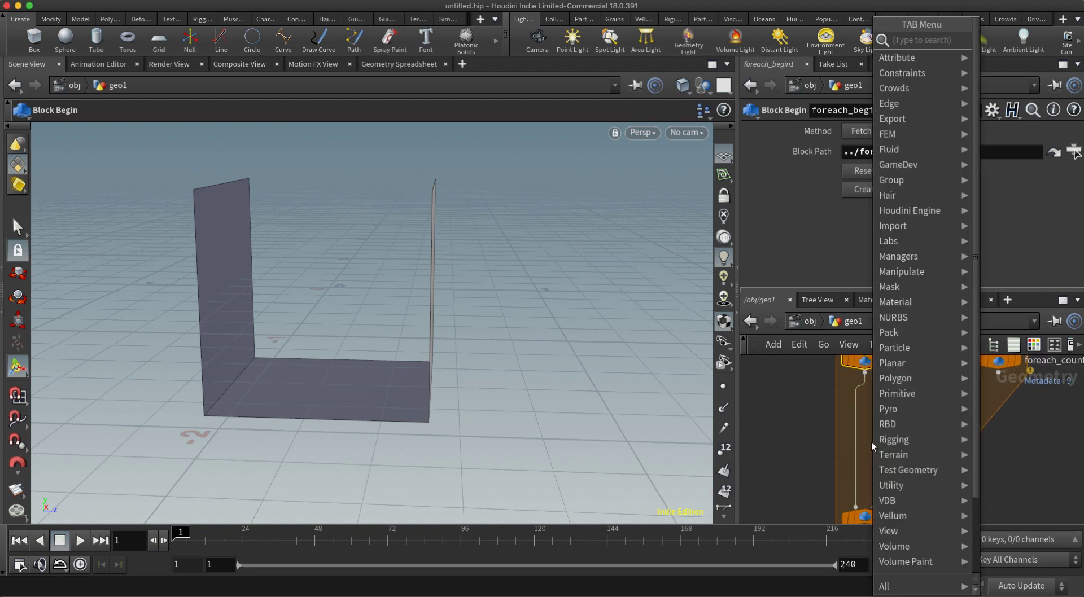
text(rems)
key(BackSpace)
key(BackSpace)
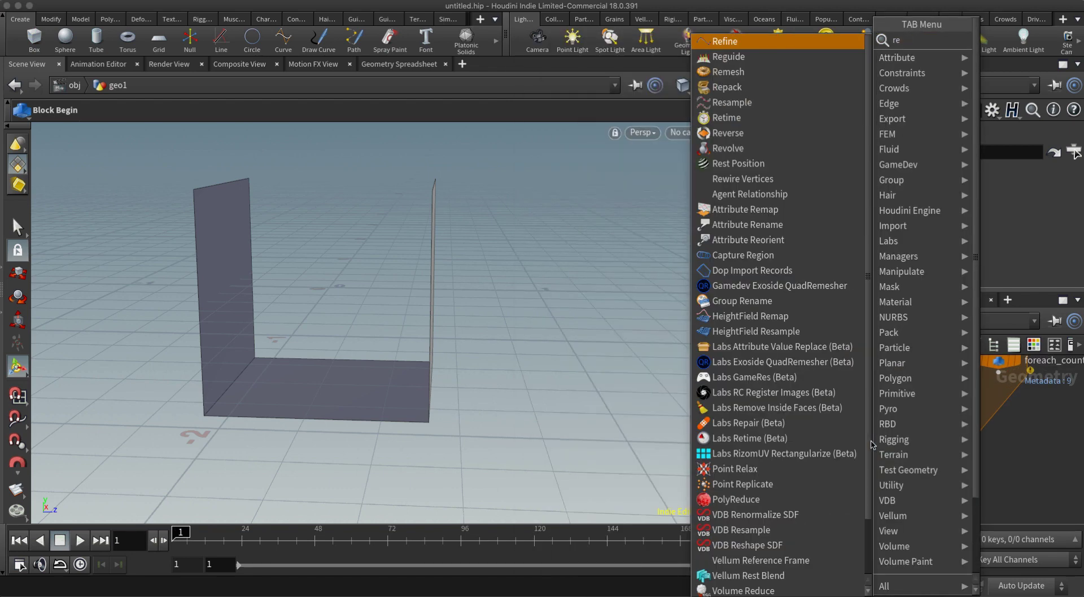
text(mesh)
key(Return)
click(850, 412)
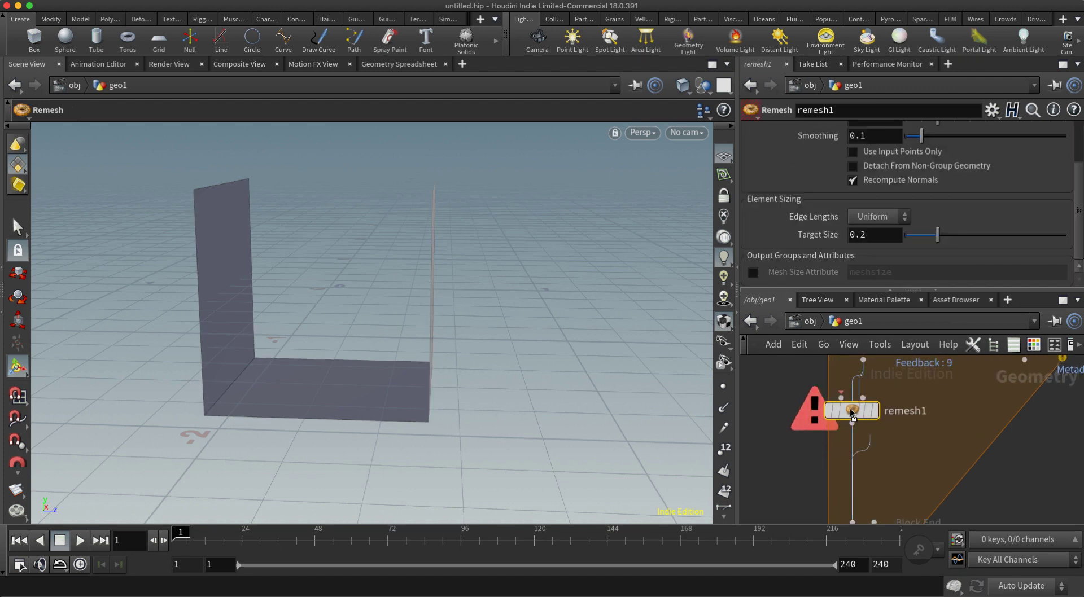
drag(848, 408, 874, 413)
scroll(896, 435, down, 1)
middle_drag(896, 434, 888, 466)
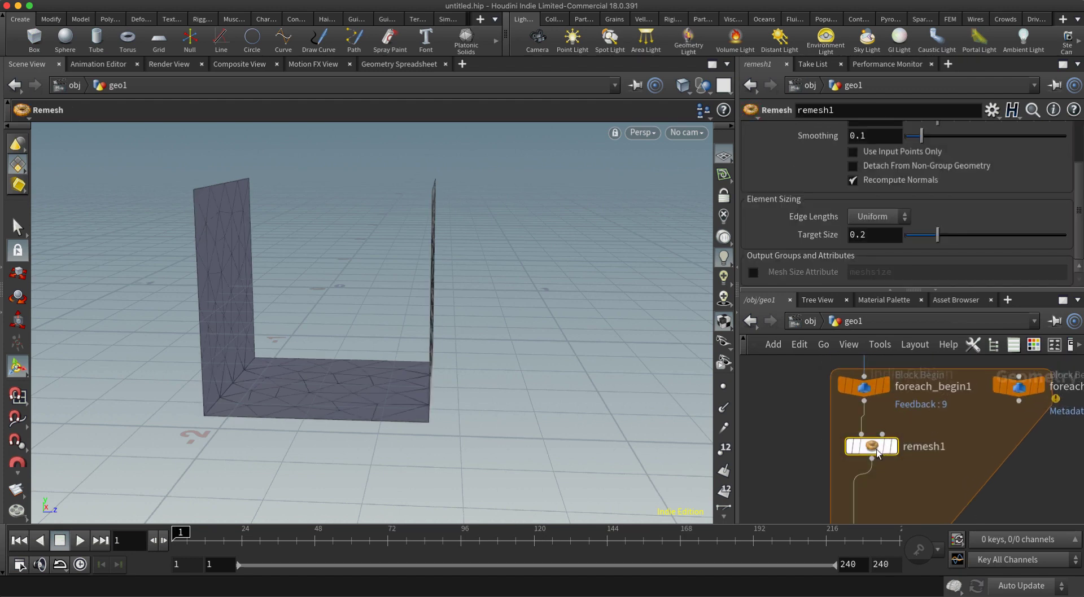
Set the Remesh target size to 0.05 and inspect the denser mesh on the box walls
click(879, 242)
key(BackSpace)
text(05)
key(Return)
key(Escape)
drag(486, 294, 456, 218)
key(Return)
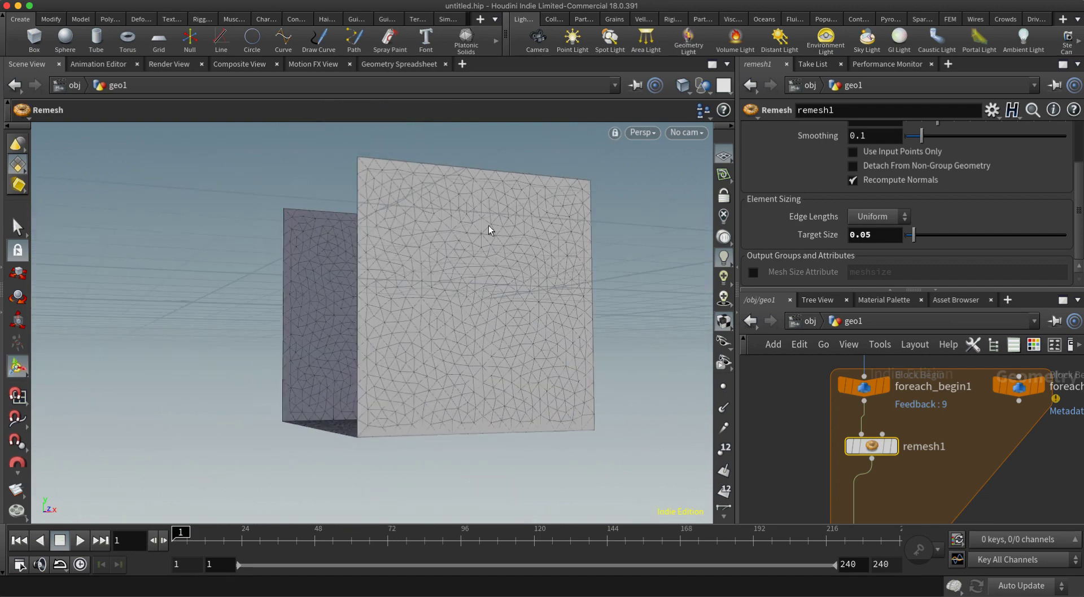
drag(509, 229, 544, 345)
middle_drag(545, 344, 587, 334)
Set the iterations of foreach_end1 to 1 and inspect the single-pass mesh
middle_drag(815, 478, 817, 377)
drag(864, 465, 880, 470)
middle_drag(879, 469, 883, 470)
click(884, 470)
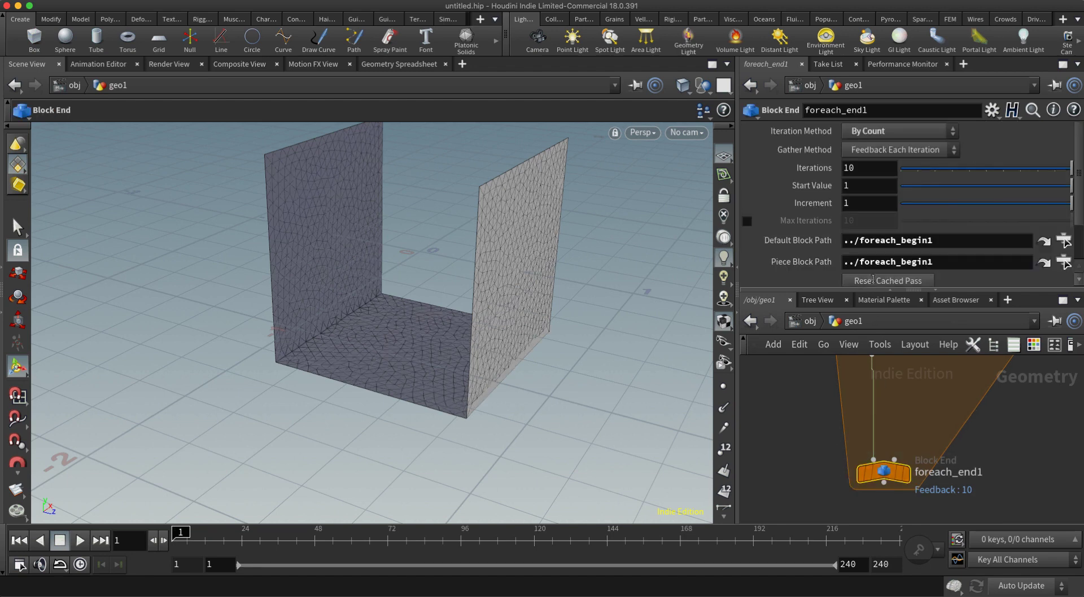
click(898, 171)
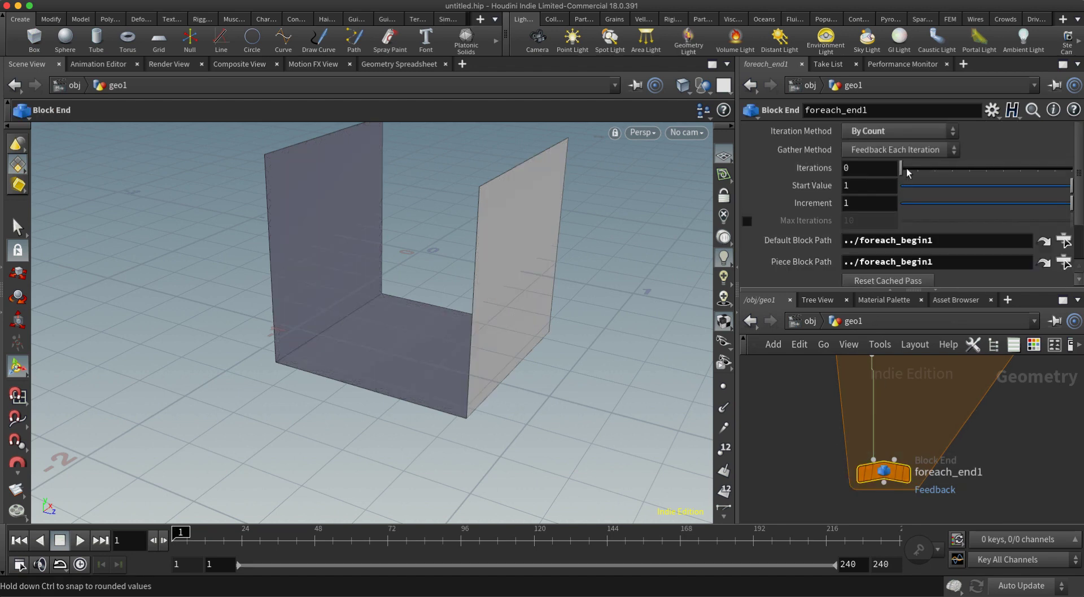
drag(907, 170, 916, 169)
drag(624, 299, 581, 363)
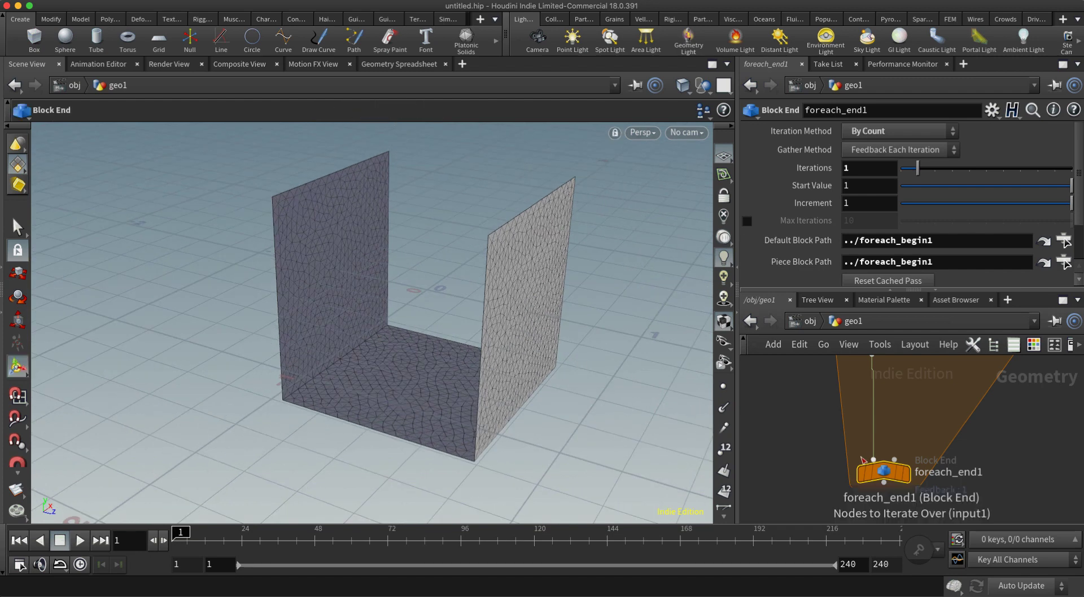
Insert an Attribute Blur node between remesh1 and foreach_end1 inside the loop and display it
middle_drag(854, 378, 847, 445)
scroll(847, 445, up, 2)
click(893, 415)
drag(893, 415, 892, 416)
key(Tab)
text(attri)
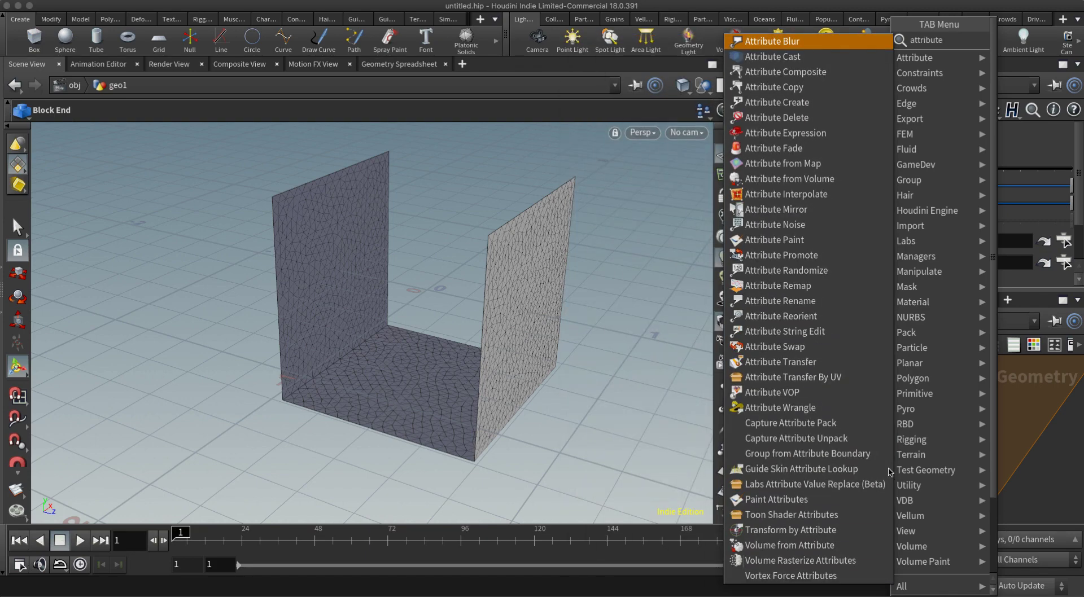
key(Return)
click(901, 469)
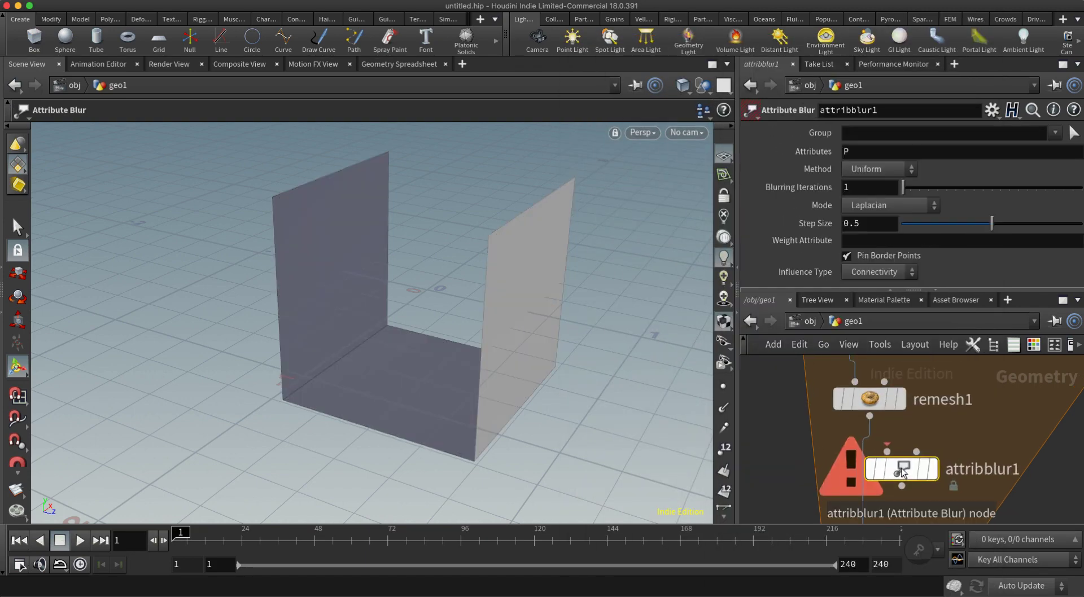
click(902, 479)
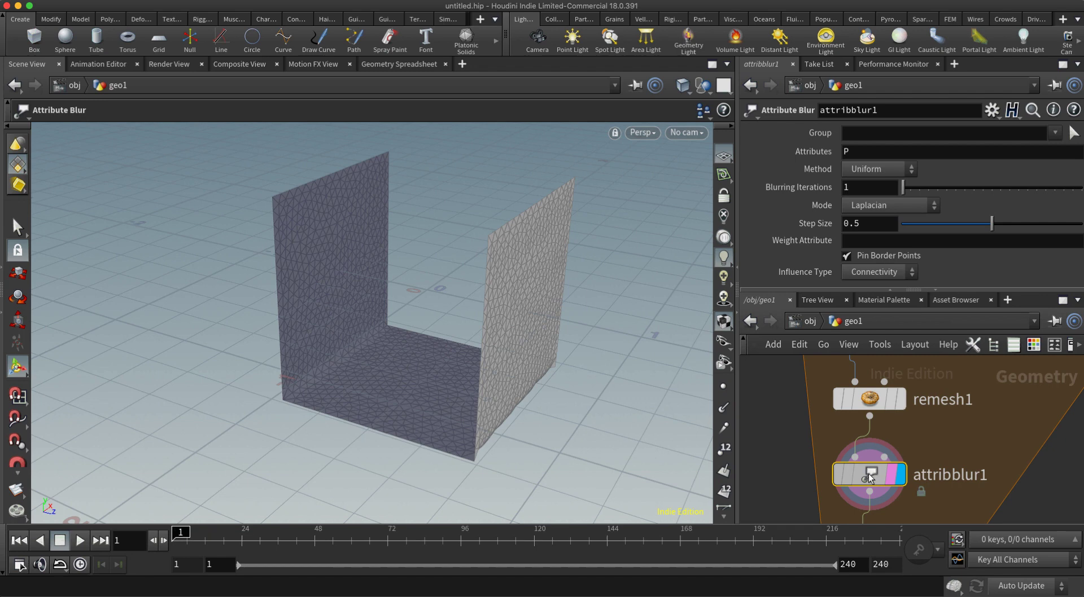
Set the Attribute Blur step size to 1 and its blurring iterations to 100, keeping the Laplacian mode
click(873, 205)
click(874, 206)
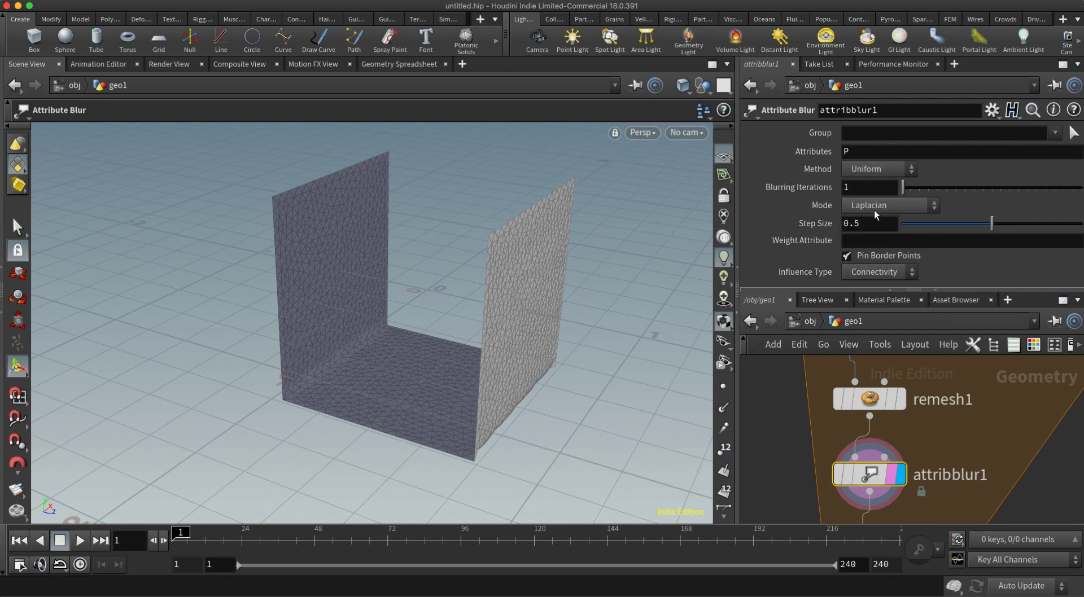
drag(870, 224, 831, 223)
text(1)
key(Return)
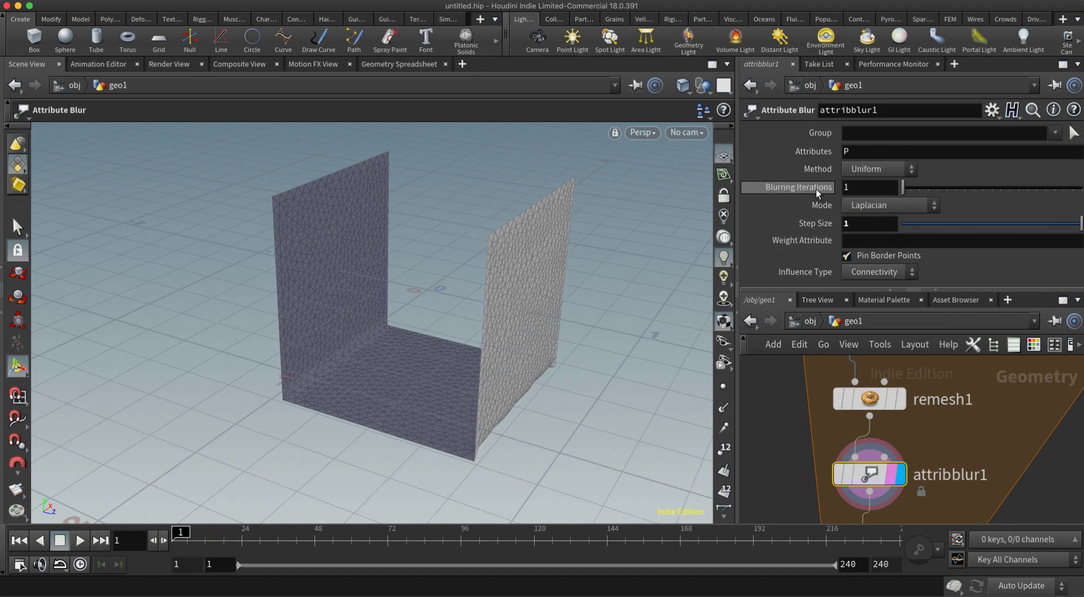
text(00)
key(Return)
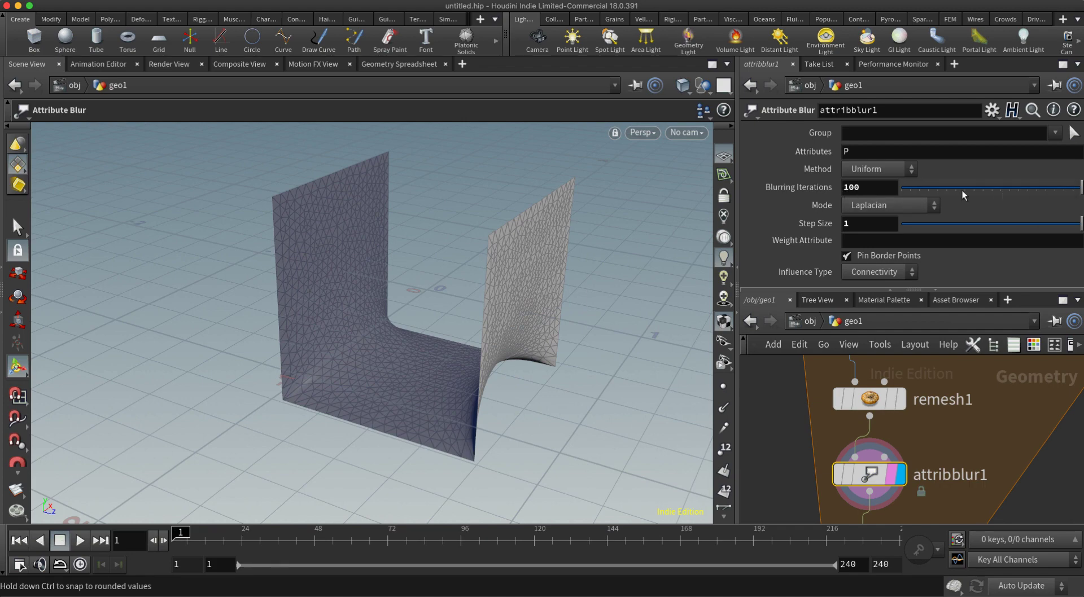
key(Escape)
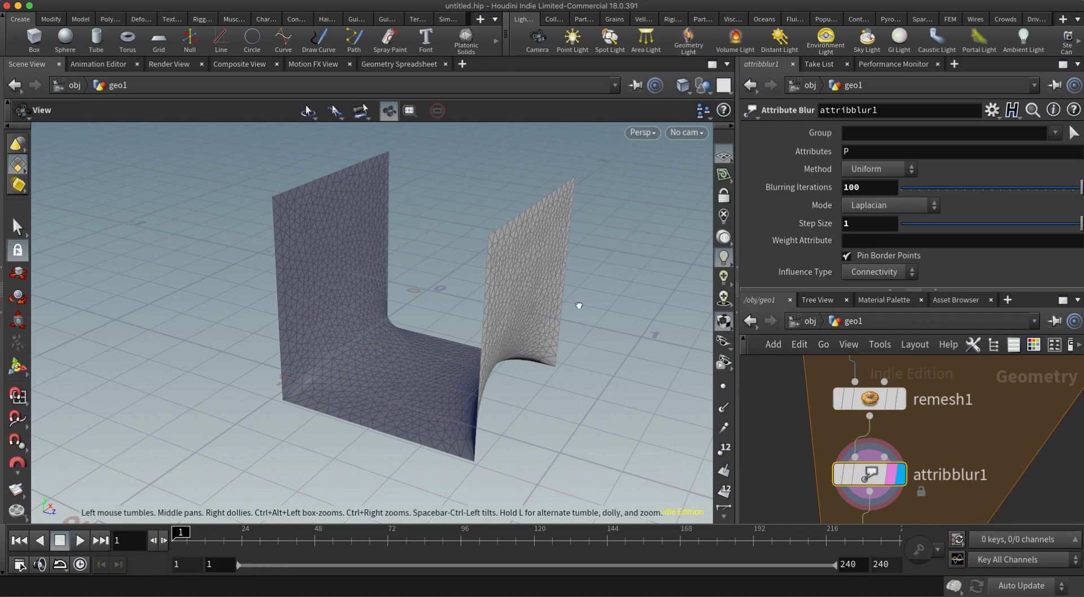
drag(581, 300, 522, 370)
Display foreach_end1 and raise its loop iterations to 10
scroll(772, 428, down, 3)
middle_drag(778, 453, 787, 388)
drag(833, 470, 827, 439)
click(856, 442)
click(856, 442)
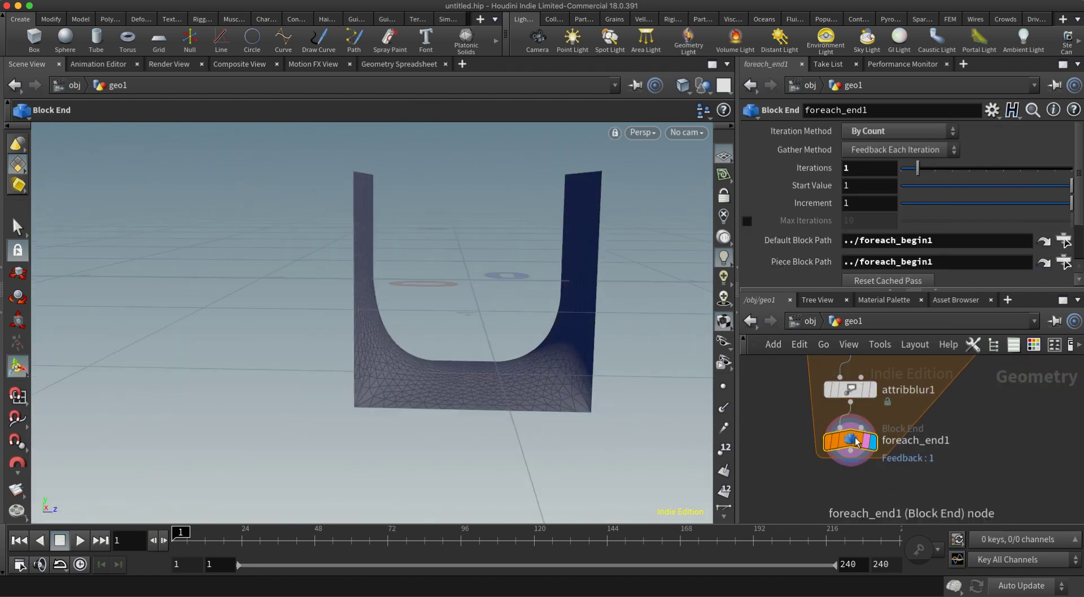
middle_drag(901, 427, 890, 473)
scroll(888, 472, down, 2)
scroll(889, 471, down, 2)
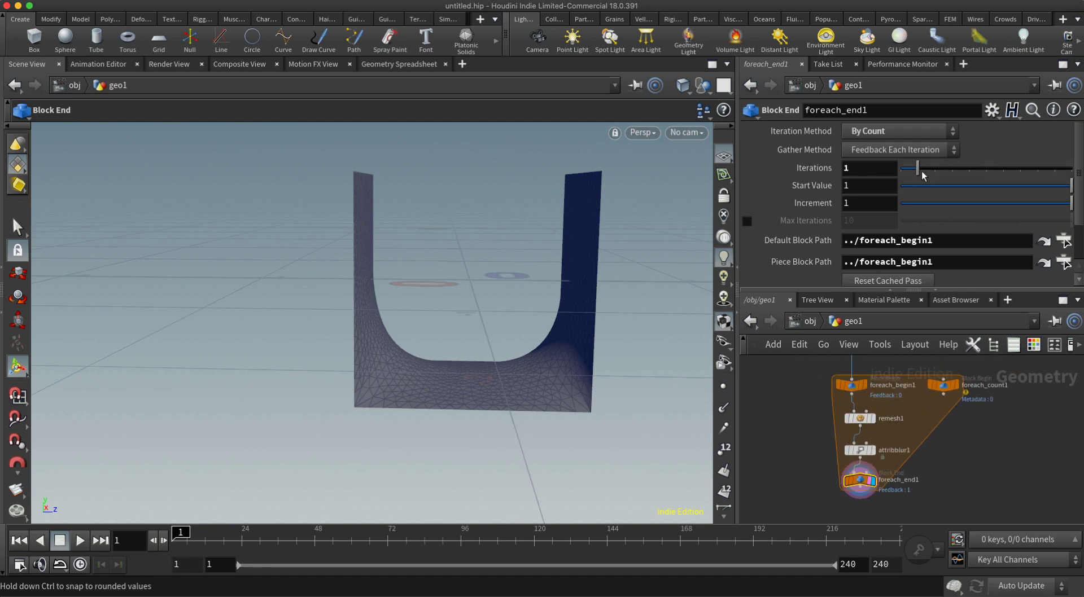
drag(920, 168, 1040, 171)
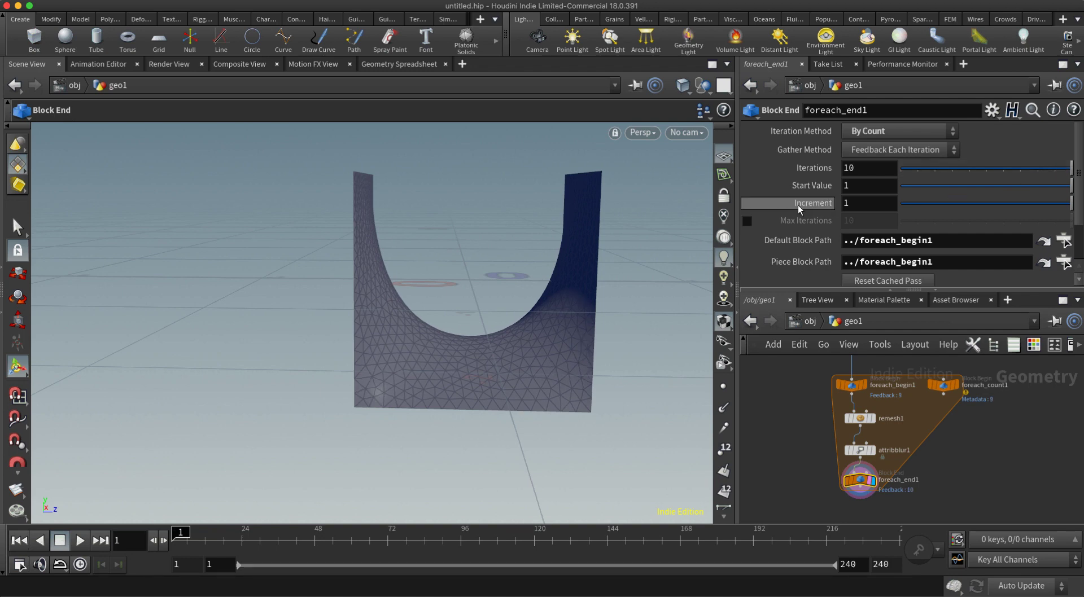
Set the loop iterations of foreach_end1 to 100 and inspect the curved surface
alt+drag(512, 311, 486, 336)
alt+right_drag(486, 337, 549, 299)
alt+middle_drag(549, 300, 488, 291)
drag(488, 291, 398, 293)
key(Return)
click(863, 169)
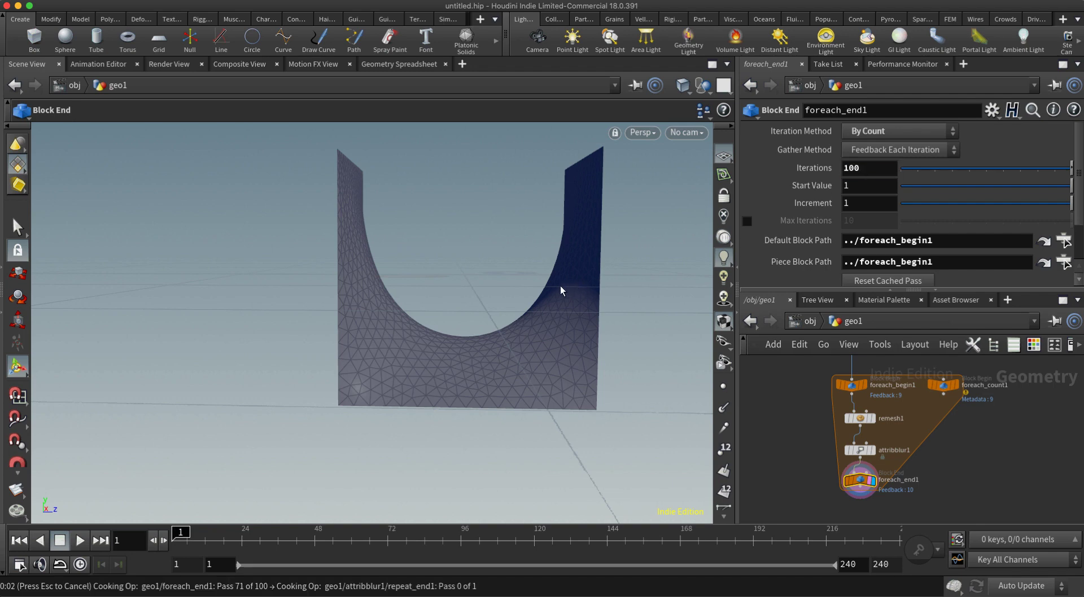
key(Escape)
mouse_move(590, 280)
mouse_down()
mouse_move(585, 343)
mouse_move(576, 290)
mouse_up()
key(Return)
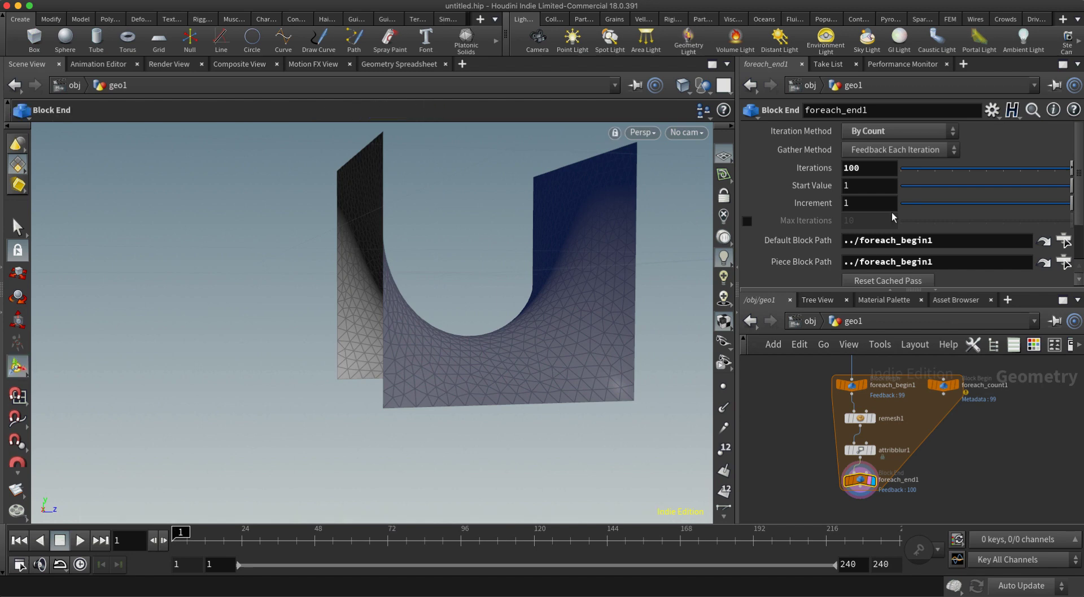
Try 10 loop iterations on foreach_end1, settle on 20, and inspect the surface from several angles
click(886, 172)
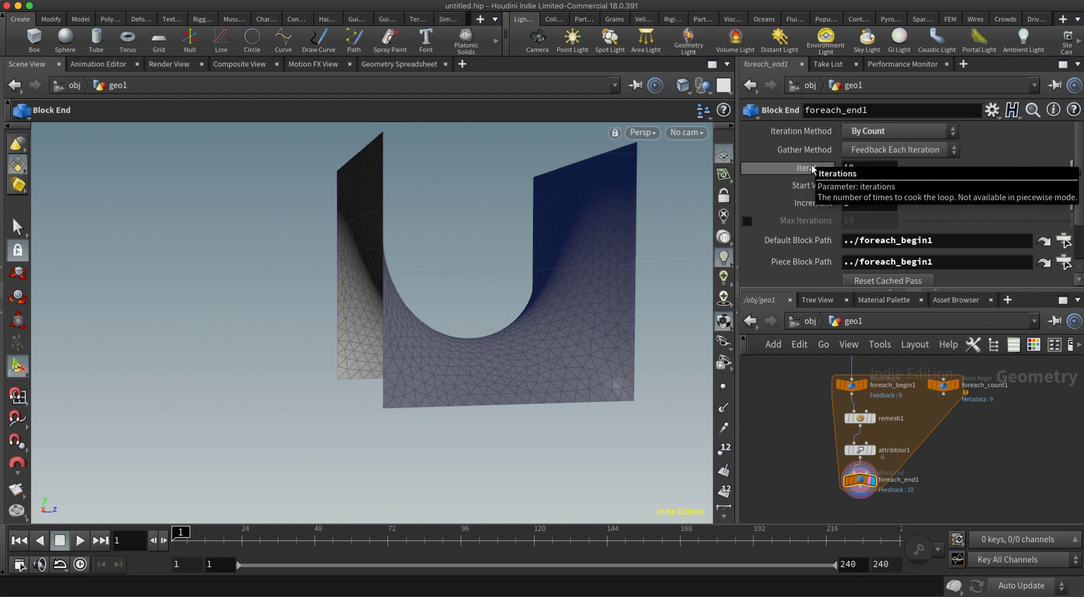
text(10)
key(Return)
text(2)
key(Return)
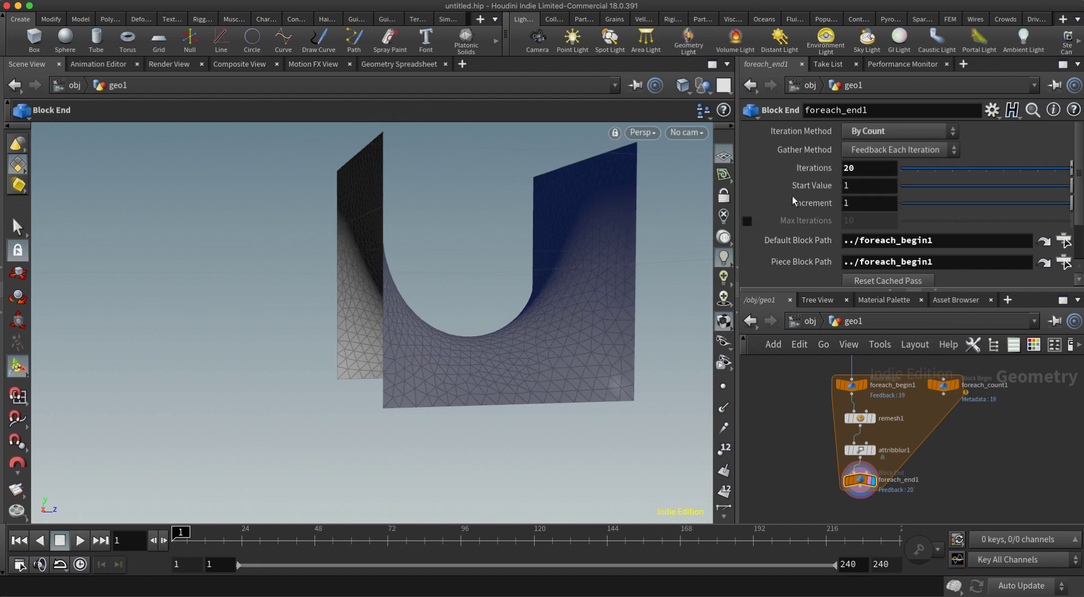
mouse_move(561, 254)
alt+mouse_down()
mouse_move(496, 276)
mouse_move(576, 257)
alt+mouse_up()
alt+scroll(577, 267, up, 4)
key(Return)
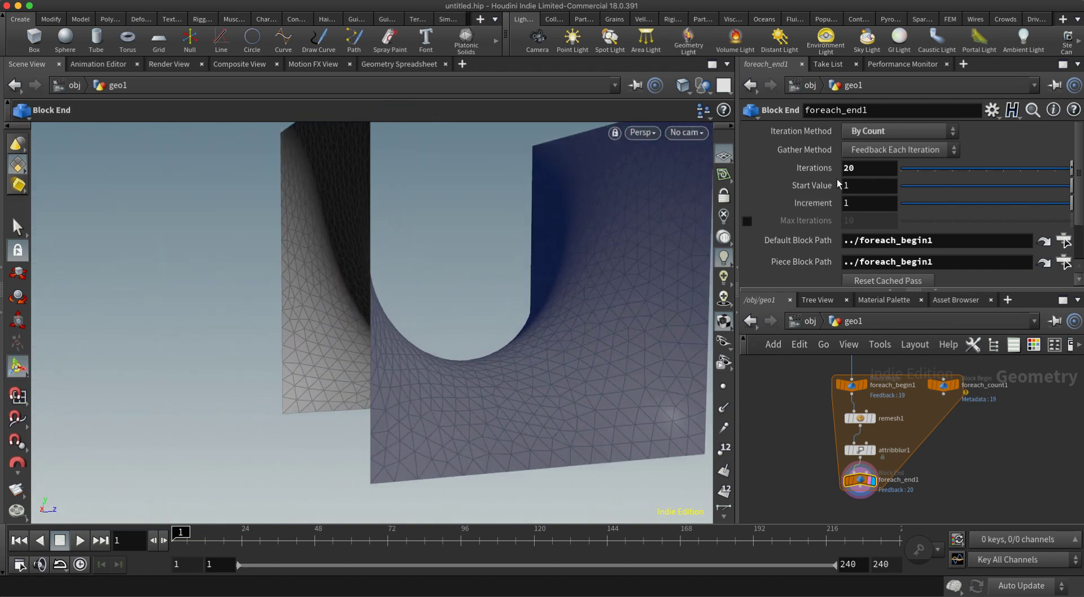
key(Escape)
drag(543, 333, 462, 315)
key(Return)
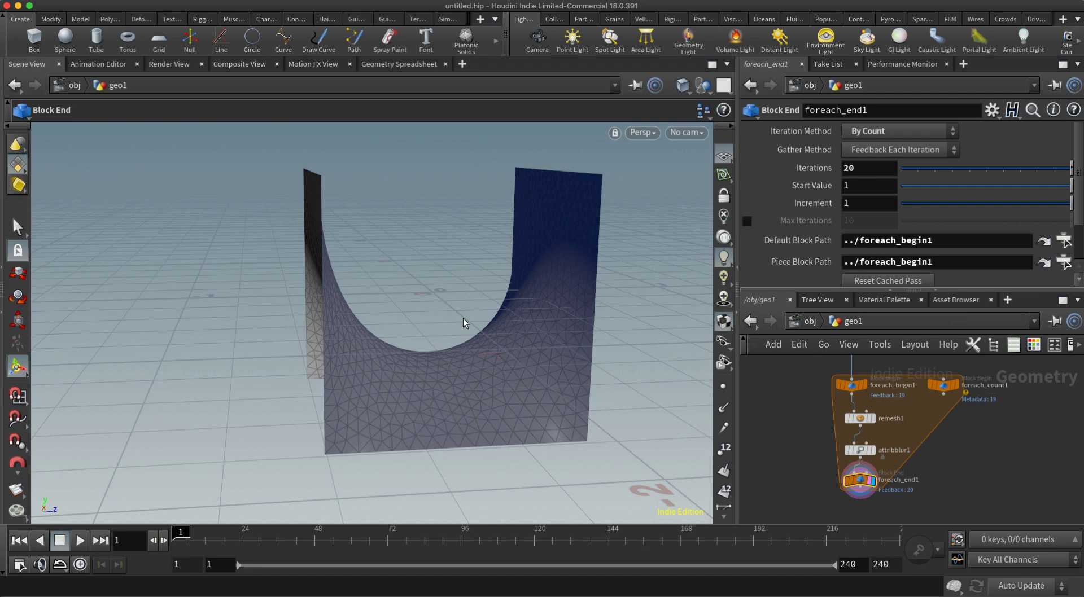
Display blast1 and inspect the original open box that feeds the loop
scroll(770, 451, down, 3)
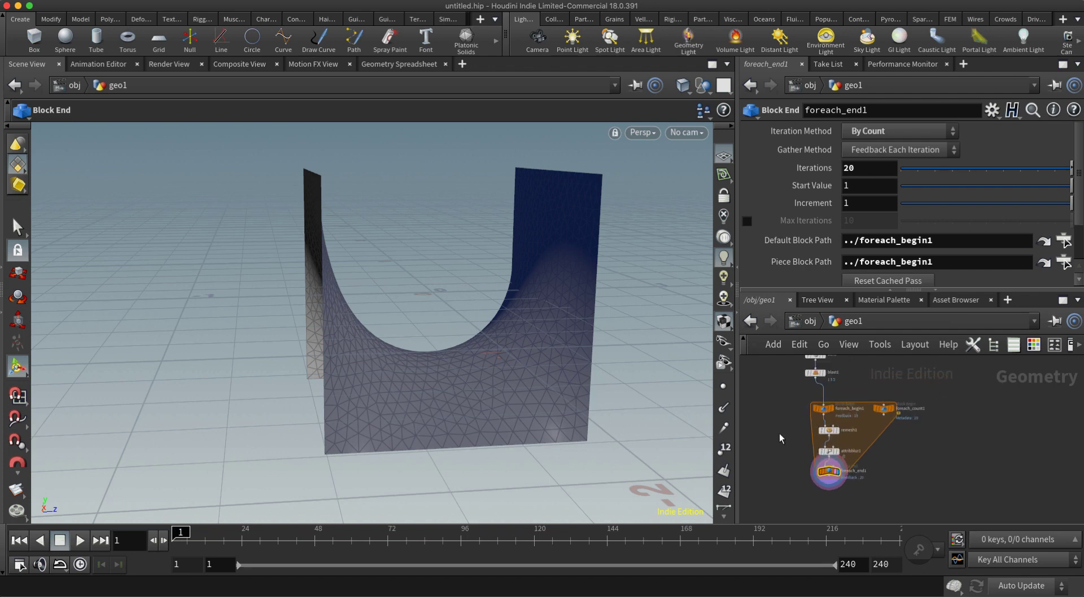
drag(917, 504, 824, 402)
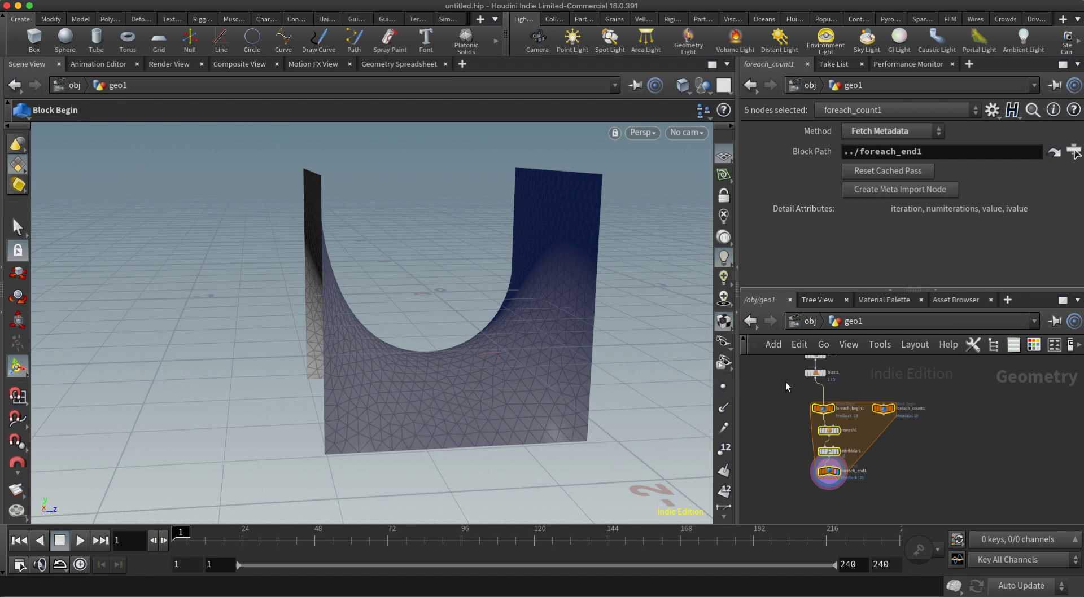
scroll(785, 381, up, 4)
click(830, 418)
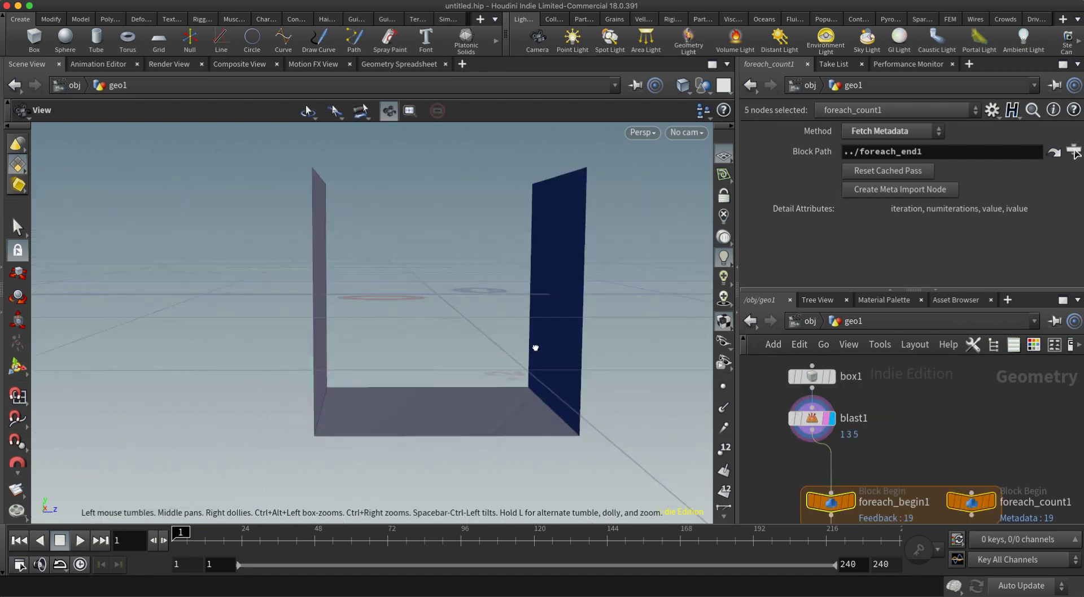
drag(518, 338, 542, 375)
scroll(855, 438, down, 3)
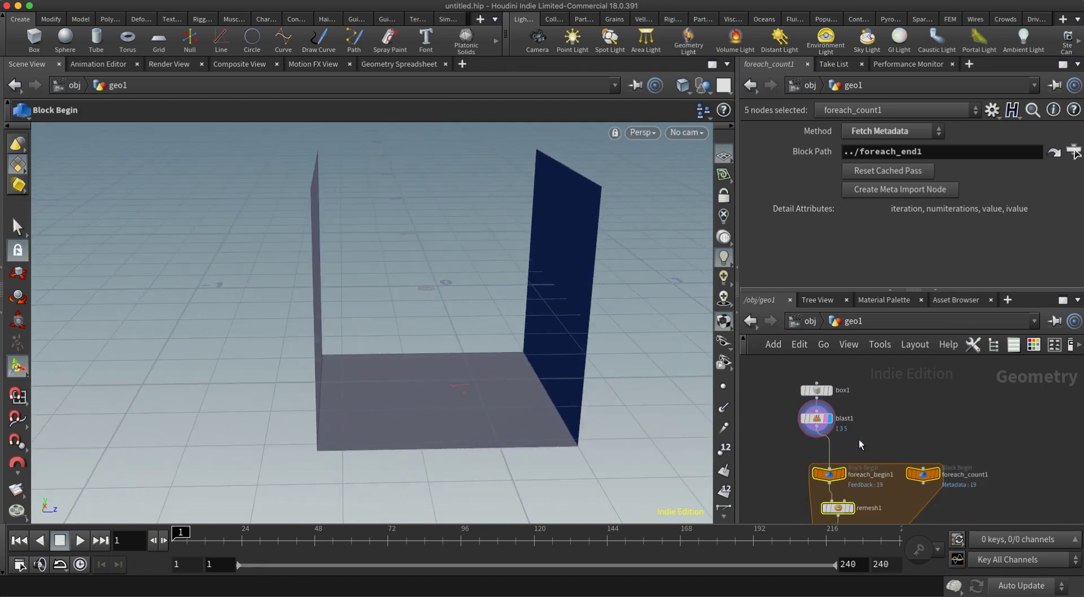
middle_drag(859, 440, 952, 411)
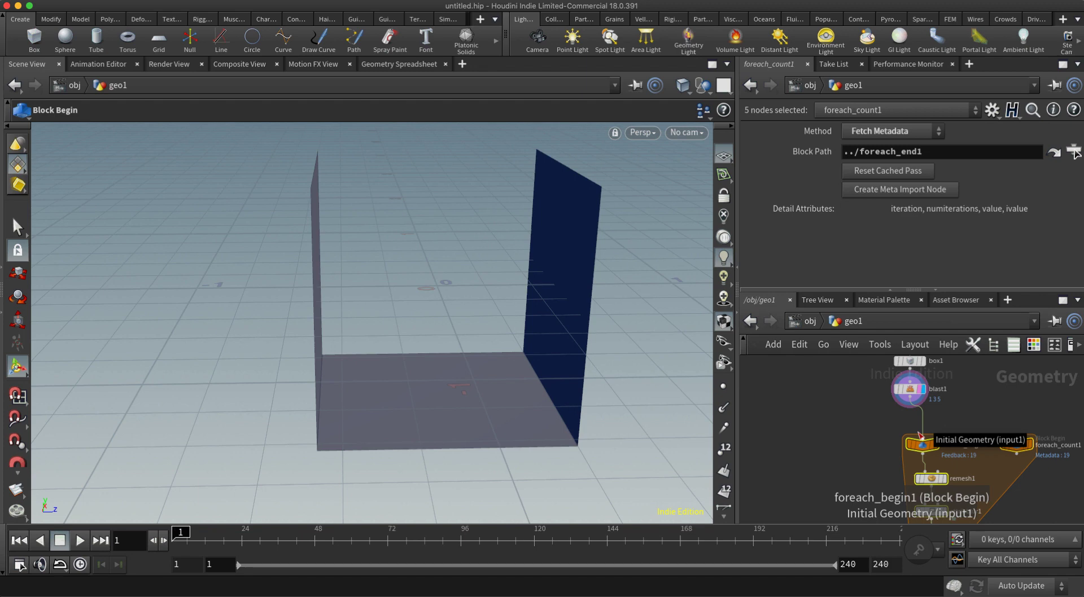
Add a Solver node beside the for-each loop and wire blast1 into its first input
key(Tab)
text(sol)
key(Return)
click(826, 441)
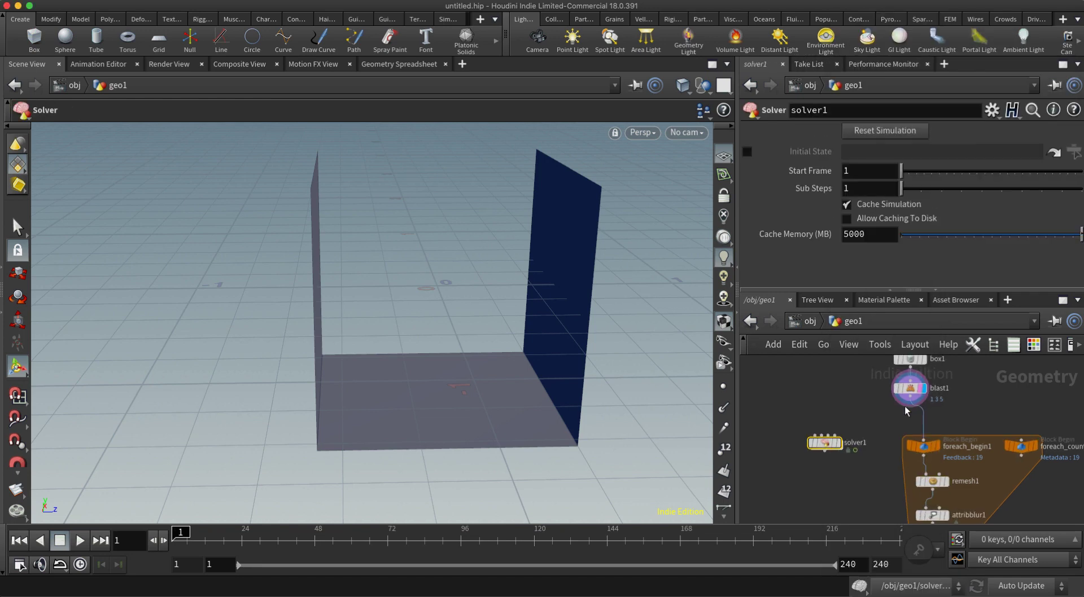
drag(909, 402, 807, 435)
Copy remesh1 and attribblur1 from the loop and open the network inside the displayed solver1
middle_drag(857, 489, 850, 425)
drag(987, 469, 916, 419)
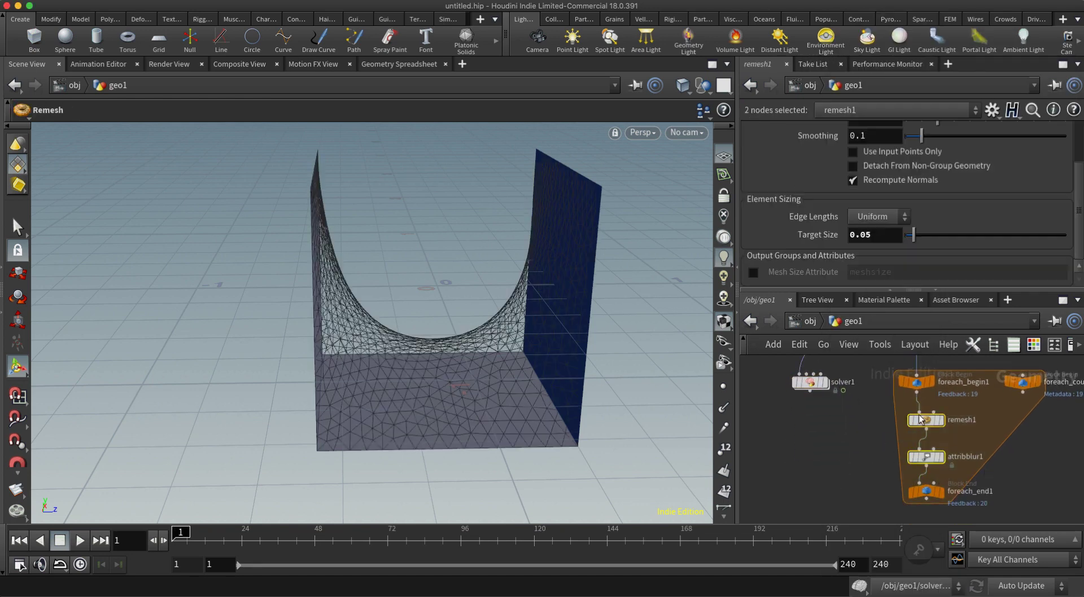
key(super+c)
double_click(824, 389)
click(813, 383)
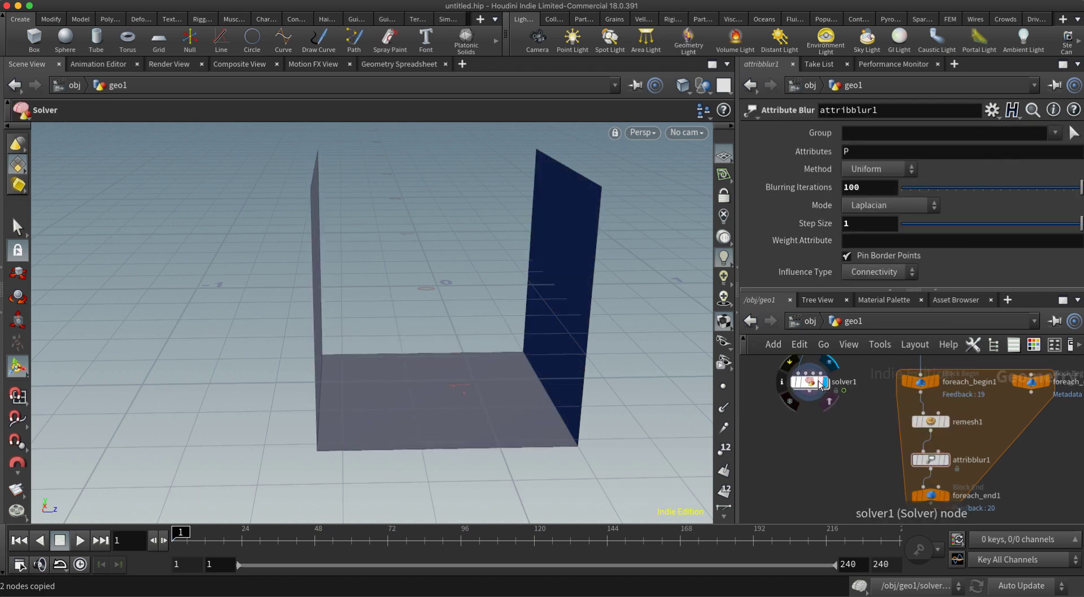
double_click(804, 381)
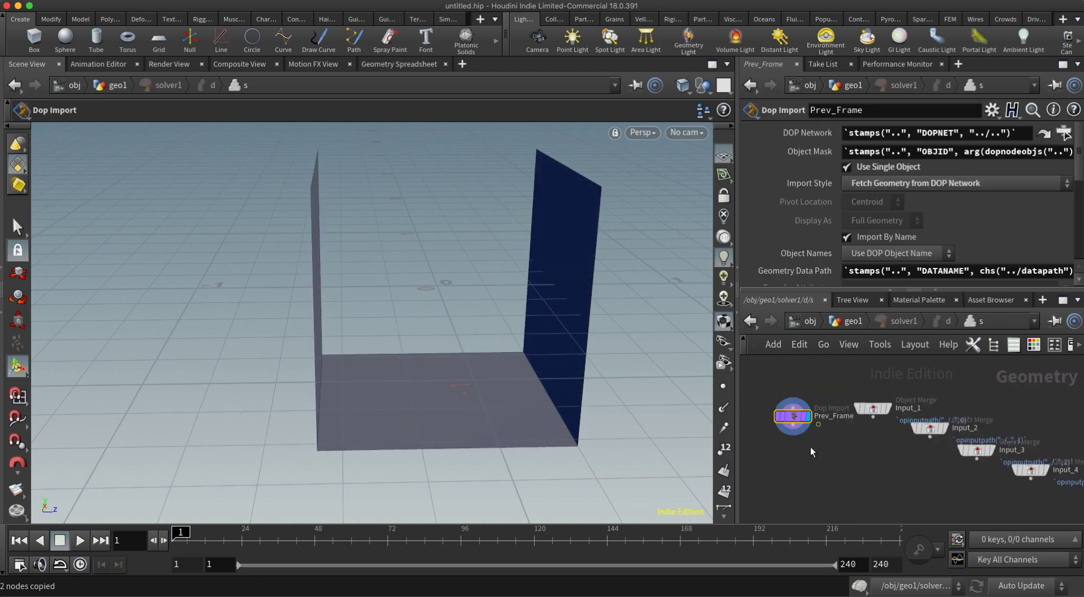
Paste remesh1 and attribblur1 inside the solver, connect Prev_Frame to remesh1, and align the nodes below it
middle_drag(811, 452, 837, 428)
key(Tab)
text(v)
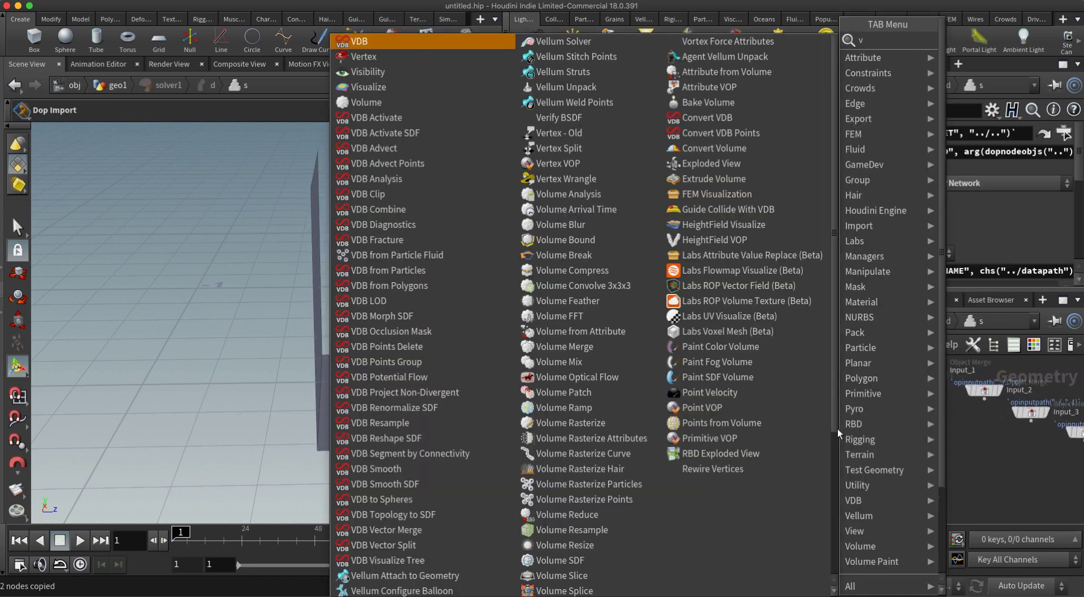
click(968, 442)
key(ctrl+v)
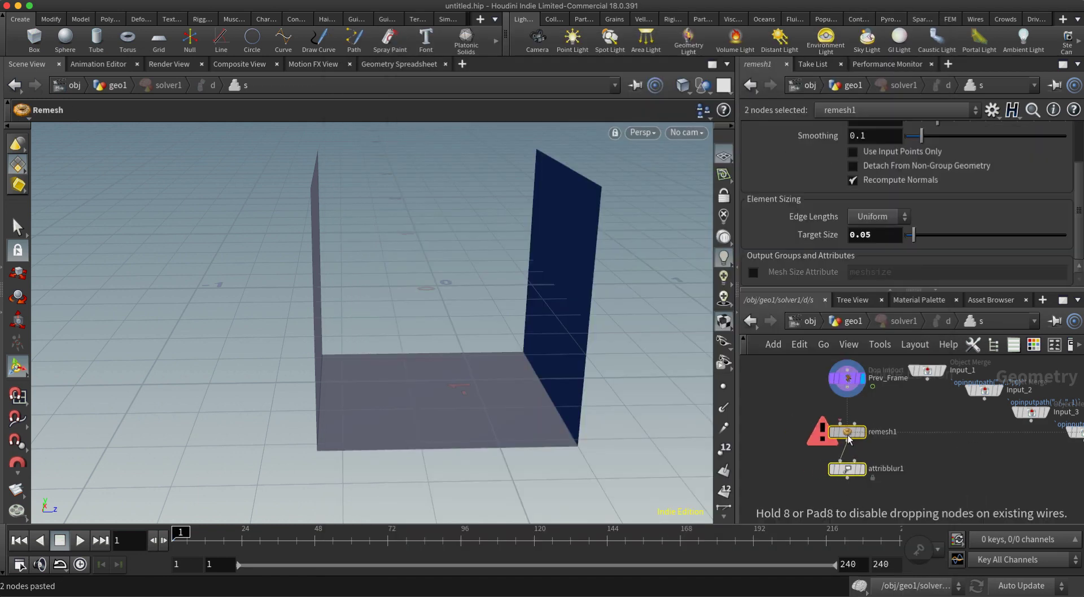
scroll(854, 397, up, 1)
drag(851, 394, 844, 428)
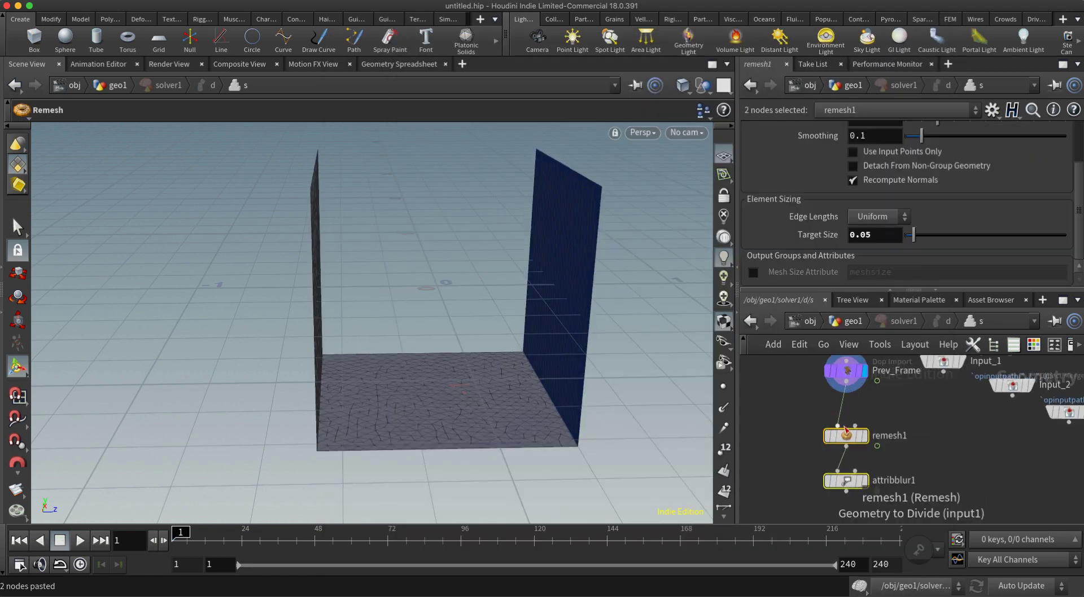
drag(845, 480, 852, 468)
click(878, 477)
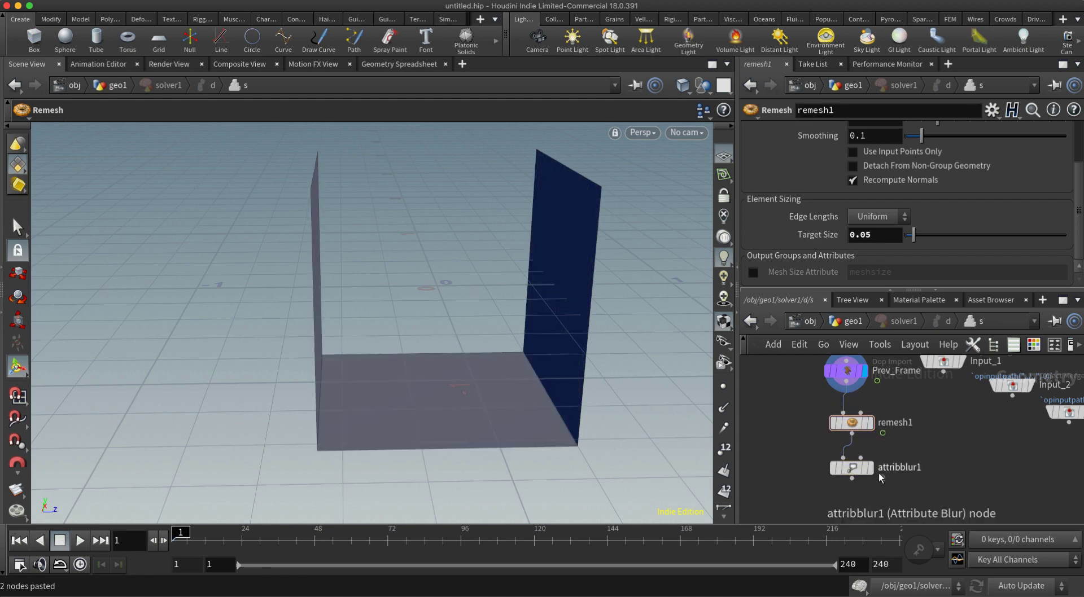
Display the solver's attribblur1 with its blurring iterations set to 10, and return to the geo1 network
click(869, 468)
click(855, 470)
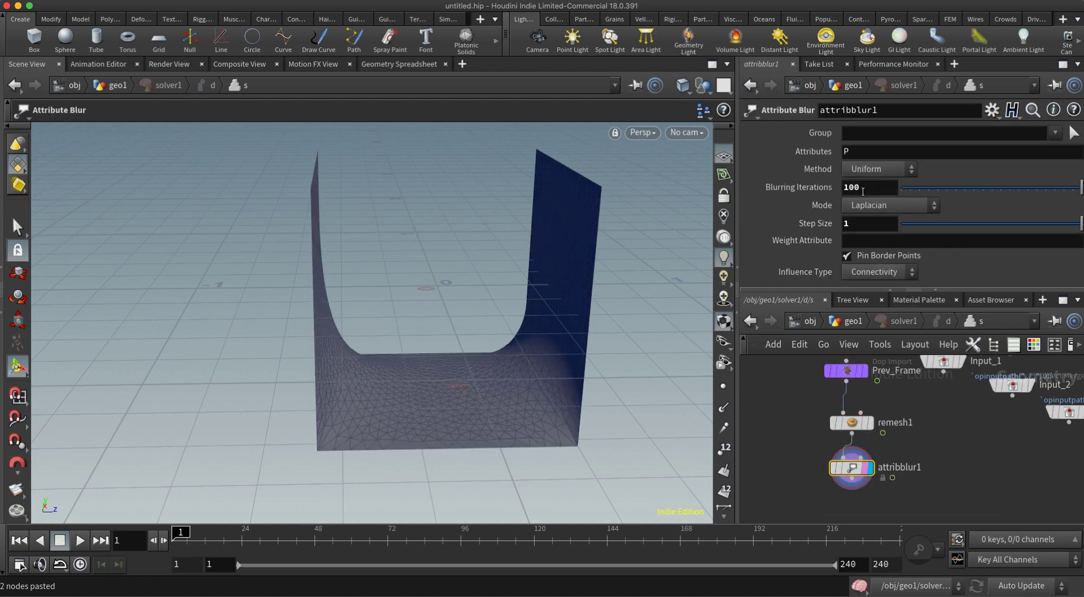
key(BackSpace)
key(Return)
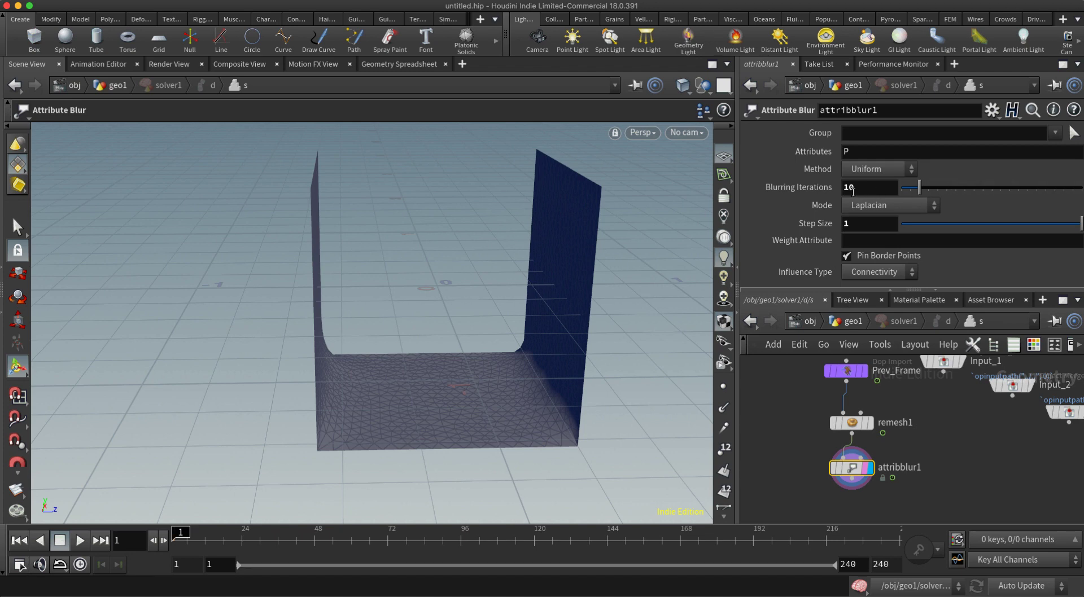
click(839, 324)
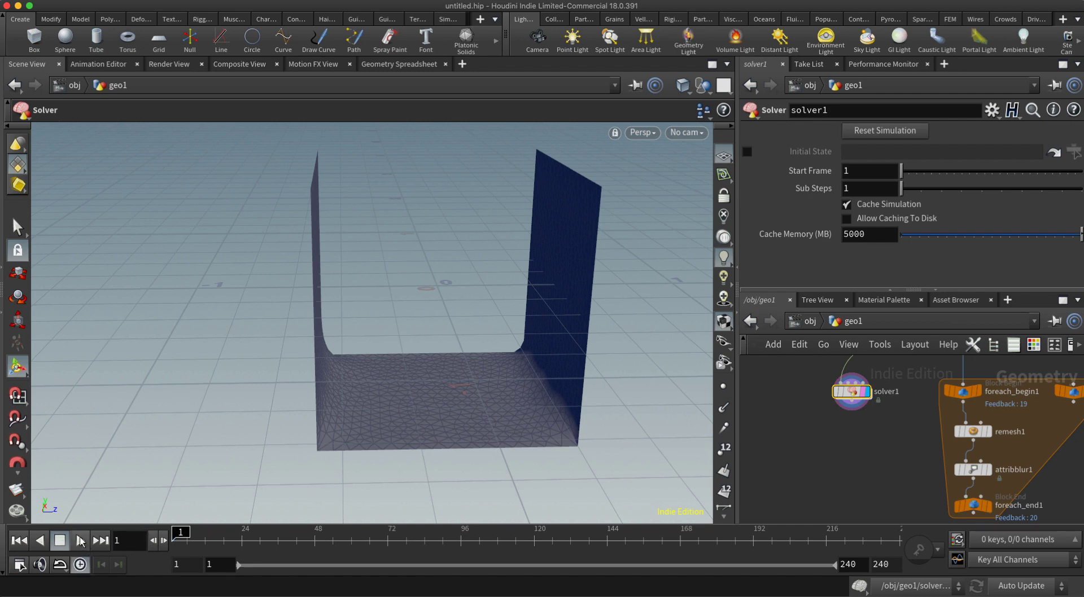
Play the solver simulation, stop it, scrub the timeline to frame 181, and examine the resulting surface from another side
click(80, 540)
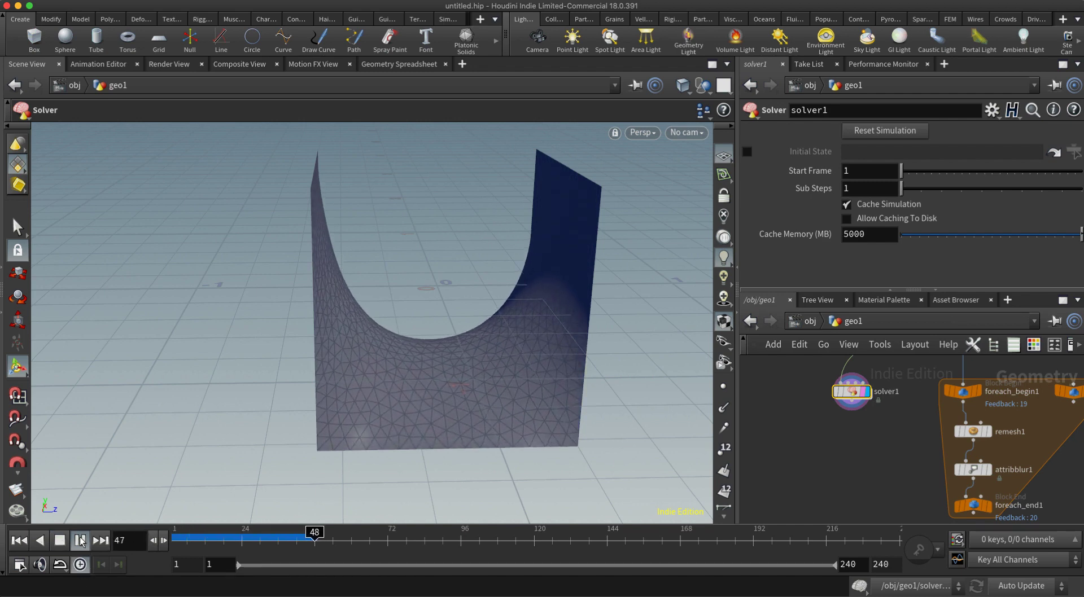
click(80, 541)
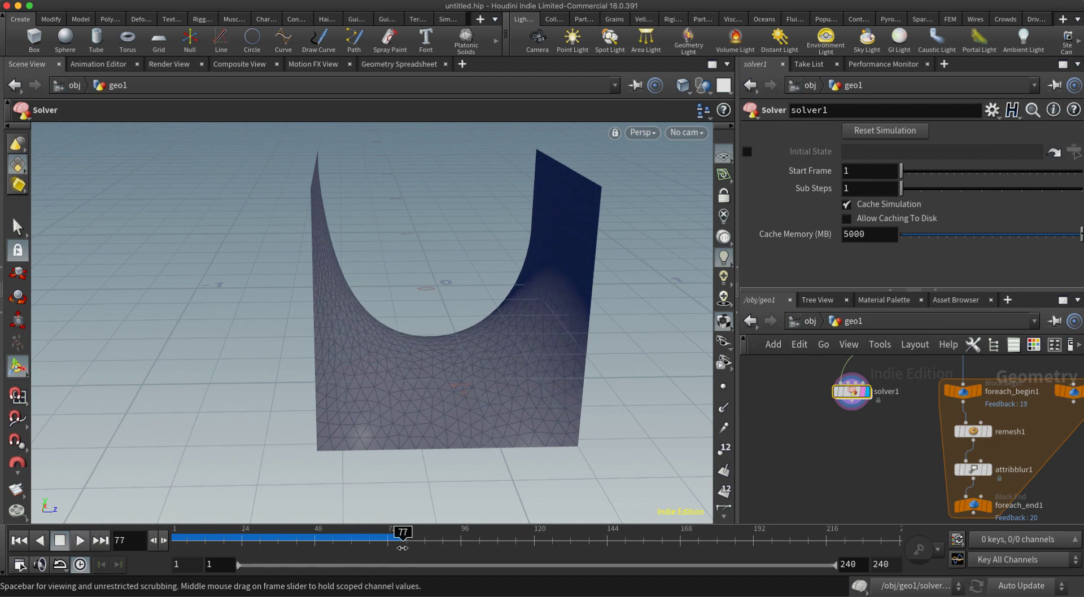
drag(401, 546, 442, 529)
drag(581, 530, 723, 532)
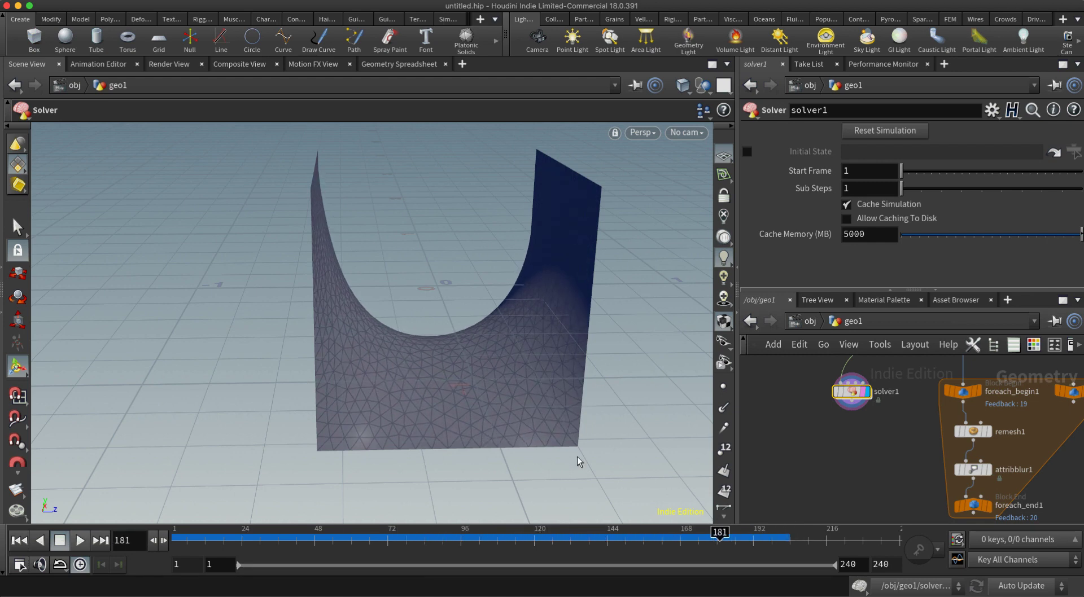
key(Escape)
drag(576, 459, 631, 392)
key(Return)
Move the box1 node aside in the network to make room above blast1
scroll(856, 414, down, 2)
middle_drag(892, 395, 872, 478)
scroll(862, 404, down, 2)
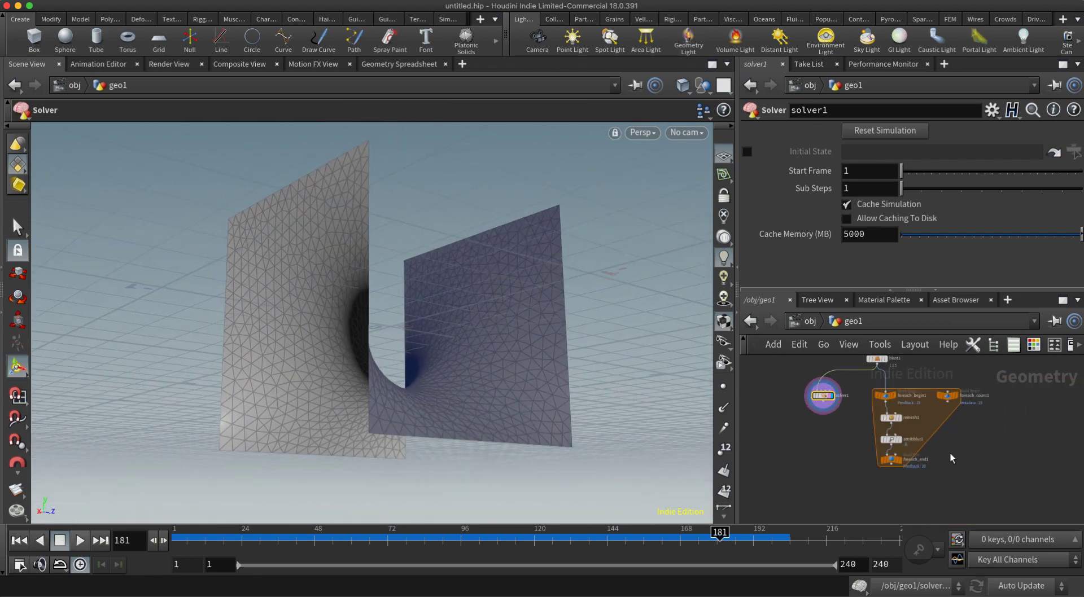
scroll(899, 443, up, 2)
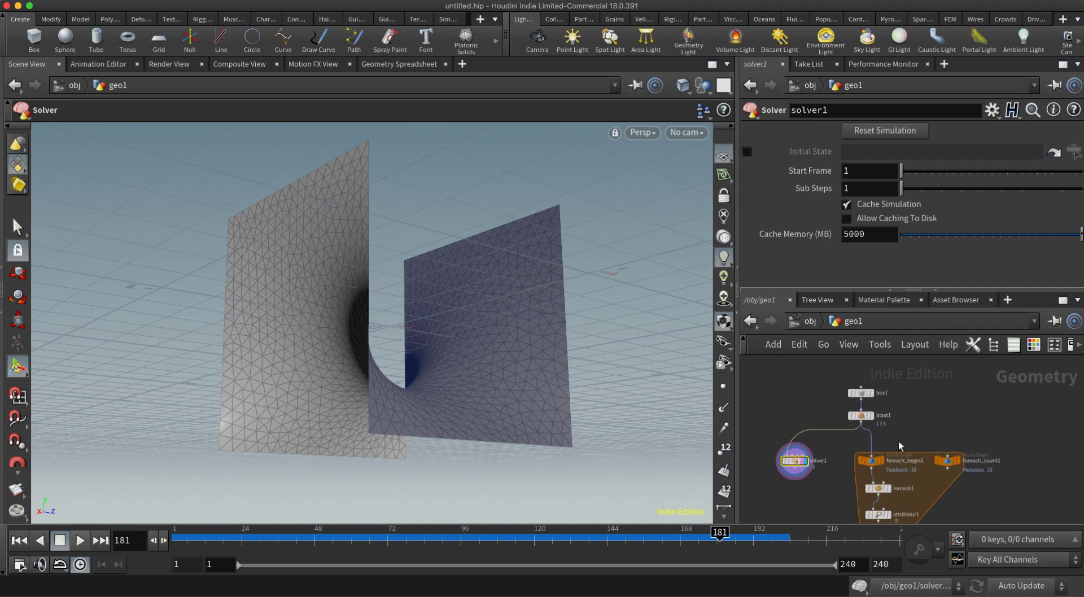
scroll(862, 390, up, 5)
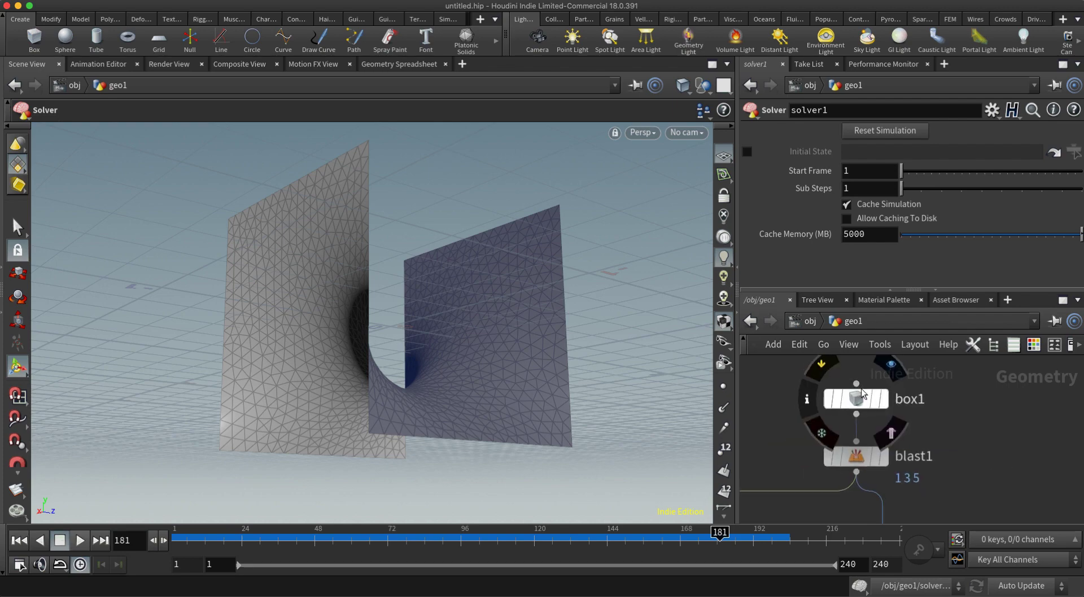
mouse_move(861, 397)
mouse_down()
mouse_move(878, 385)
mouse_move(858, 385)
mouse_up()
scroll(878, 385, down, 4)
scroll(877, 415, up, 1)
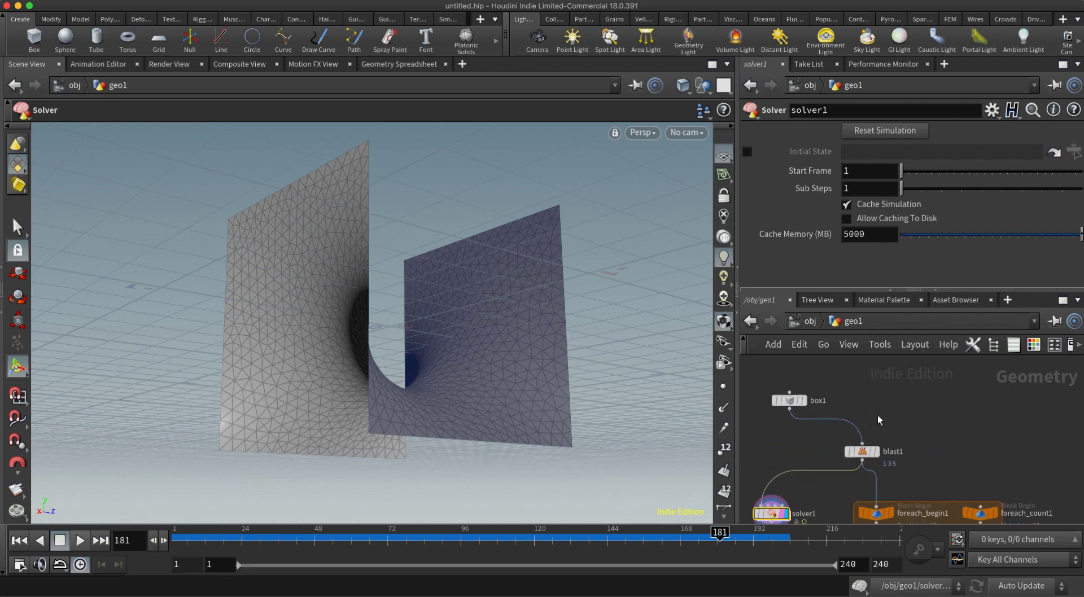
Add a Circle node next to box1 and display it
key(Tab)
text(gr)
key(BackSpace)
key(BackSpace)
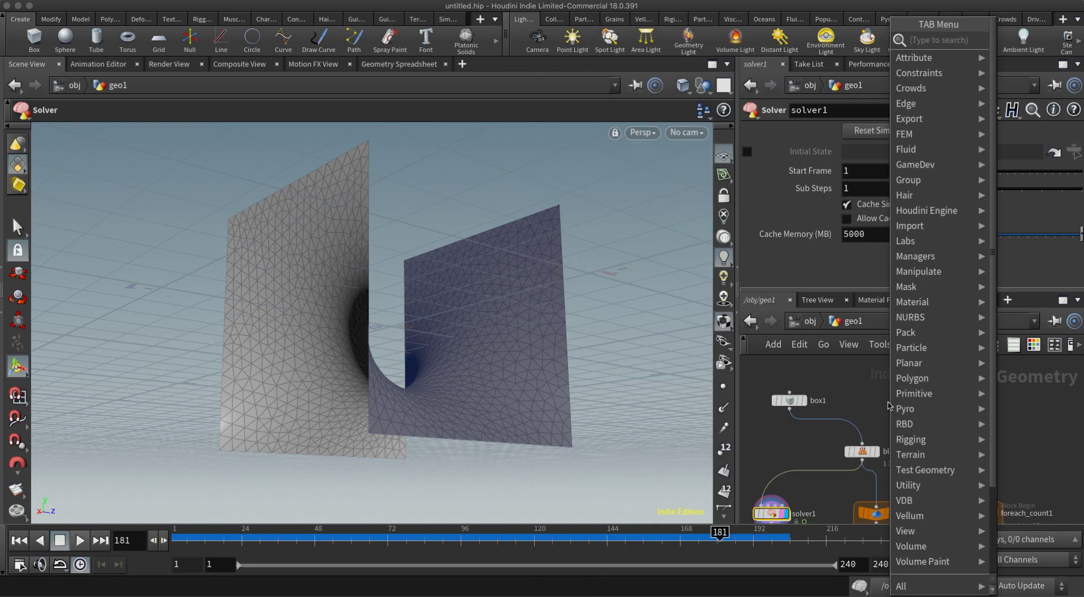
text(cir)
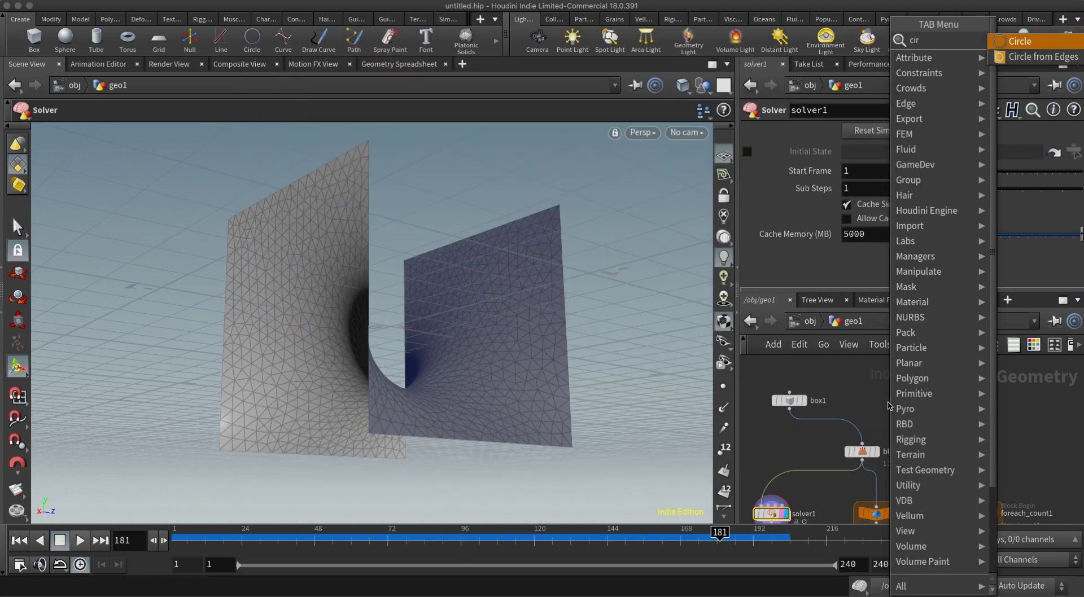
key(Return)
click(892, 407)
scroll(895, 402, up, 3)
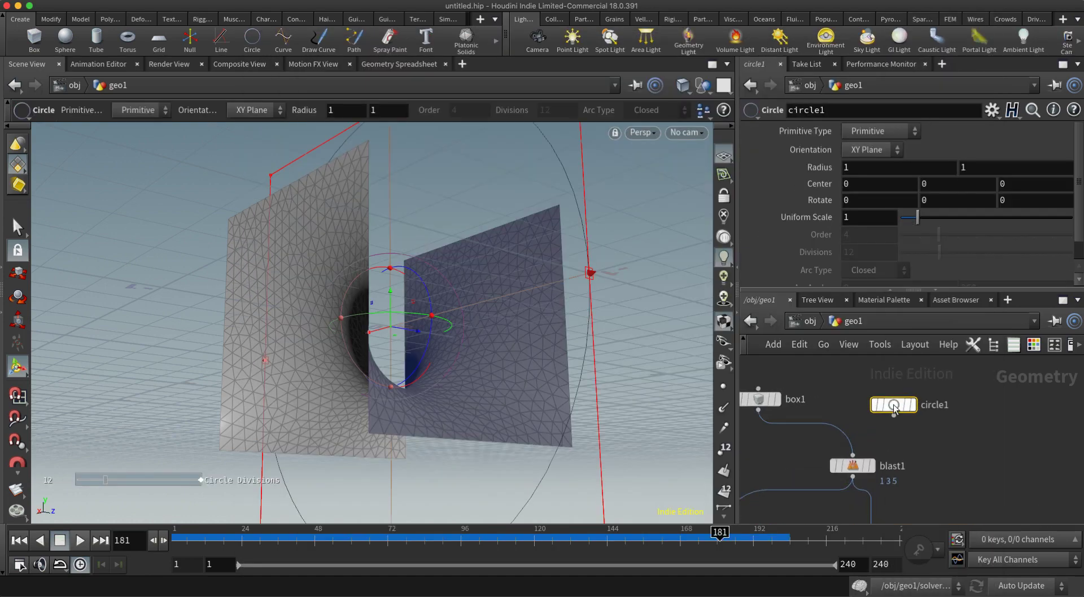
click(917, 406)
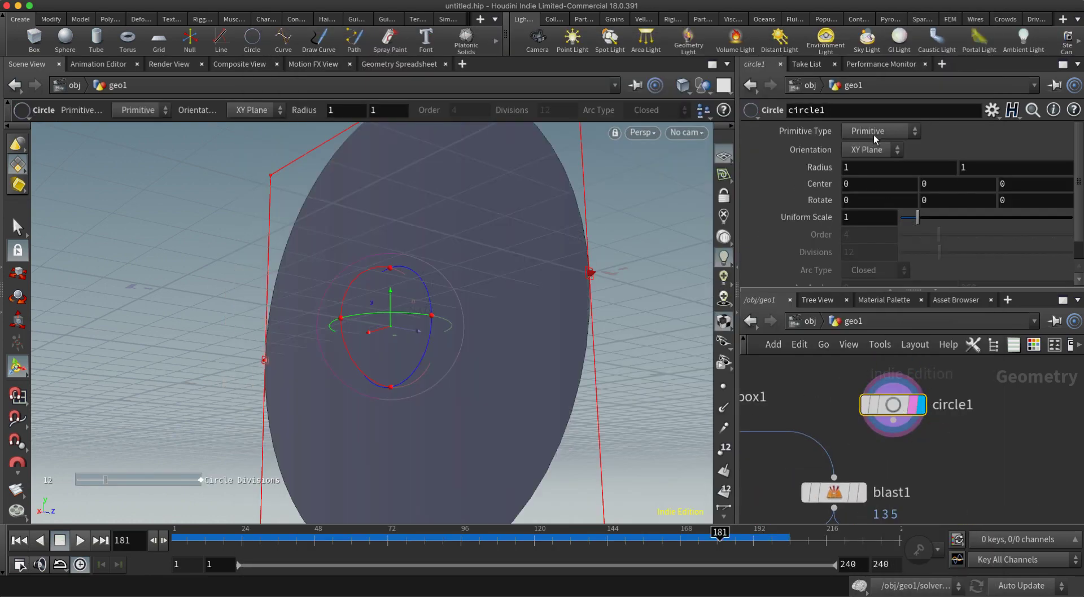
Set circle1's primitive type to Polygon and its orientation to ZX Plane
click(875, 132)
click(869, 147)
click(867, 150)
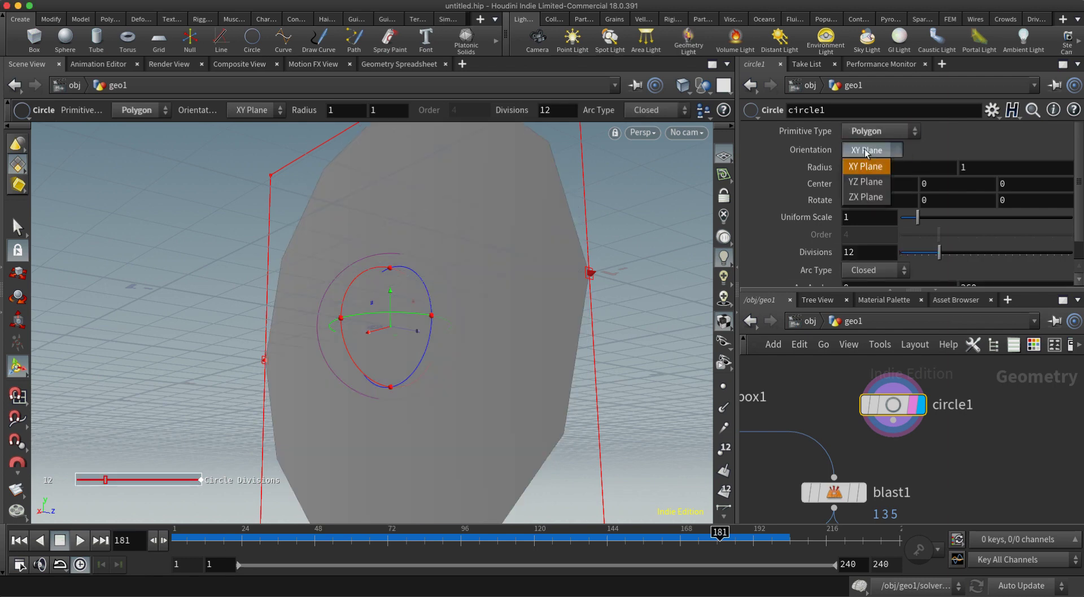
click(866, 197)
key(Escape)
drag(678, 221, 491, 294)
key(Return)
Set the circle's uniform scale to 0.5 and its divisions to 6, and reposition its node above blast1
text(0.5)
key(Return)
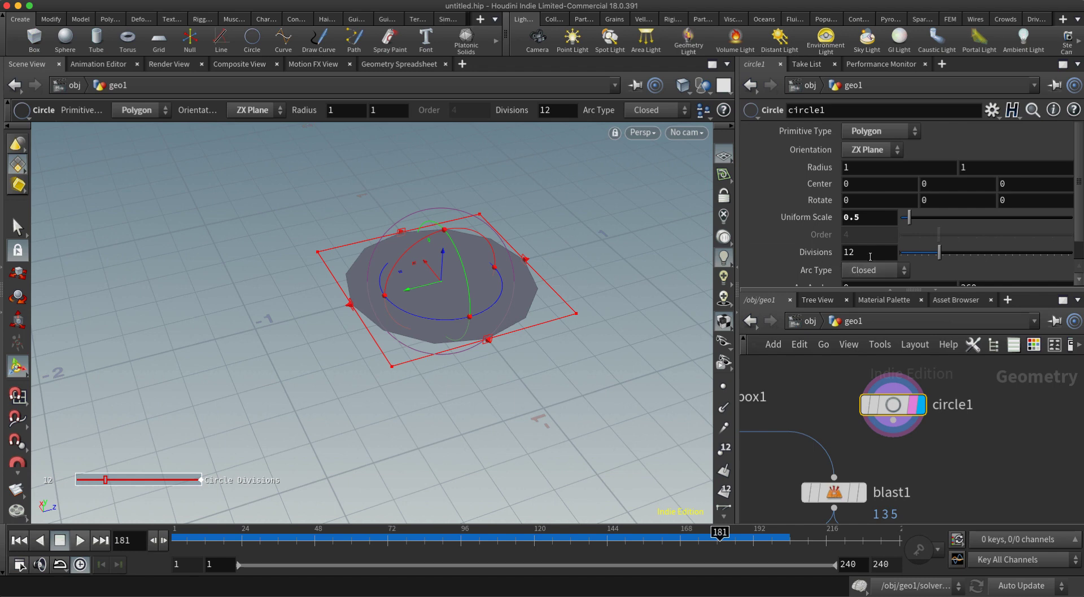
text(6)
key(Return)
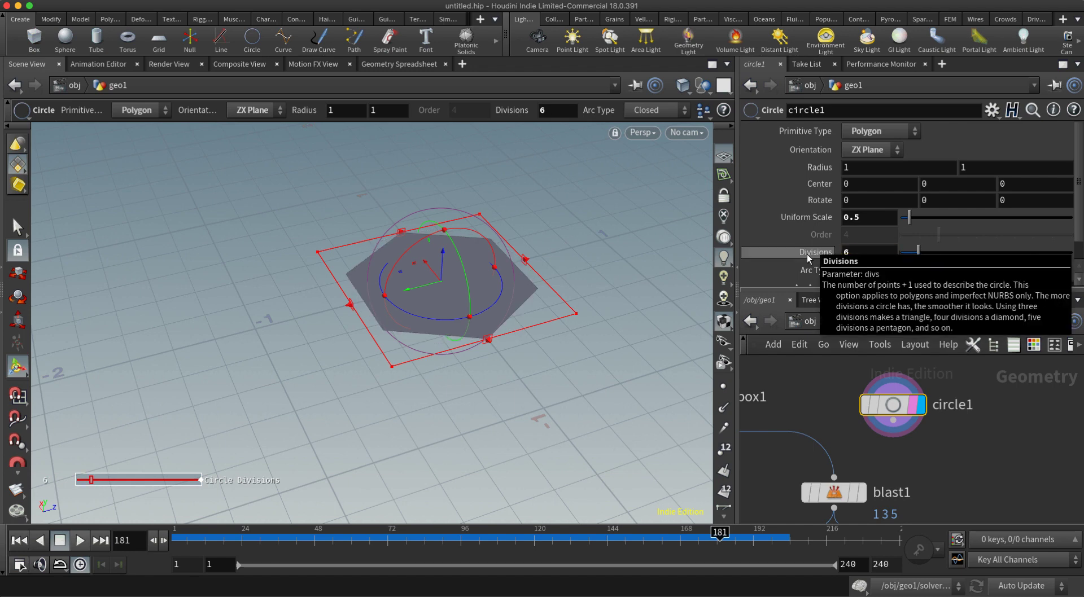
alt+drag(632, 326, 709, 389)
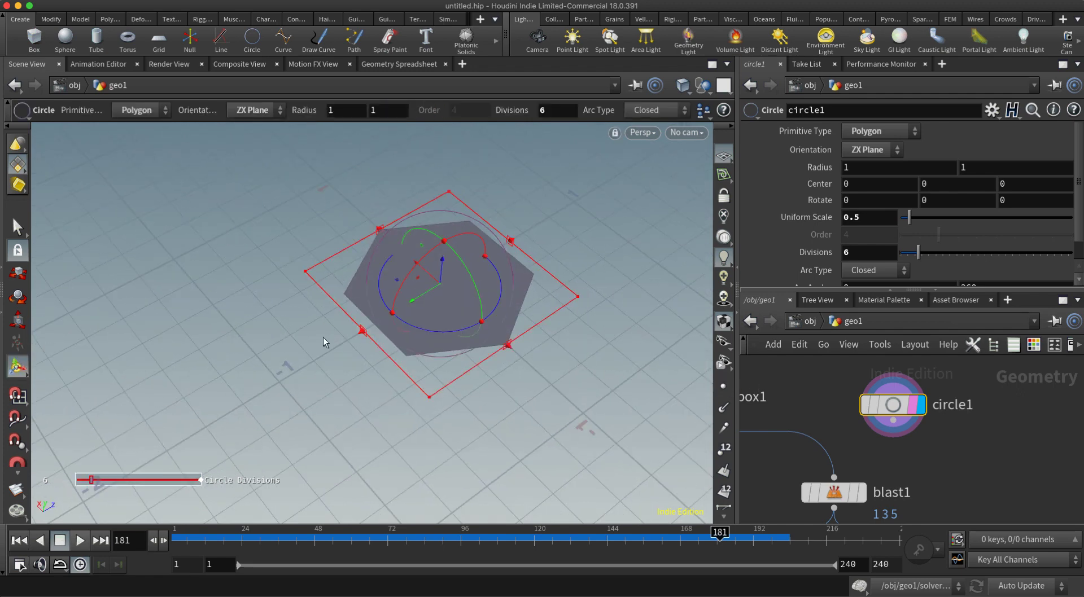
drag(894, 406, 897, 373)
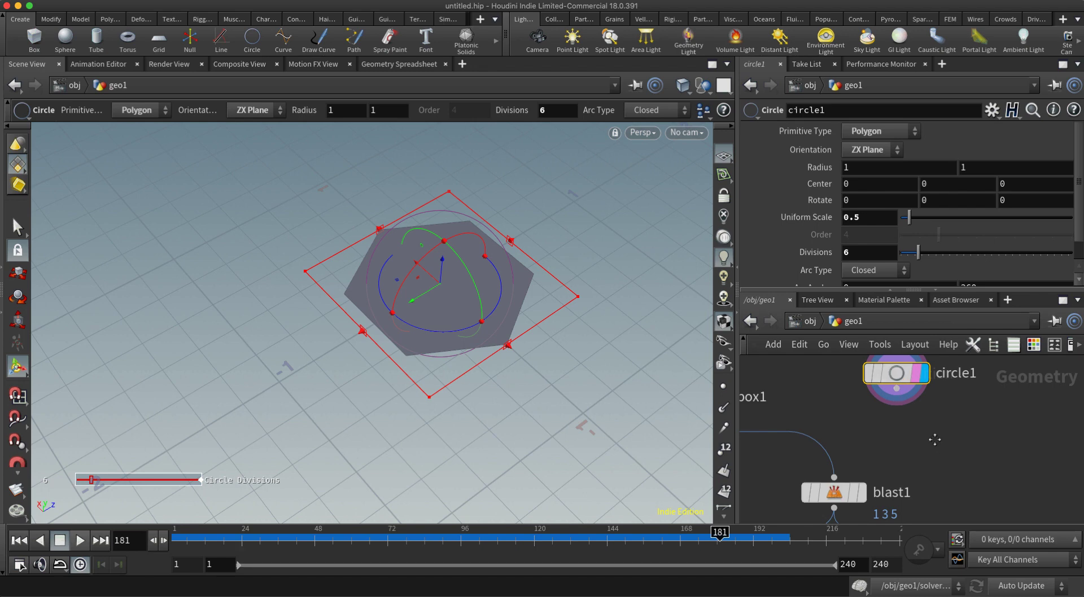
middle_drag(933, 440, 925, 490)
drag(888, 438, 887, 429)
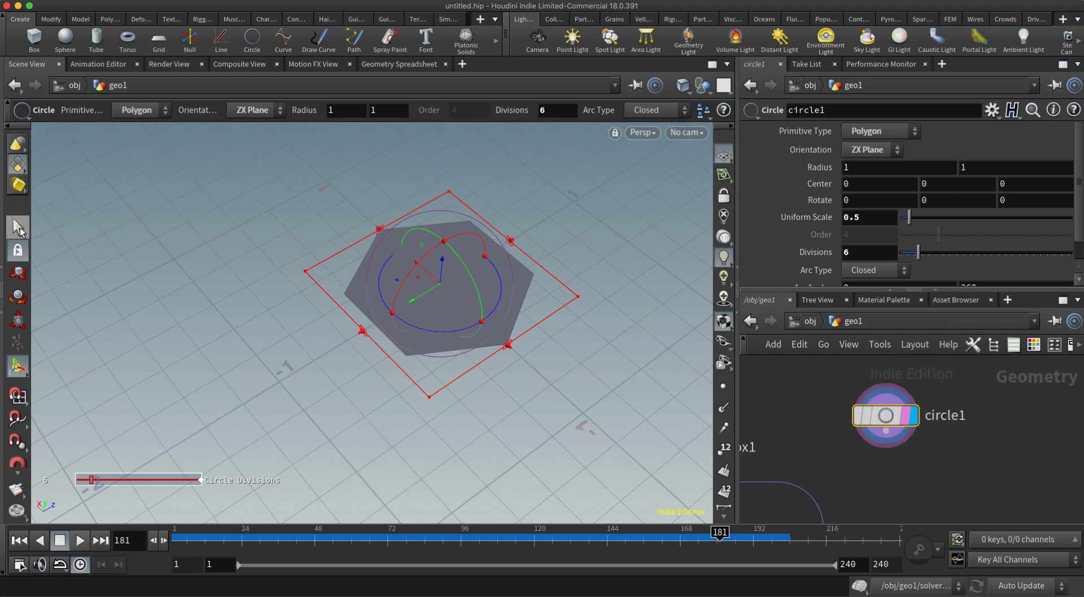
Select three alternating corner points of the hexagon and raise them about 0.445 along Y
click(18, 228)
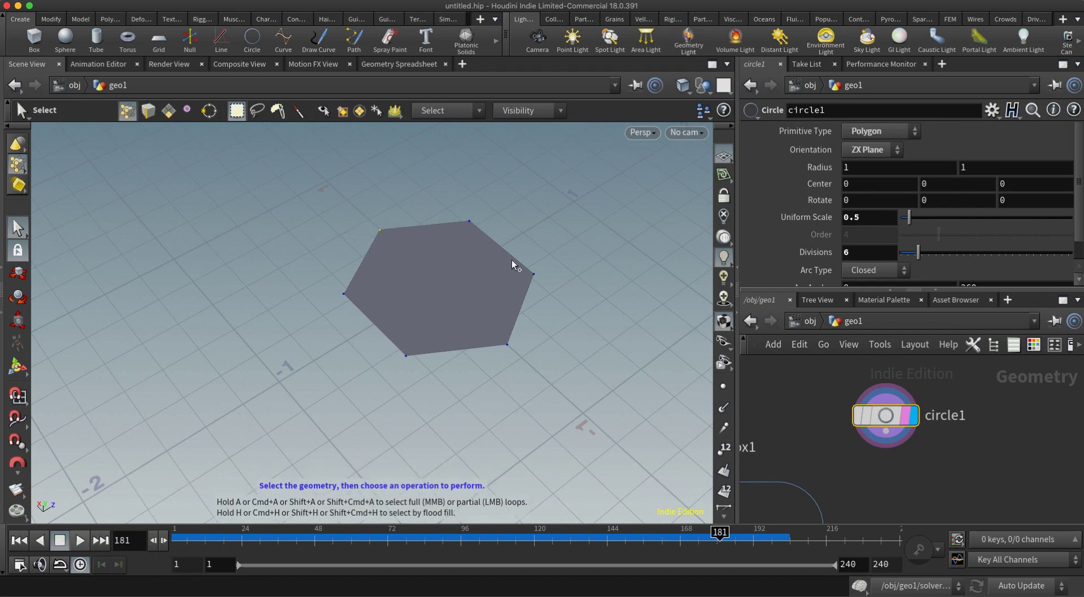
shift+drag(526, 254, 565, 313)
shift+drag(393, 374, 452, 367)
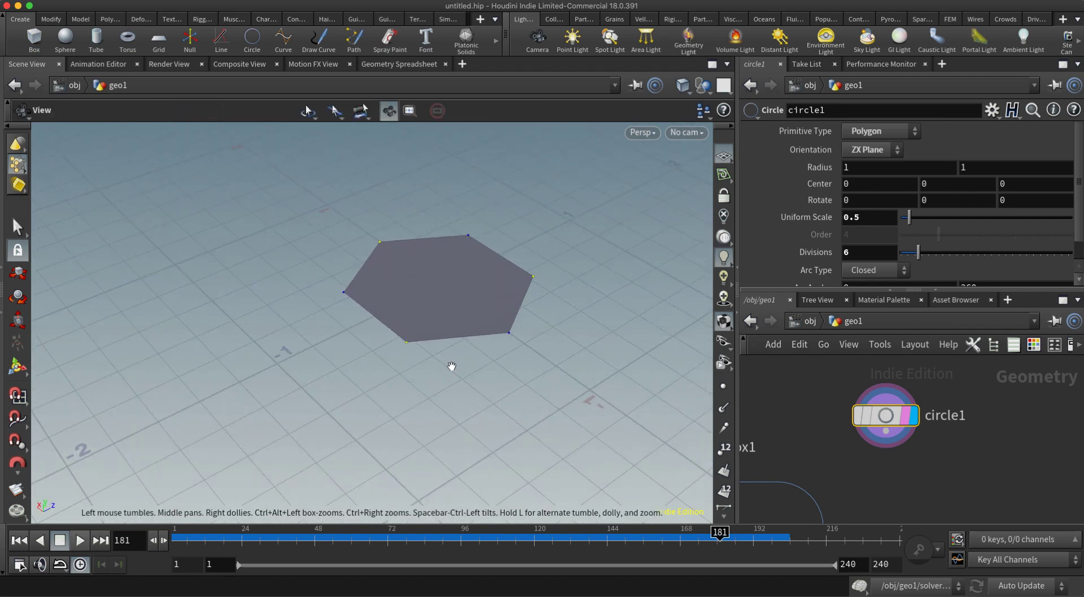
click(18, 274)
drag(426, 304, 367, 327)
key(Escape)
alt+drag(516, 323, 418, 246)
Wire edit1 into blast1 in place of box1 and rewind the timeline to frame 1
middle_drag(882, 460, 902, 433)
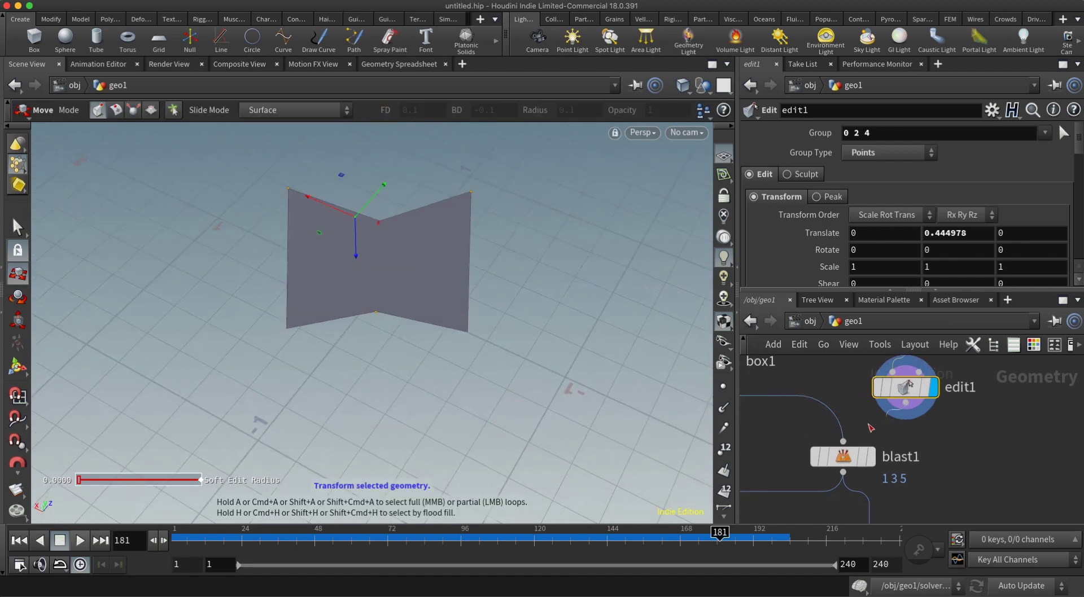
scroll(871, 429, down, 4)
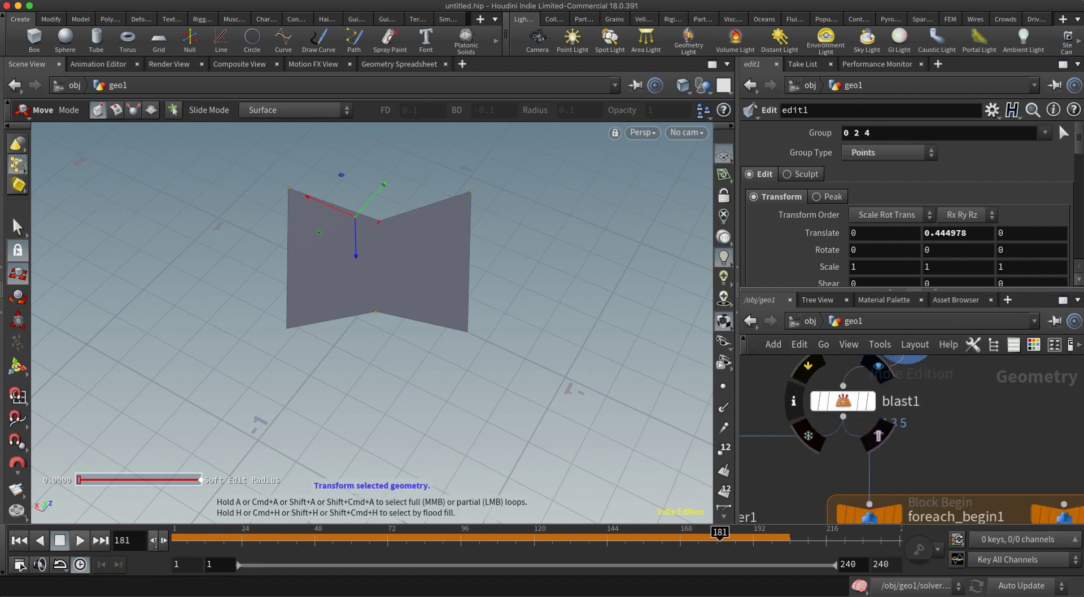
click(25, 542)
Display foreach_end1 and view the hexagon-based surface from the side
scroll(893, 473, down, 10)
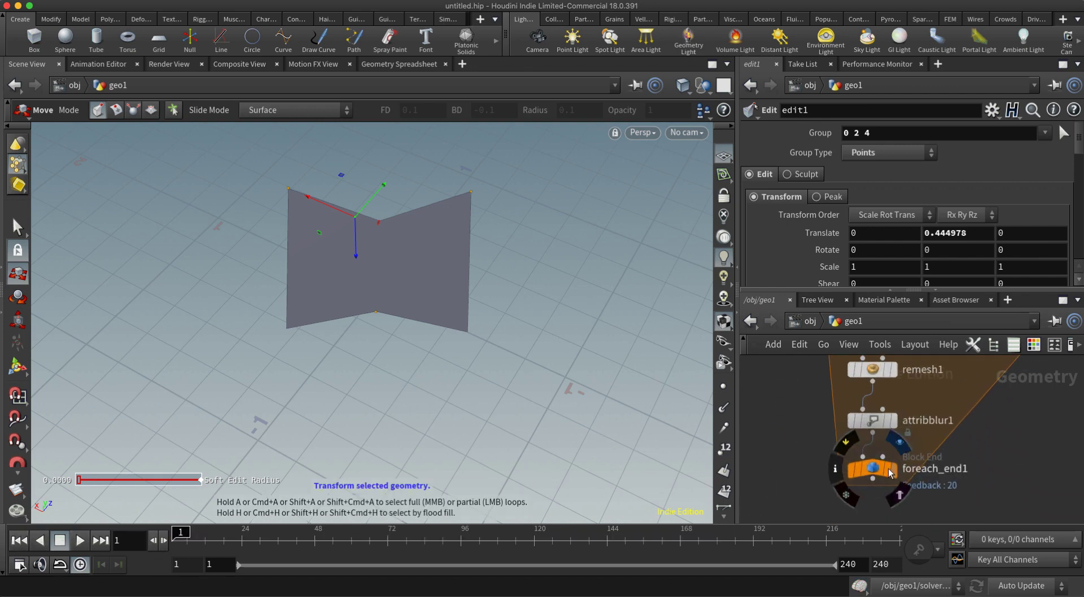
click(891, 473)
click(869, 468)
drag(448, 363, 315, 266)
key(t)
scroll(747, 412, down, 3)
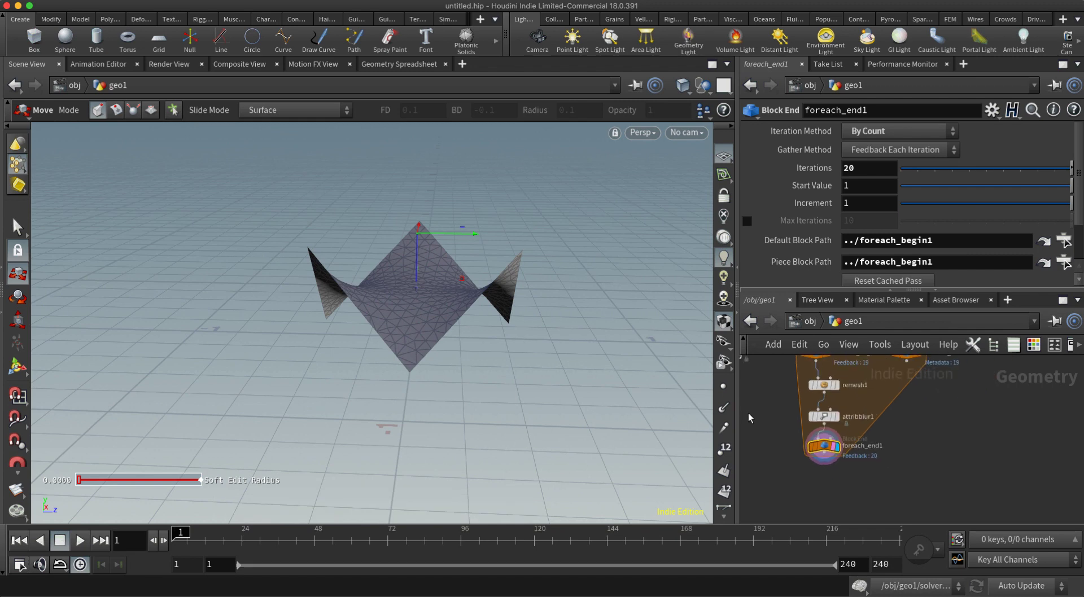
Review the loop's remesh1 and attribblur1 parameters and set foreach_end1's iterations to 10
middle_drag(780, 369, 808, 459)
middle_drag(813, 512, 797, 456)
scroll(830, 453, up, 2)
scroll(835, 412, up, 3)
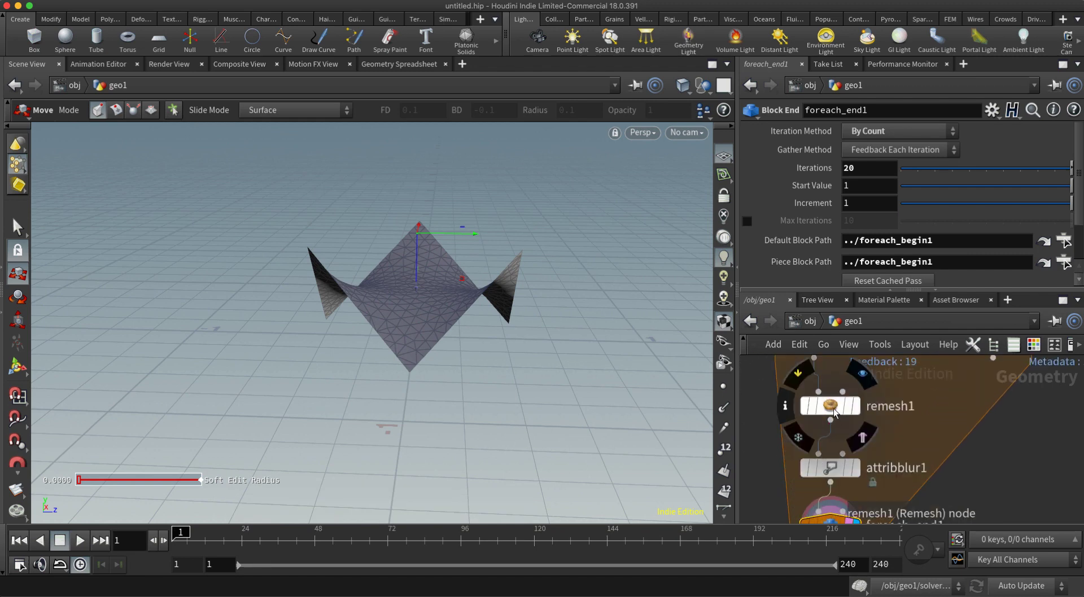
click(835, 409)
click(835, 467)
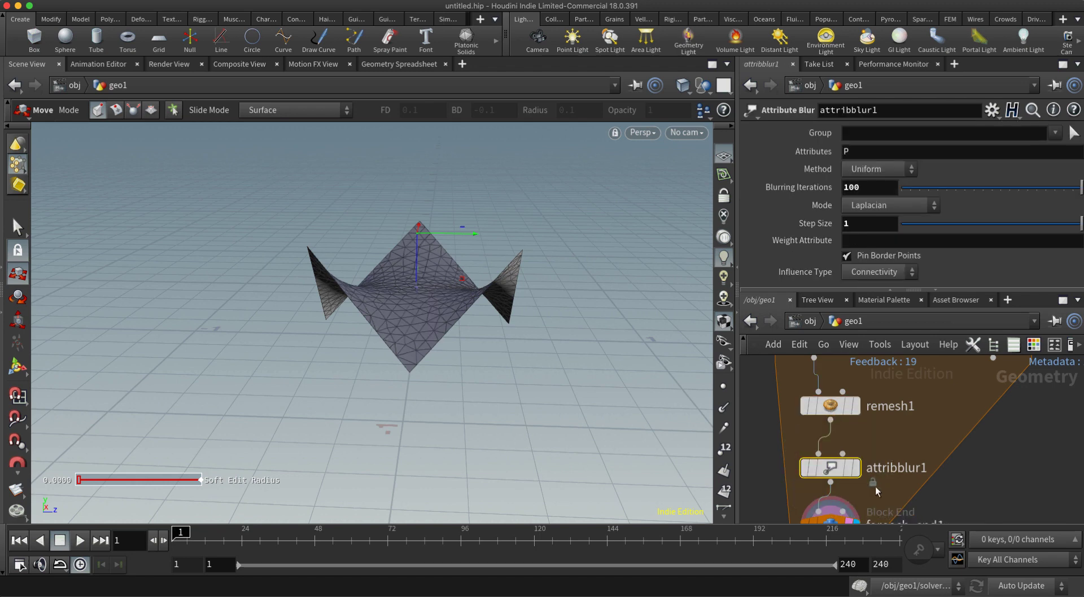
middle_drag(871, 500, 862, 434)
click(826, 464)
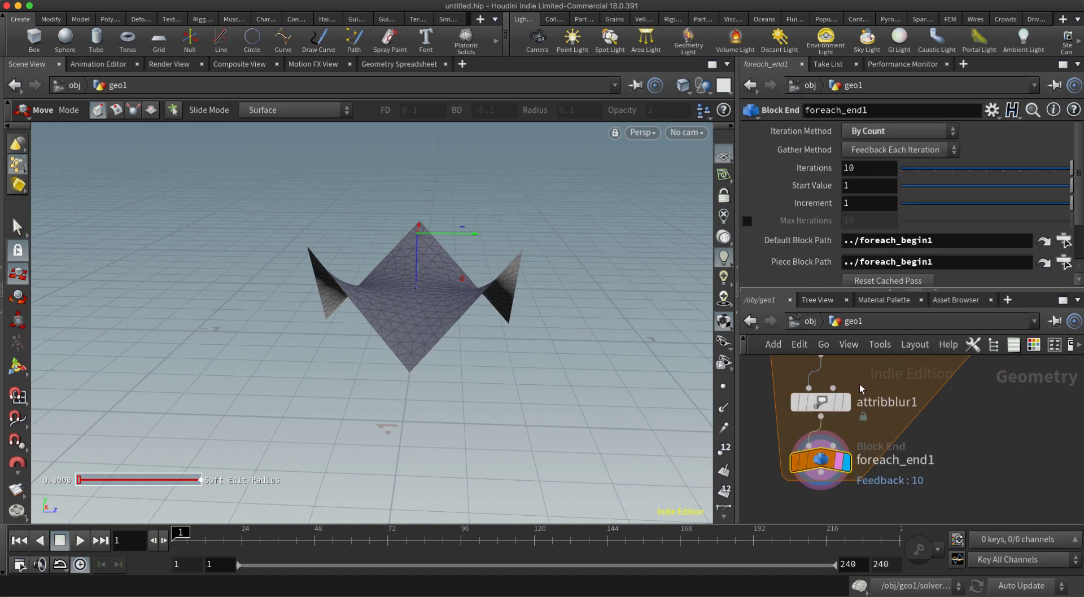
middle_drag(861, 388, 888, 451)
key(Escape)
drag(540, 331, 526, 359)
Select edit1 with the loop result still displayed and nudge the three raised points to about -0.003, 0.444, 0.004
middle_drag(785, 415, 811, 510)
scroll(810, 508, down, 5)
scroll(849, 433, up, 1)
middle_drag(859, 397, 855, 439)
scroll(859, 412, up, 1)
click(855, 438)
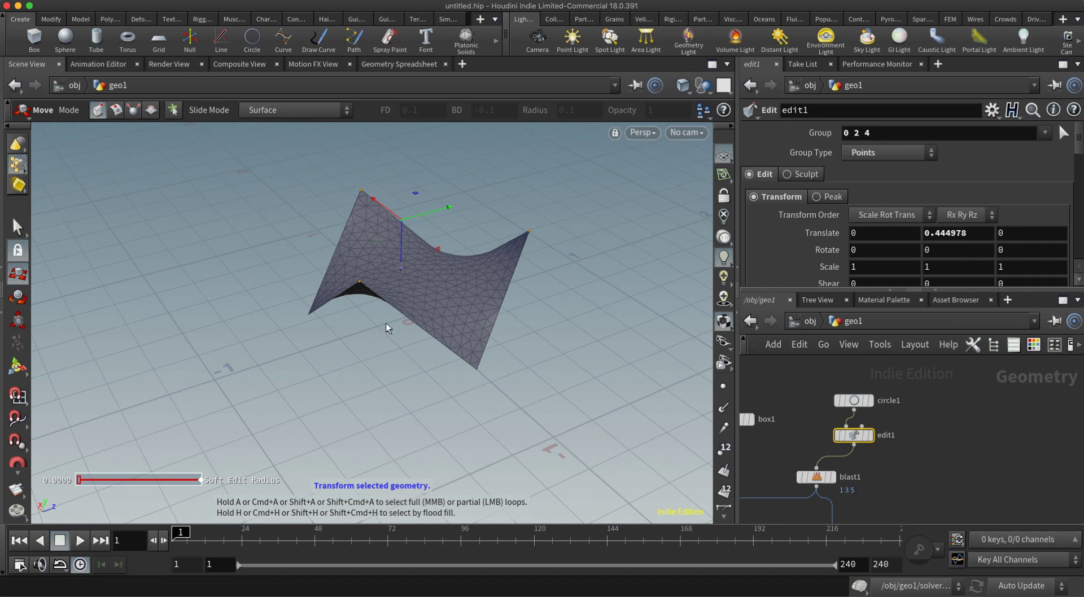
drag(532, 235, 531, 232)
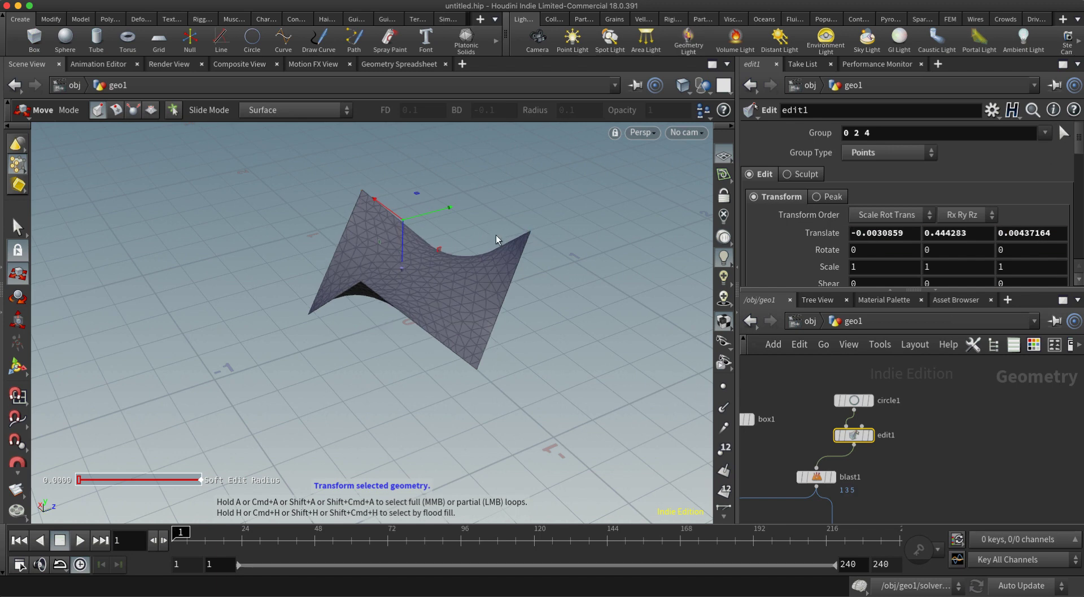
alt+drag(416, 278, 527, 300)
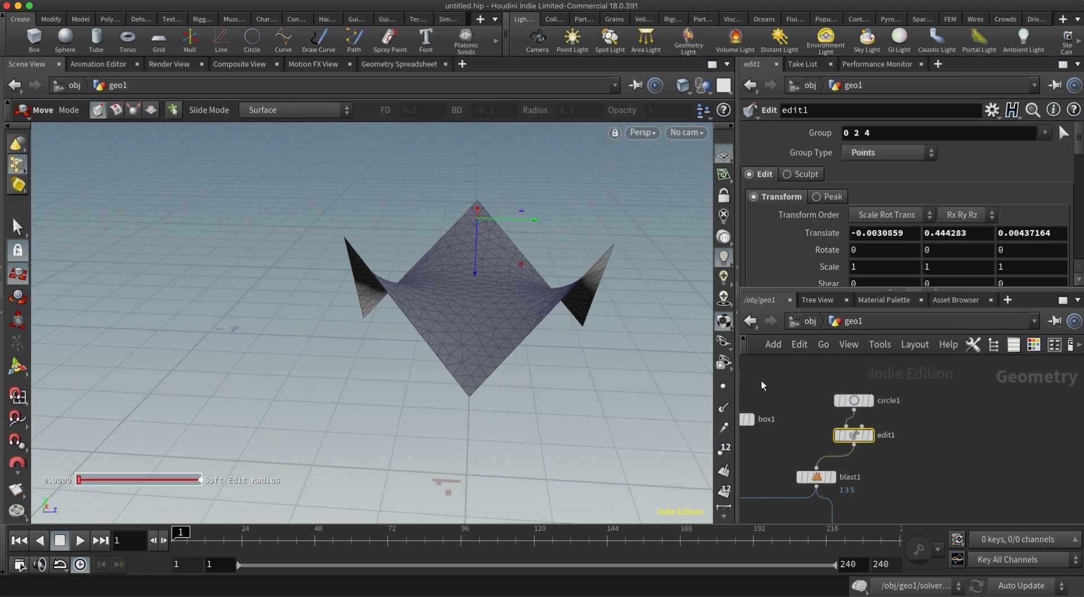
Display edit1, select only one of its raised corner points, and display the for-each loop result again
click(871, 439)
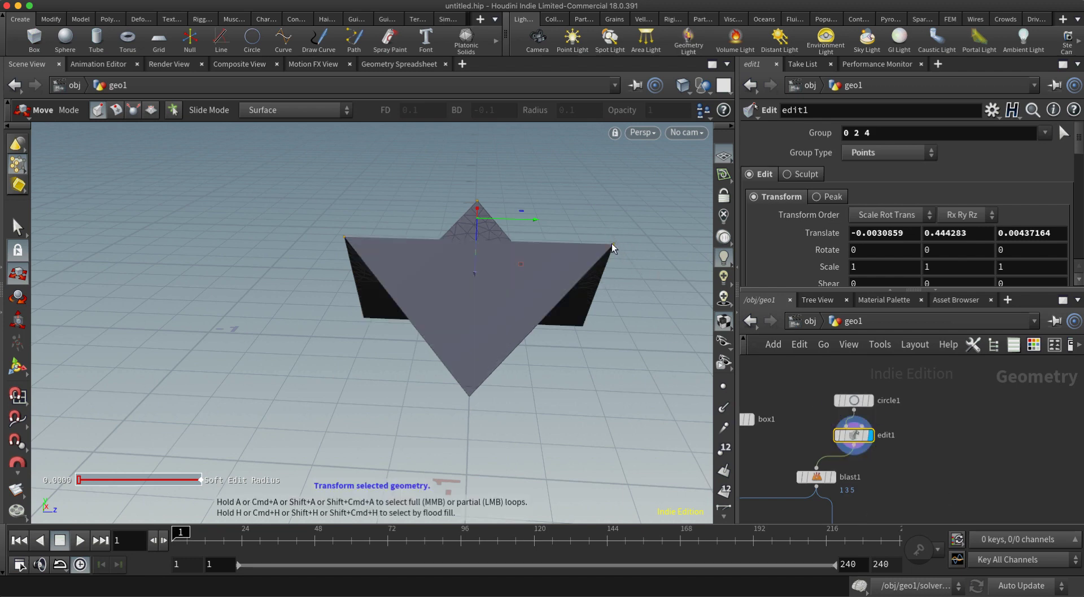
click(17, 227)
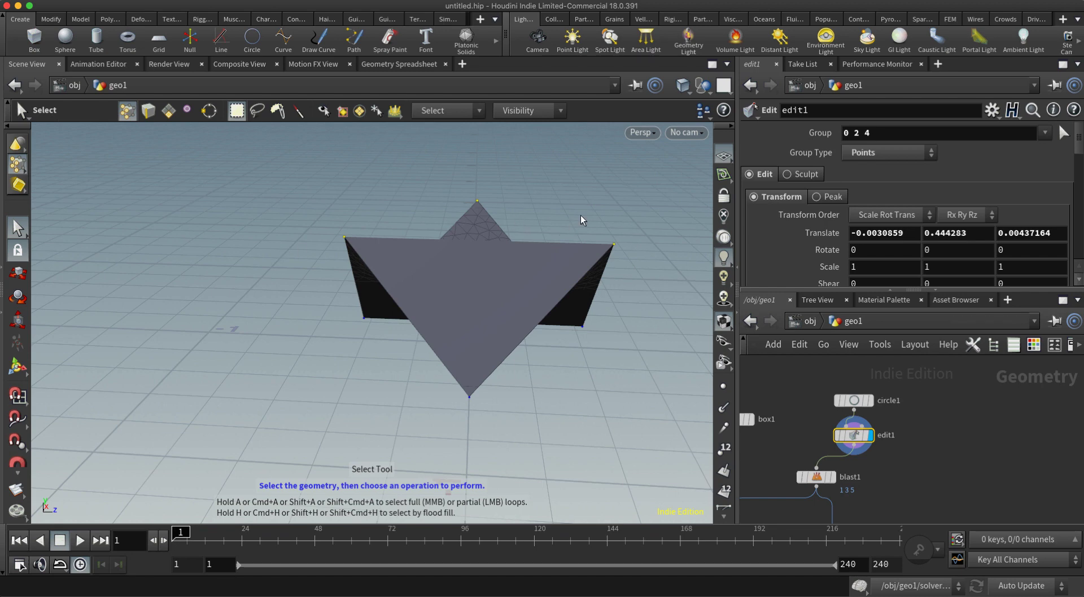
drag(581, 215, 644, 268)
scroll(881, 404, down, 5)
middle_drag(897, 516, 894, 440)
scroll(894, 440, up, 3)
click(866, 448)
middle_drag(867, 384, 875, 473)
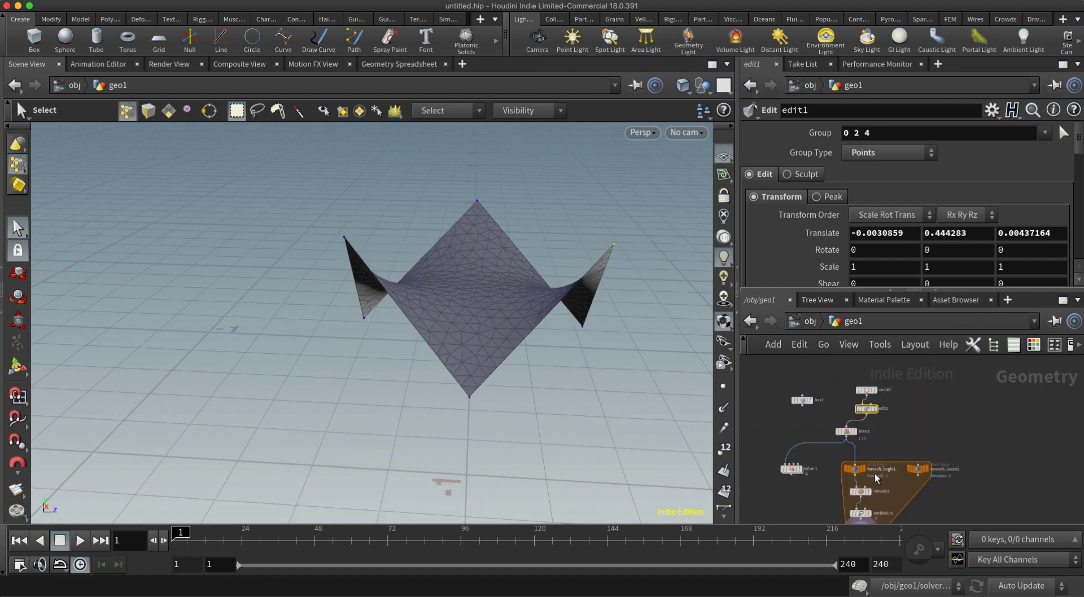
scroll(873, 418, up, 2)
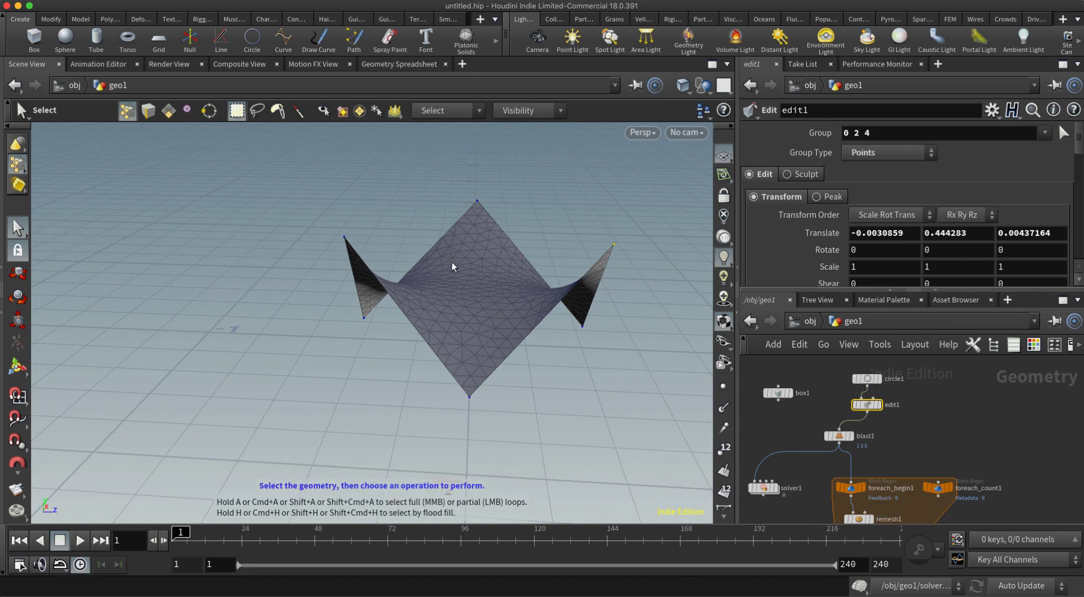
Raise the selected corner point about 0.357 along Y while the loop's surface is displayed
click(18, 273)
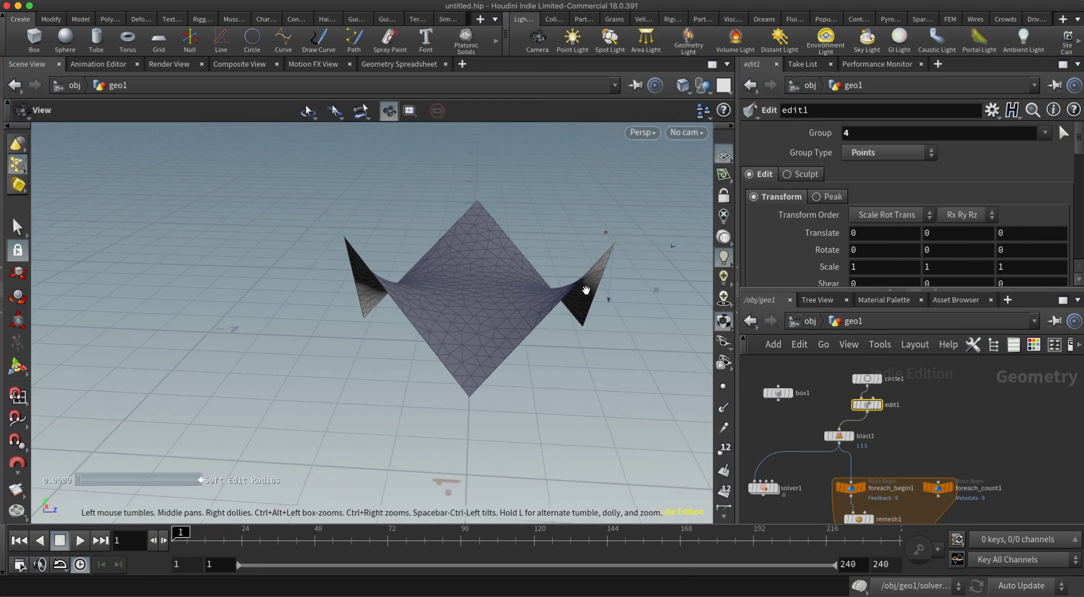
alt+middle_drag(583, 314, 509, 311)
key(t)
drag(510, 311, 561, 375)
key(Escape)
key(t)
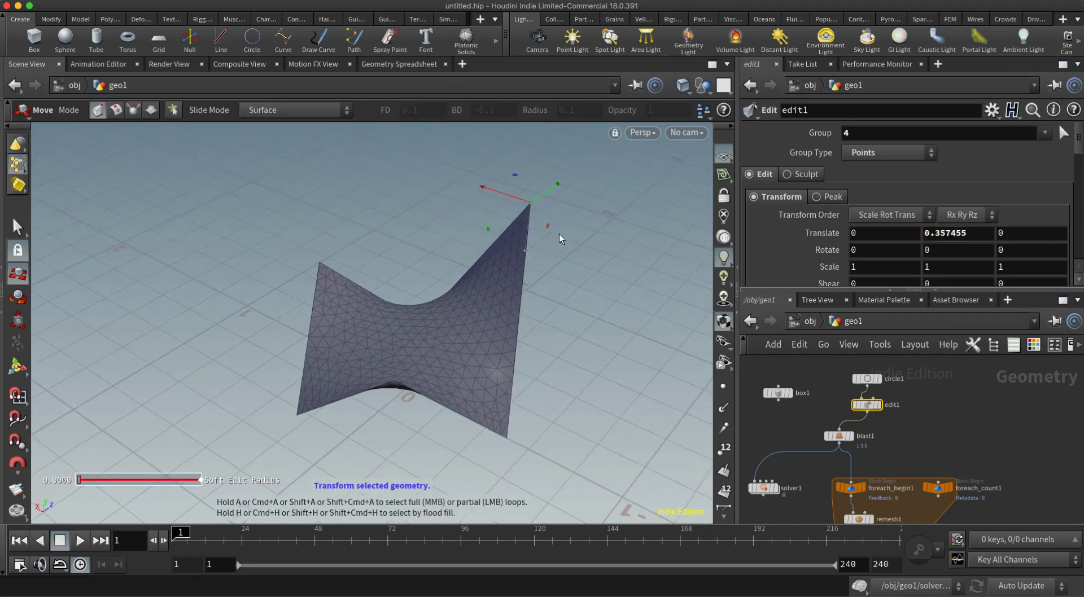
Move edit1's selected corner point to a translation of about 0.215, -0.683, -0.845 while the loop's surface is displayed
drag(490, 191, 564, 265)
key(Escape)
key(t)
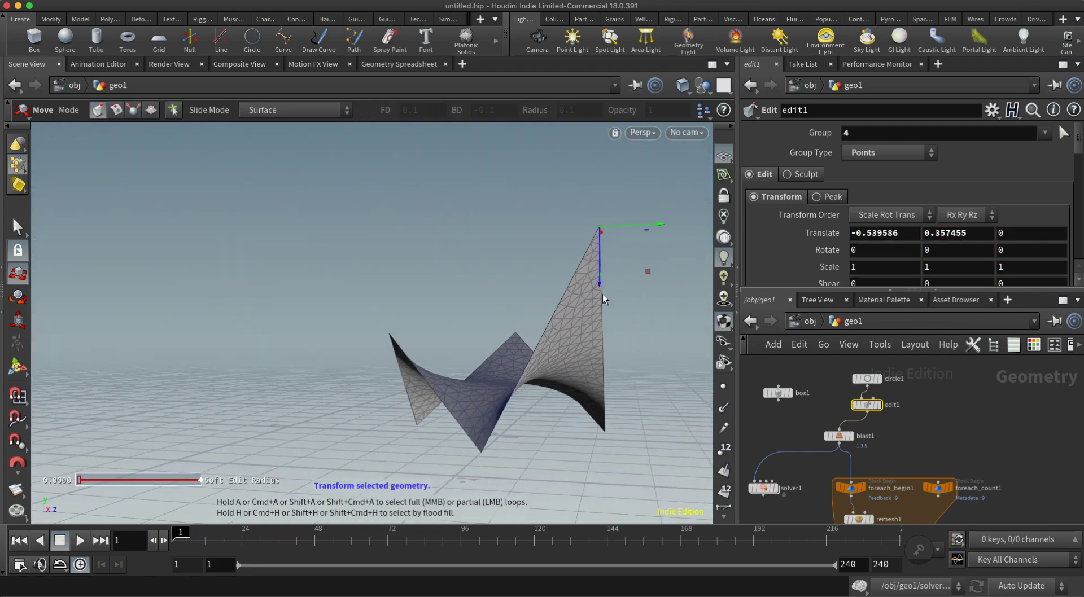
drag(600, 333, 401, 319)
key(Escape)
key(t)
drag(426, 414, 453, 525)
alt+middle_drag(508, 426, 440, 322)
alt+right_drag(440, 322, 401, 380)
drag(441, 370, 511, 370)
drag(593, 369, 631, 370)
alt+drag(559, 276, 464, 399)
drag(439, 362, 501, 313)
key(Escape)
right_drag(501, 312, 615, 314)
alt+drag(615, 314, 634, 358)
Set the target size of remesh1 inside the for-each loop to 0.02
scroll(849, 396, down, 4)
scroll(863, 491, up, 2)
scroll(862, 491, up, 3)
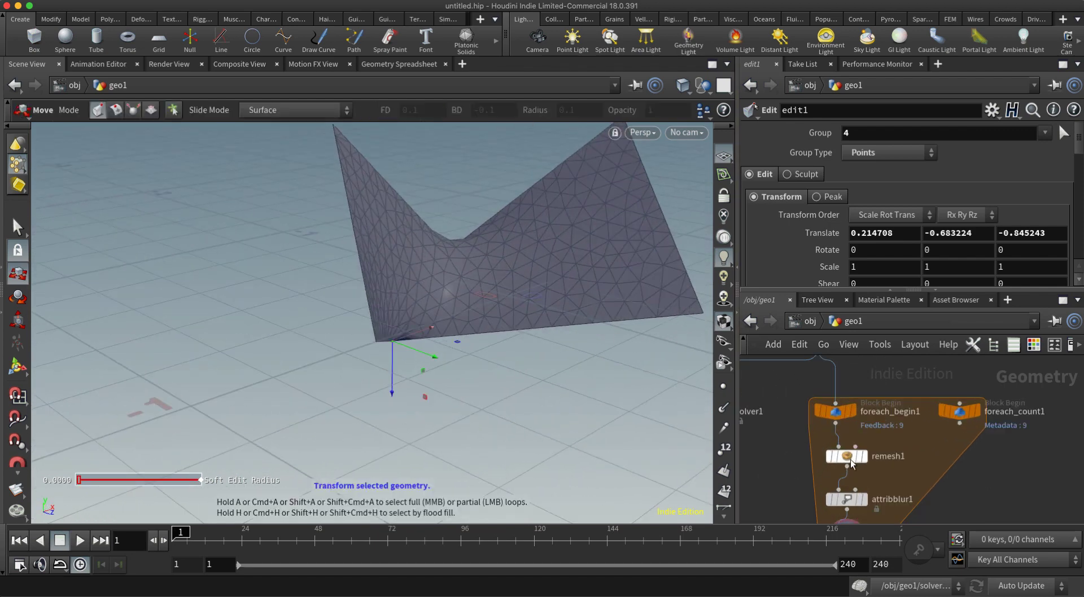
click(849, 456)
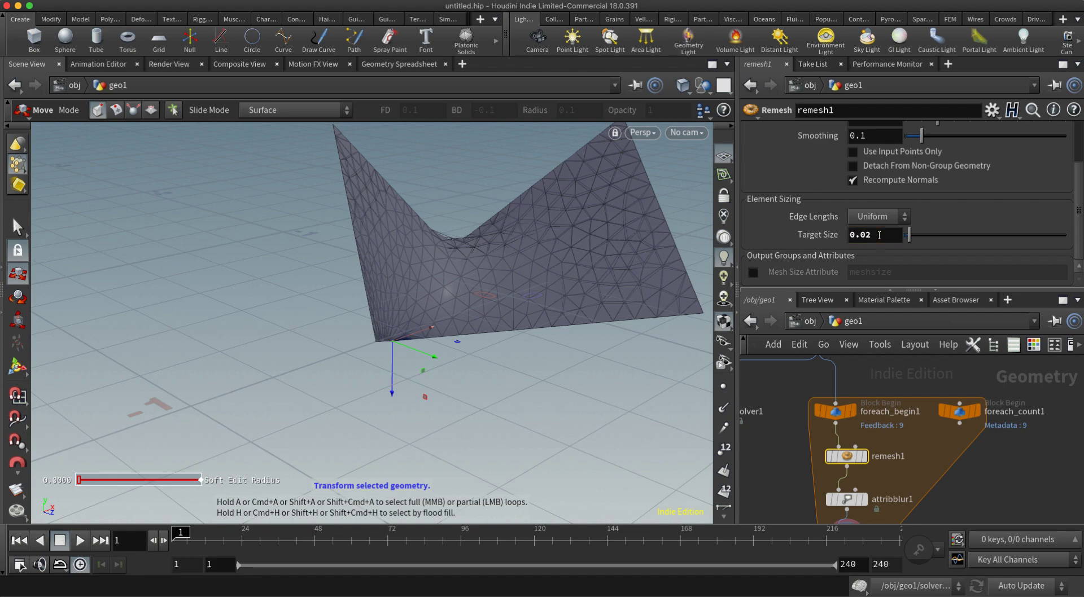
alt+drag(567, 316, 600, 392)
key(t)
Set foreach_end1's iterations to 20 for the edited hexagon surface
scroll(918, 399, down, 4)
scroll(874, 477, up, 4)
click(874, 491)
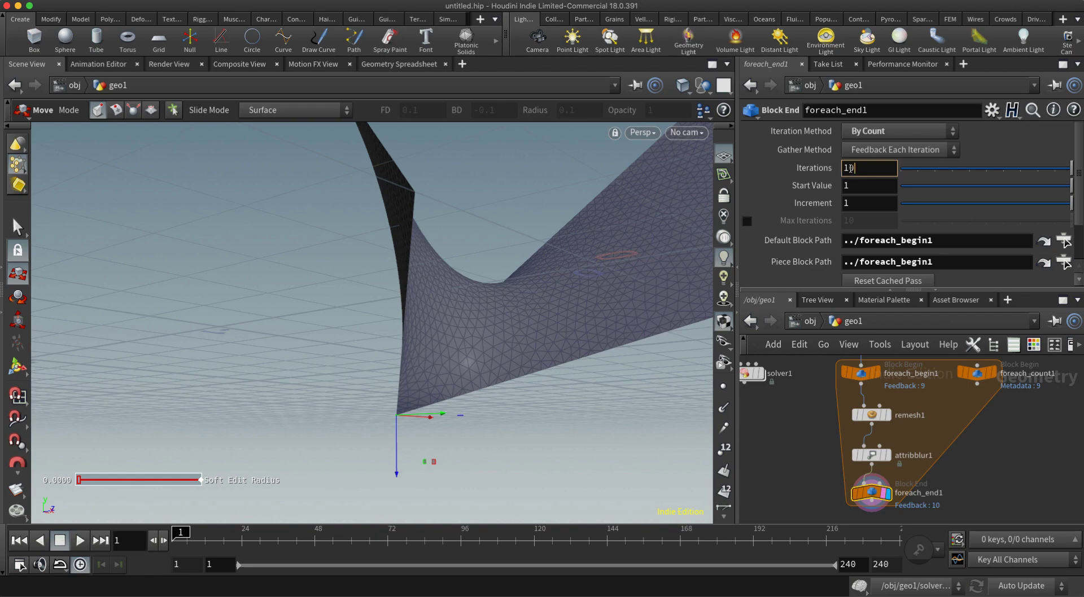
text(2)
key(Return)
alt+drag(593, 214, 375, 304)
key(t)
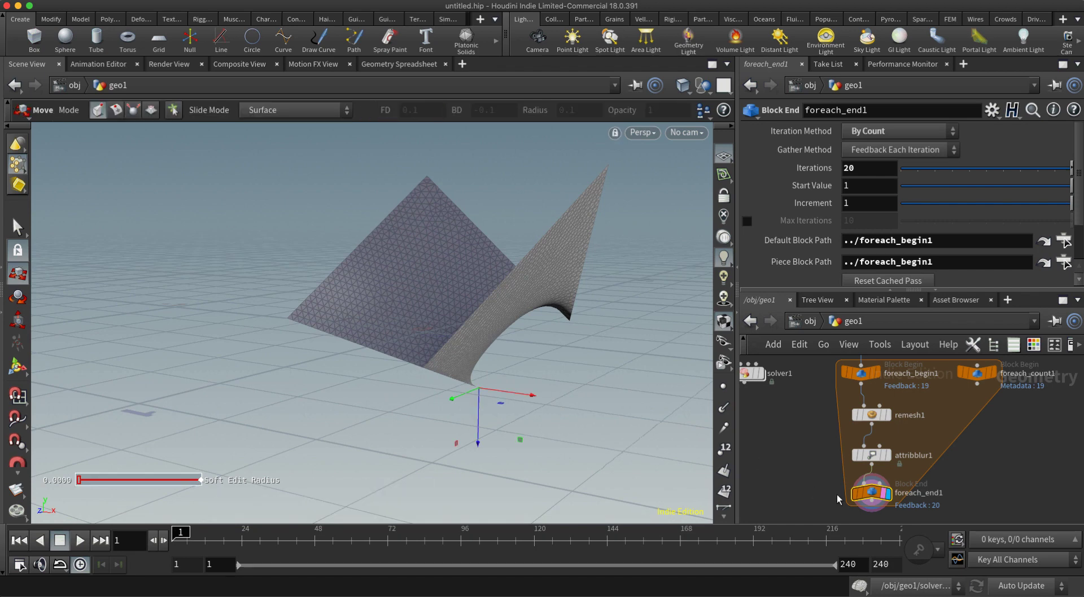
Add a Tube node beside edit1 in the geo1 network
scroll(826, 486, down, 3)
middle_drag(874, 408, 872, 454)
scroll(865, 430, up, 1)
scroll(865, 431, up, 3)
scroll(866, 424, down, 2)
drag(876, 377, 826, 425)
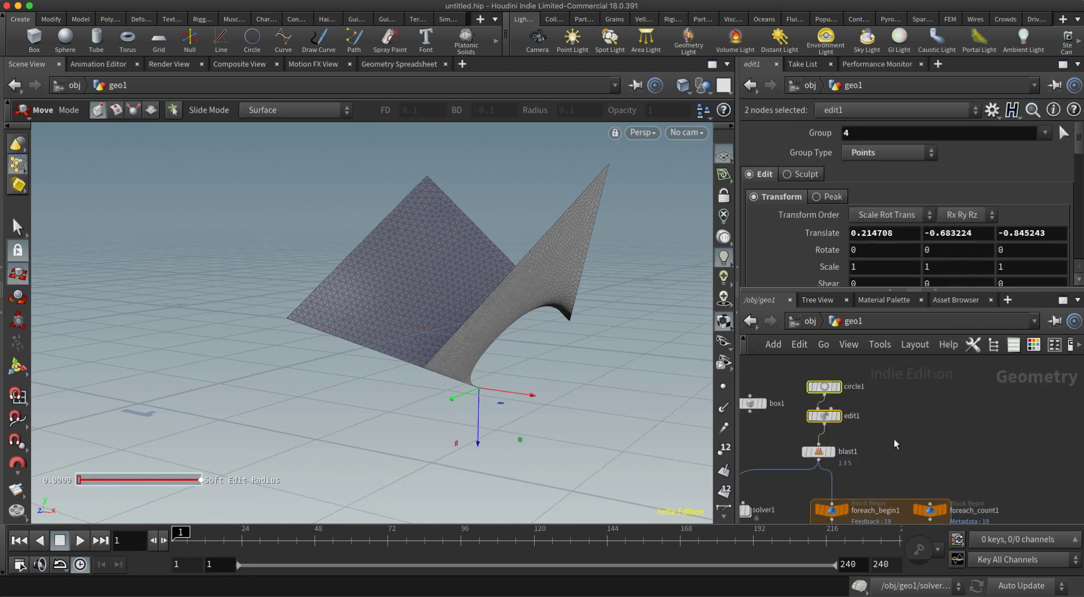
key(Tab)
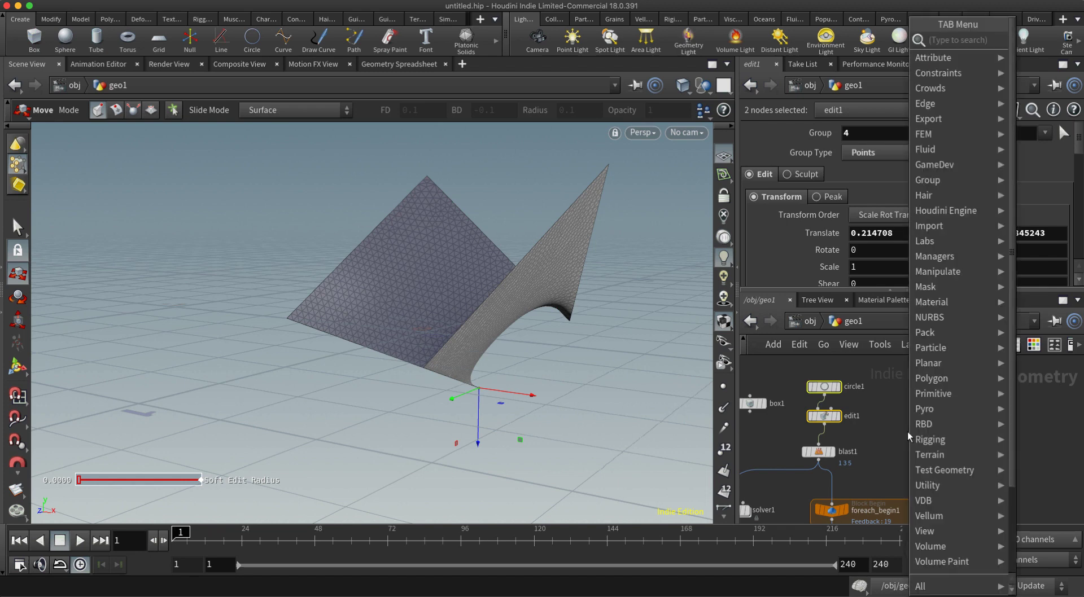
text(tube)
key(Return)
click(902, 429)
scroll(904, 428, up, 3)
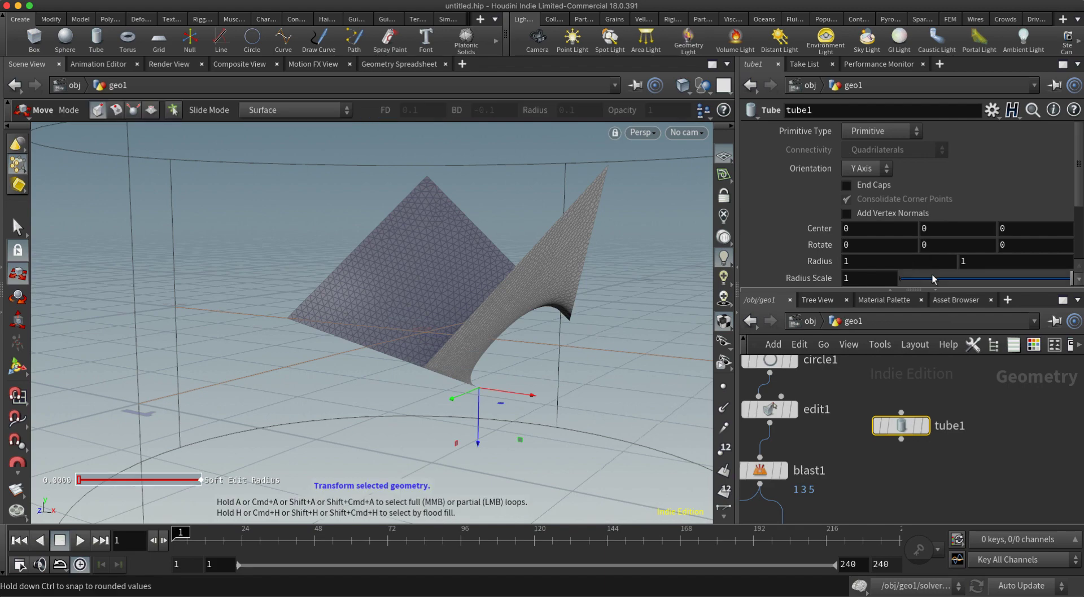
Set tube1's radius scale to 0.5
text(0.5)
key(Return)
key(Escape)
alt+drag(366, 323, 384, 347)
Connect tube1's output to blast1's input in place of edit1
middle_drag(804, 470, 860, 468)
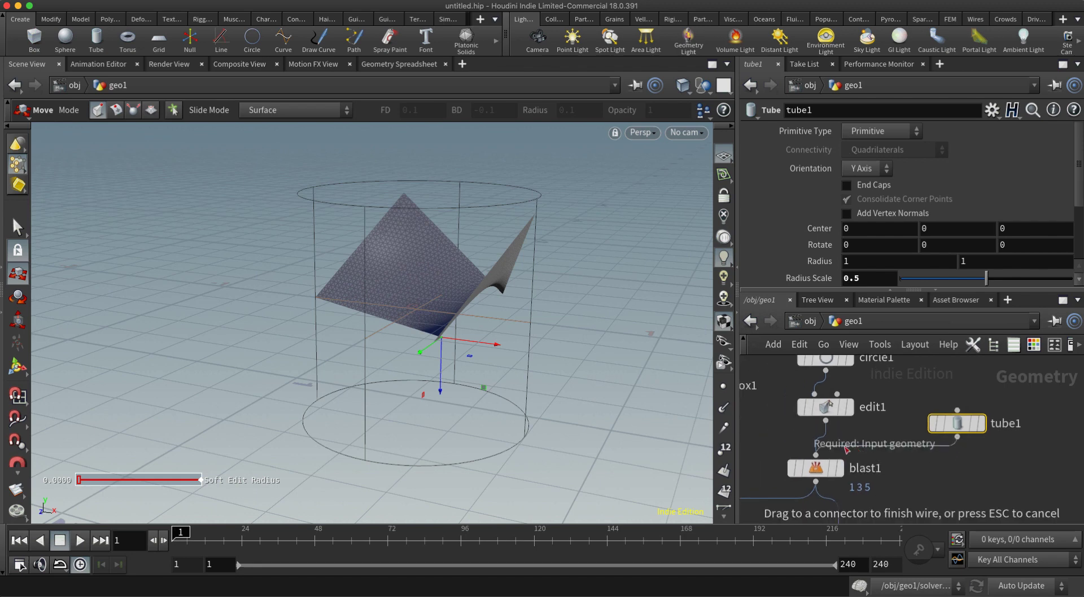
drag(845, 447, 846, 447)
Set remesh1's target size to 0.05 and show foreach_end1's parameters
scroll(890, 493, down, 3)
middle_drag(891, 491, 890, 398)
middle_drag(899, 463, 918, 399)
scroll(905, 412, up, 1)
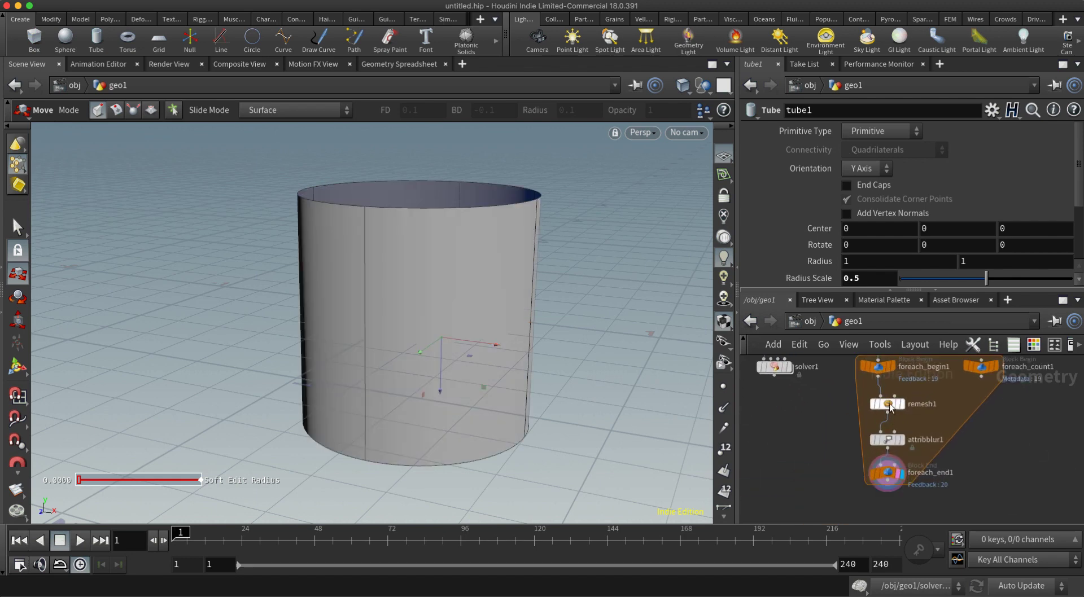
click(888, 404)
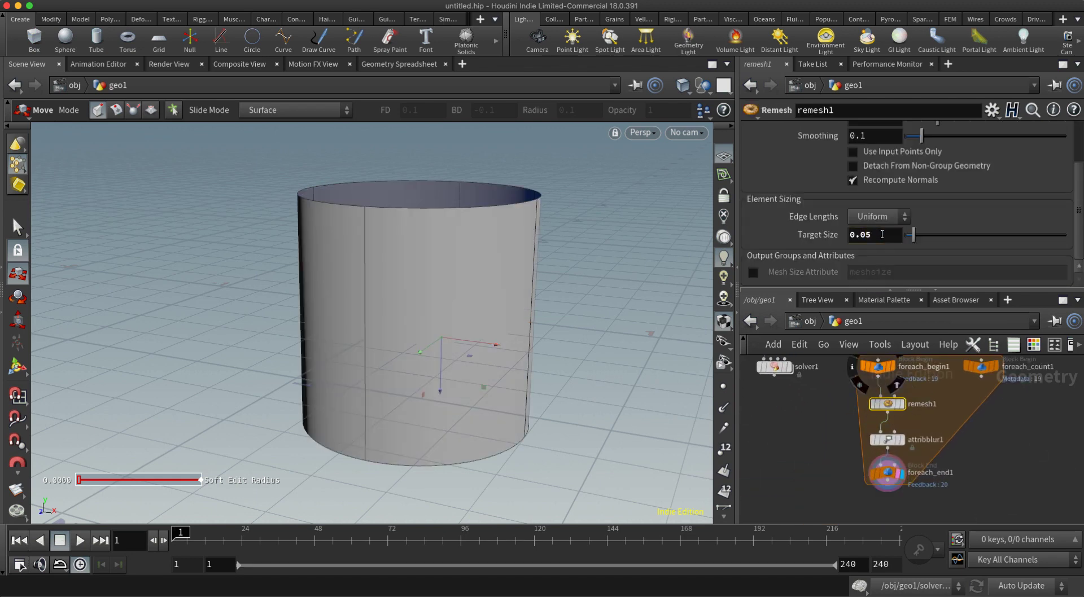
click(889, 475)
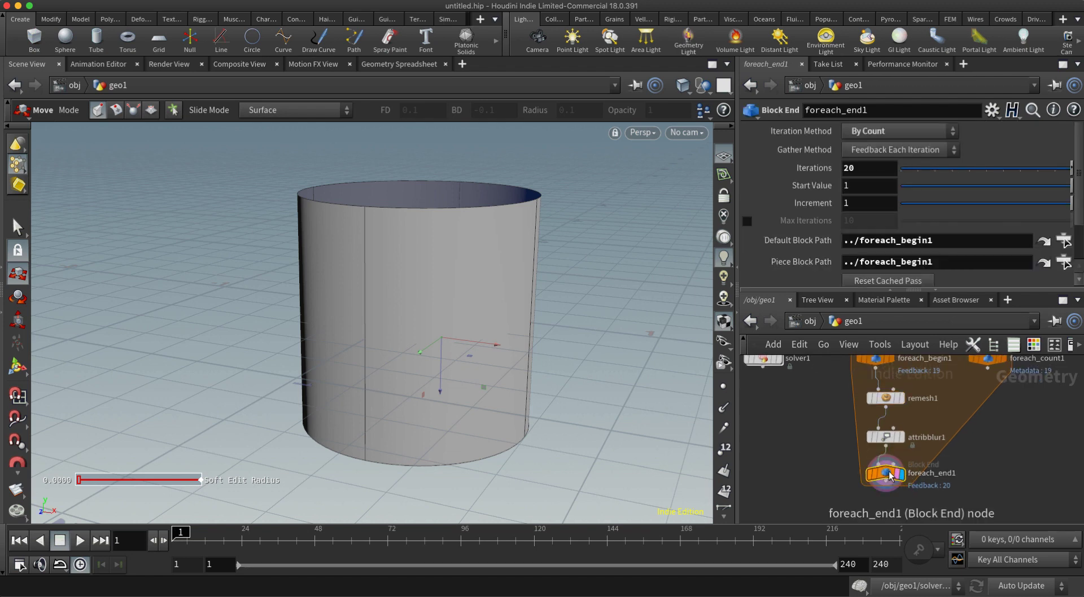
Select tube1 and set its primitive type to Polygon
scroll(820, 435, down, 5)
middle_drag(820, 435, 818, 479)
scroll(858, 419, up, 4)
click(881, 410)
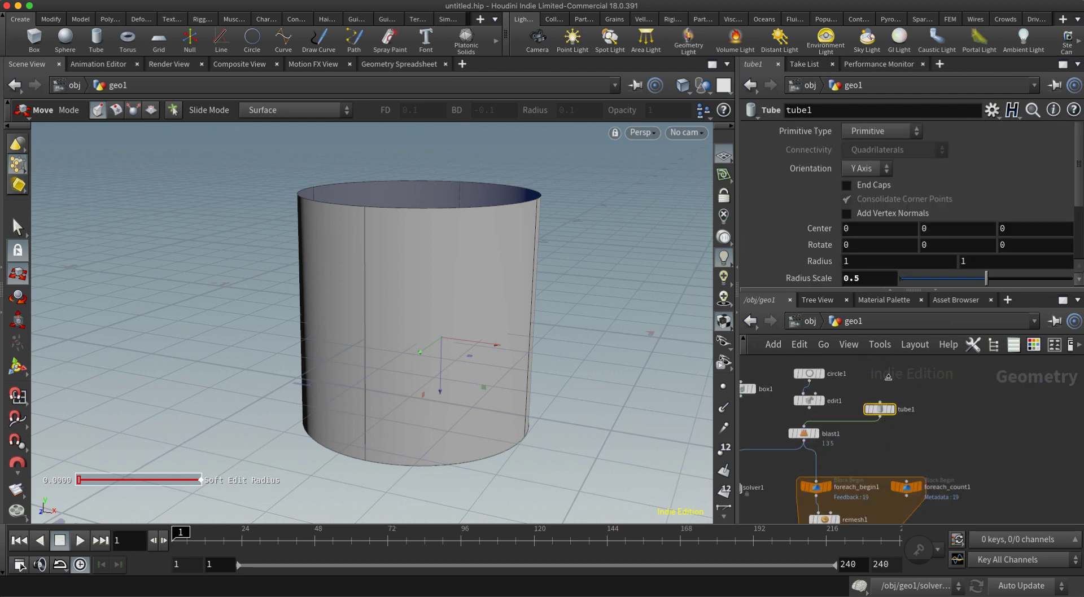
click(877, 133)
click(873, 161)
Connect tube1 directly to foreach_begin1, bypassing blast1, and move blast1 below box1
middle_drag(889, 438, 865, 421)
scroll(858, 412, down, 1)
scroll(858, 414, up, 2)
scroll(852, 397, up, 2)
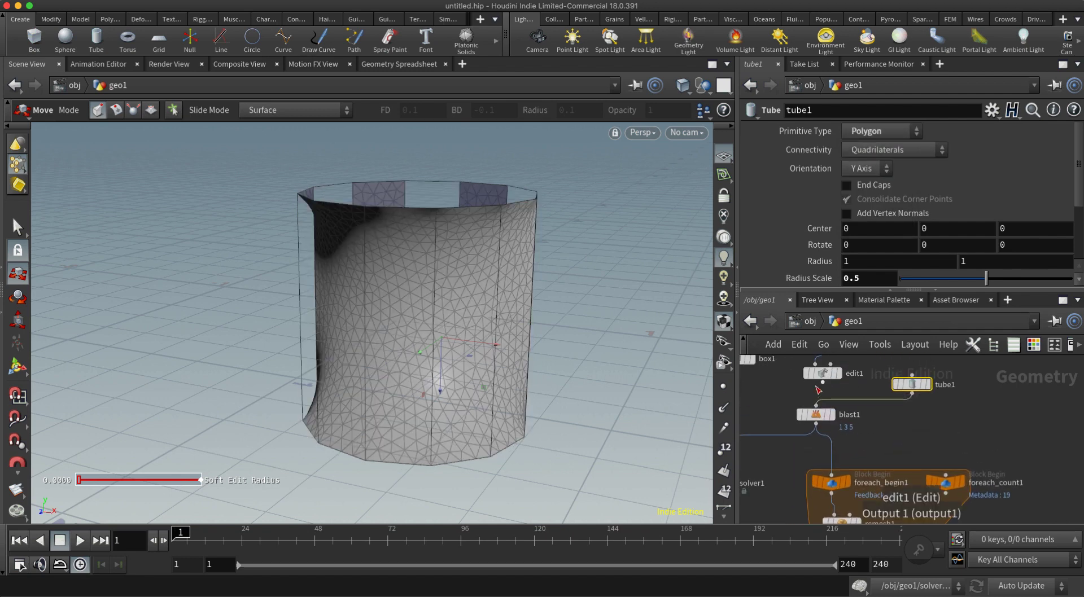
drag(820, 384, 815, 404)
drag(912, 398, 831, 476)
middle_drag(819, 417, 859, 448)
drag(858, 449, 779, 436)
middle_drag(819, 463, 804, 407)
middle_drag(887, 464, 871, 420)
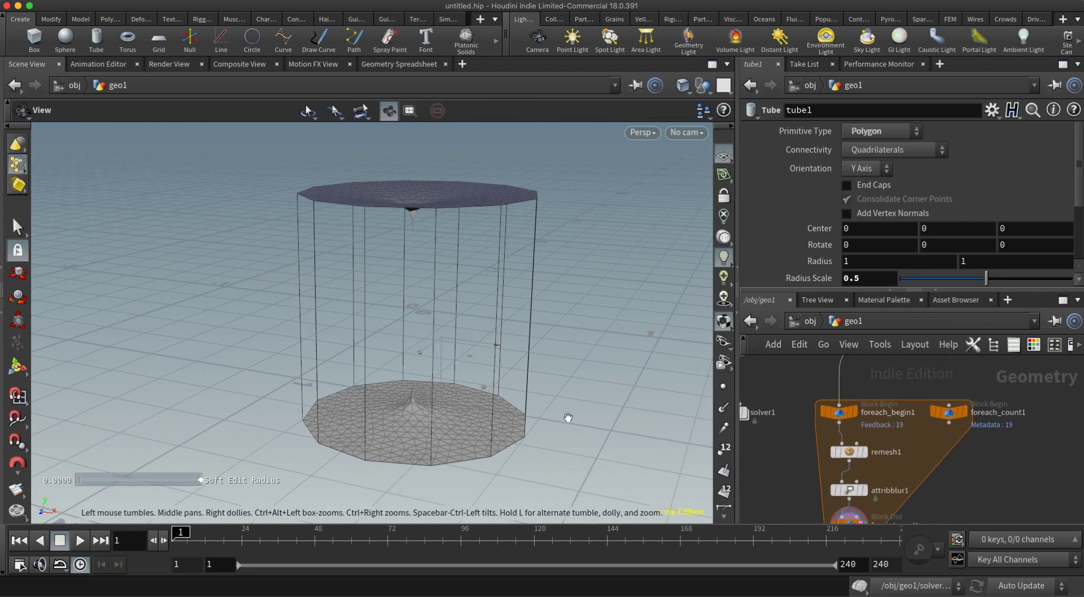
Set tube1's columns to 28
alt+right_drag(536, 423, 588, 396)
alt+drag(588, 396, 532, 371)
alt+middle_drag(532, 371, 577, 373)
drag(577, 372, 540, 366)
drag(507, 252, 492, 315)
key(t)
scroll(864, 435, down, 1)
middle_drag(905, 361, 875, 446)
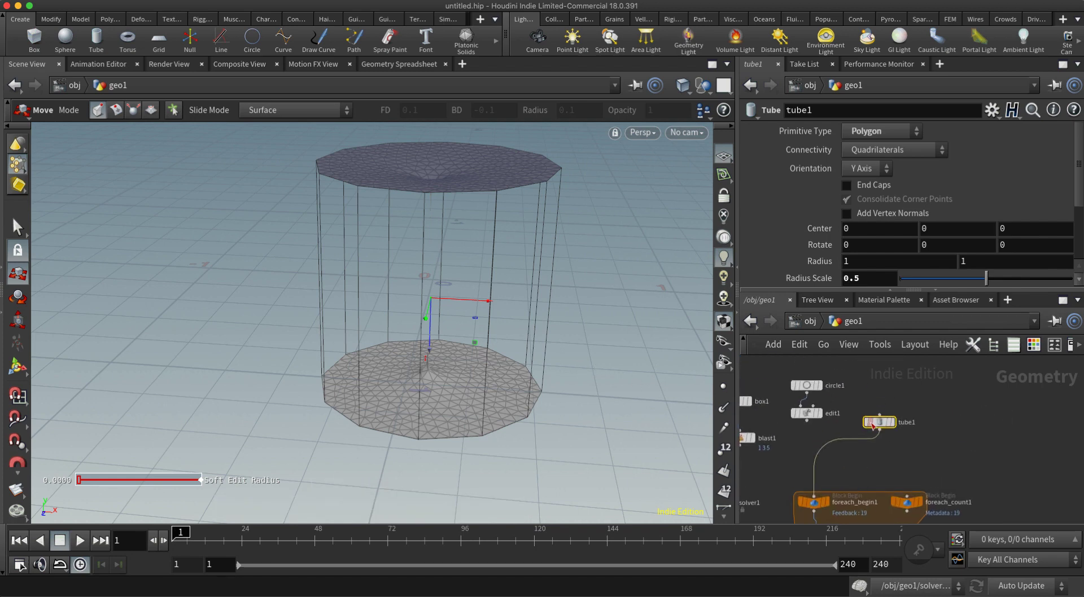
scroll(880, 432, up, 3)
scroll(1022, 267, down, 5)
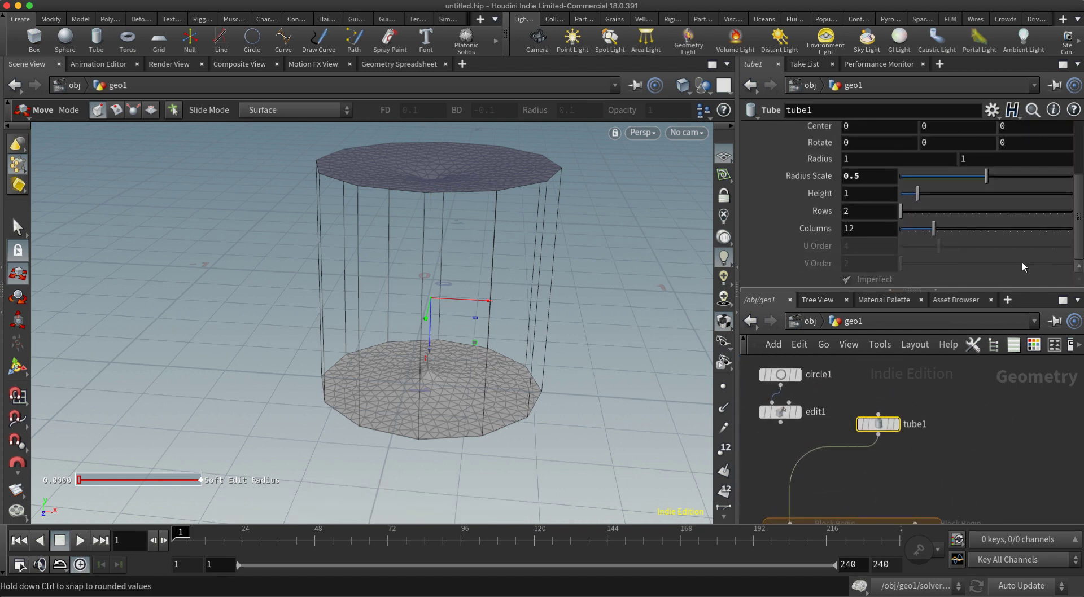
drag(964, 225, 986, 232)
alt+drag(458, 289, 517, 284)
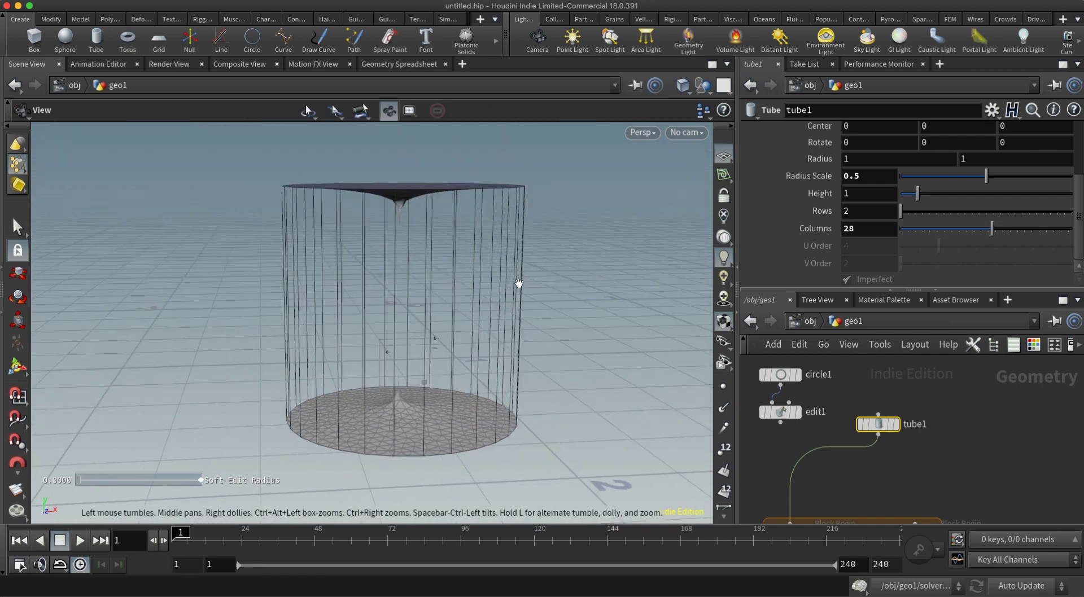
Keep tube1's rows at 2 and set its height to 0.5
drag(937, 213, 905, 213)
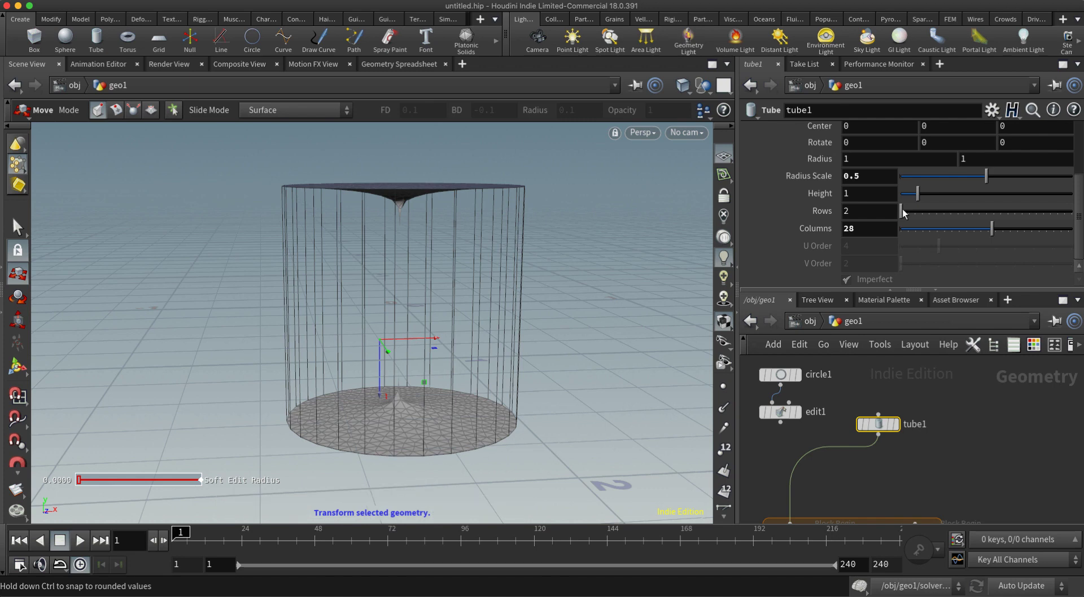
key(space)
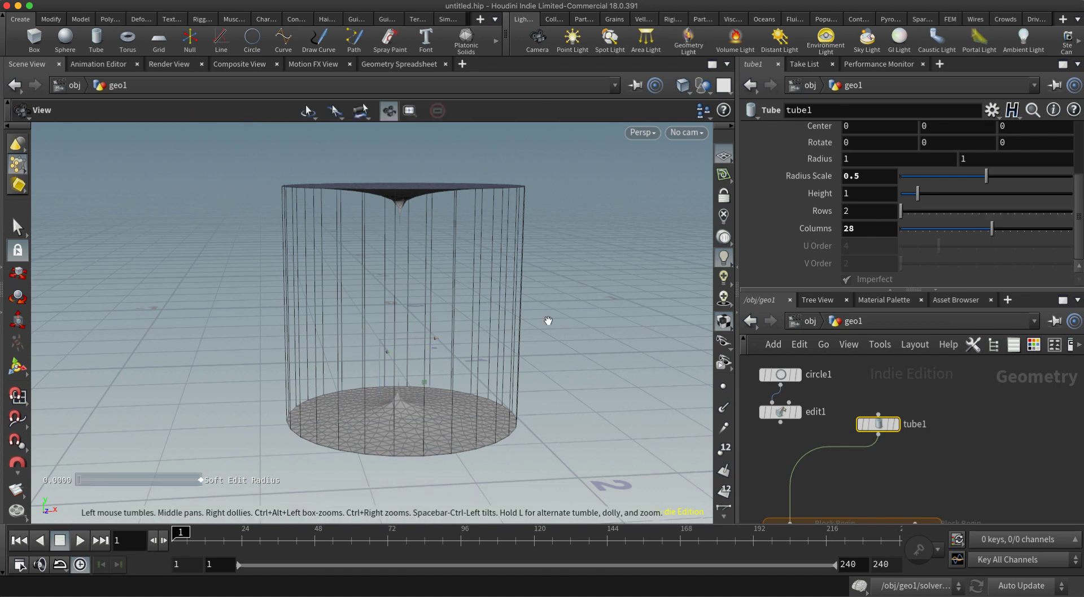
drag(544, 321, 538, 222)
key(space)
drag(513, 342, 516, 294)
key(space)
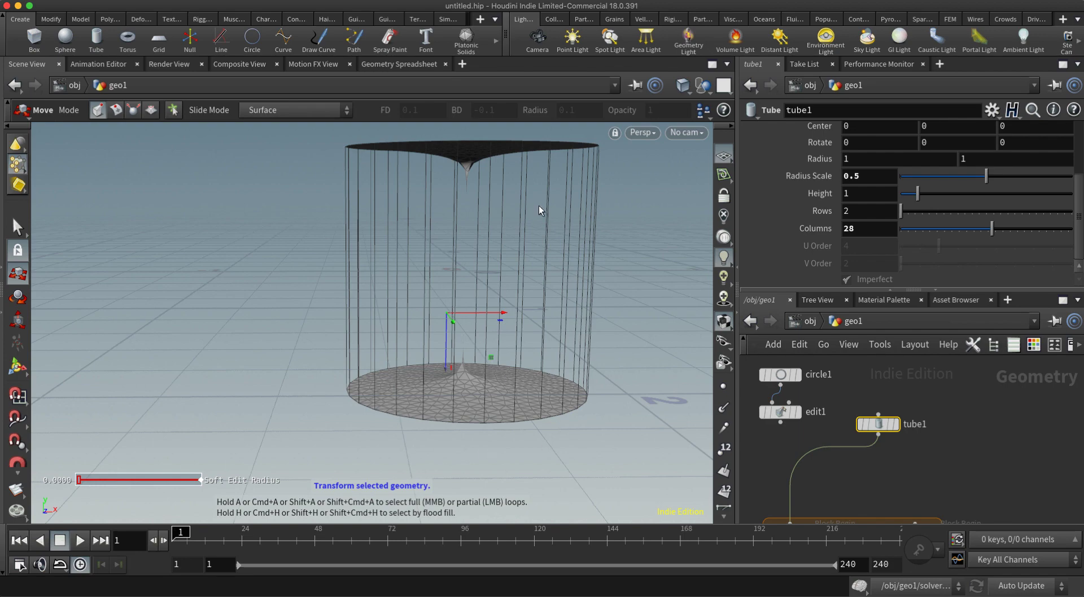
key(space)
drag(492, 200, 559, 251)
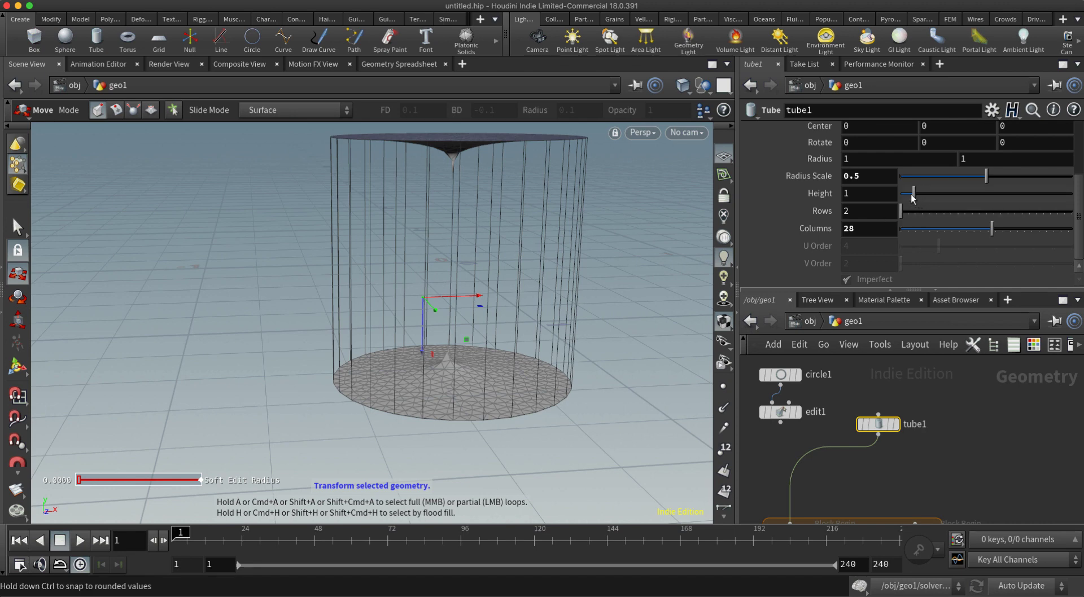
drag(917, 193, 909, 197)
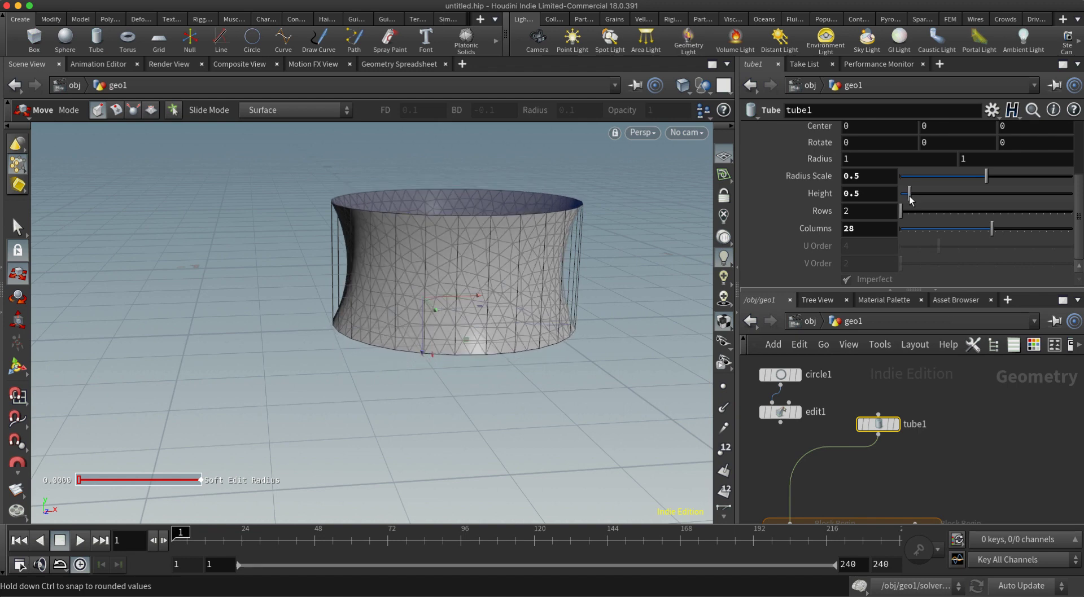
Set foreach_end1's iterations to 50 for the tube surface
scroll(869, 420, down, 5)
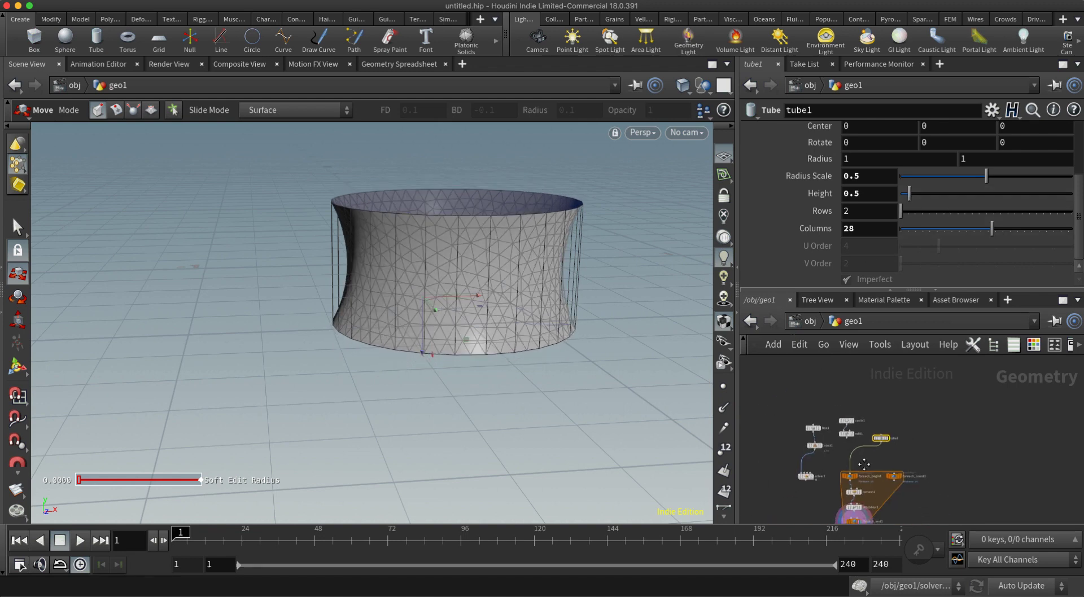
scroll(863, 464, up, 5)
click(840, 455)
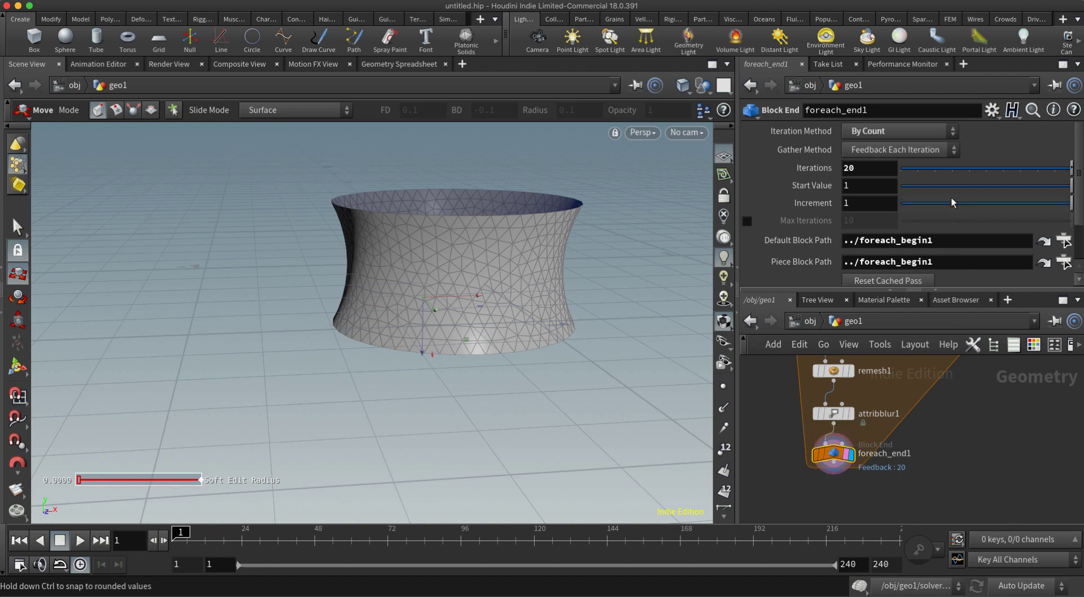
drag(851, 169, 845, 170)
text(5)
key(Return)
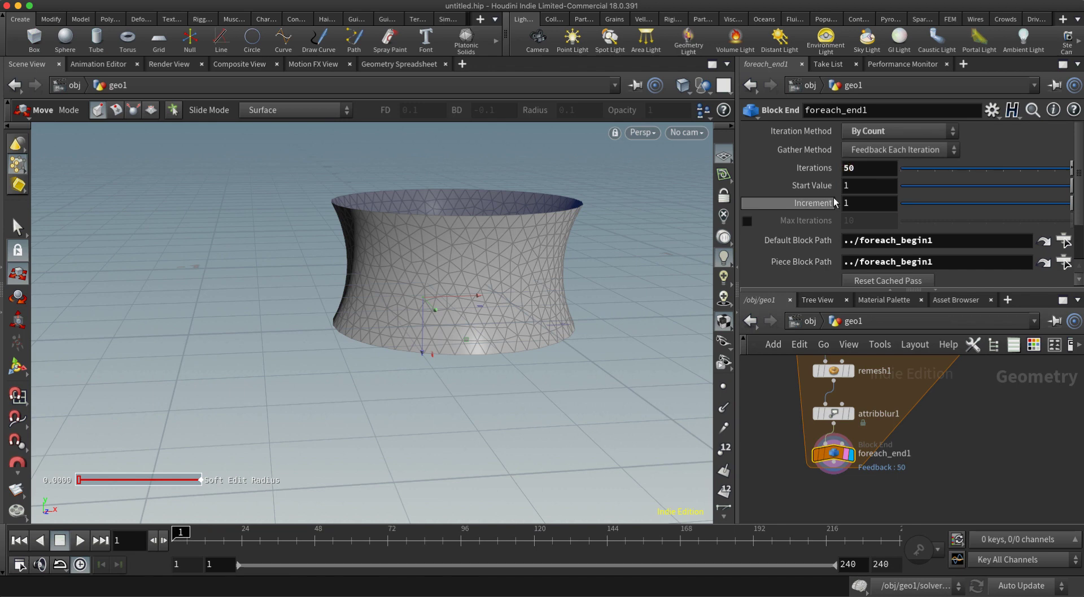
key(Escape)
drag(577, 267, 564, 298)
Set foreach_end1's iterations back to 20
scroll(748, 418, down, 5)
middle_drag(754, 386, 788, 463)
scroll(849, 405, up, 4)
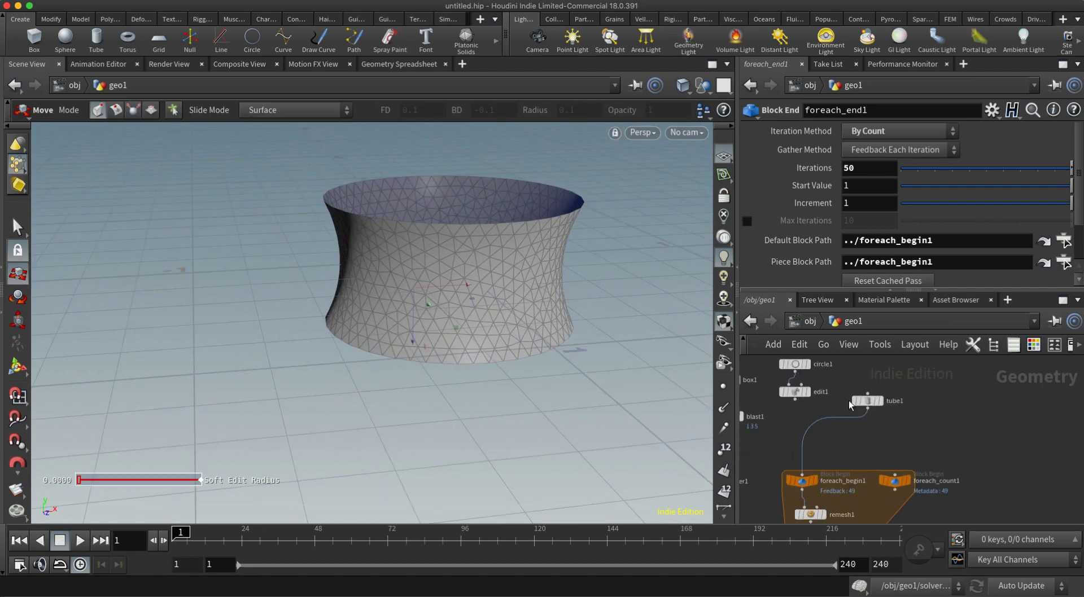
middle_drag(850, 404, 861, 333)
double_click(841, 170)
text(20)
key(Return)
middle_drag(855, 373, 854, 441)
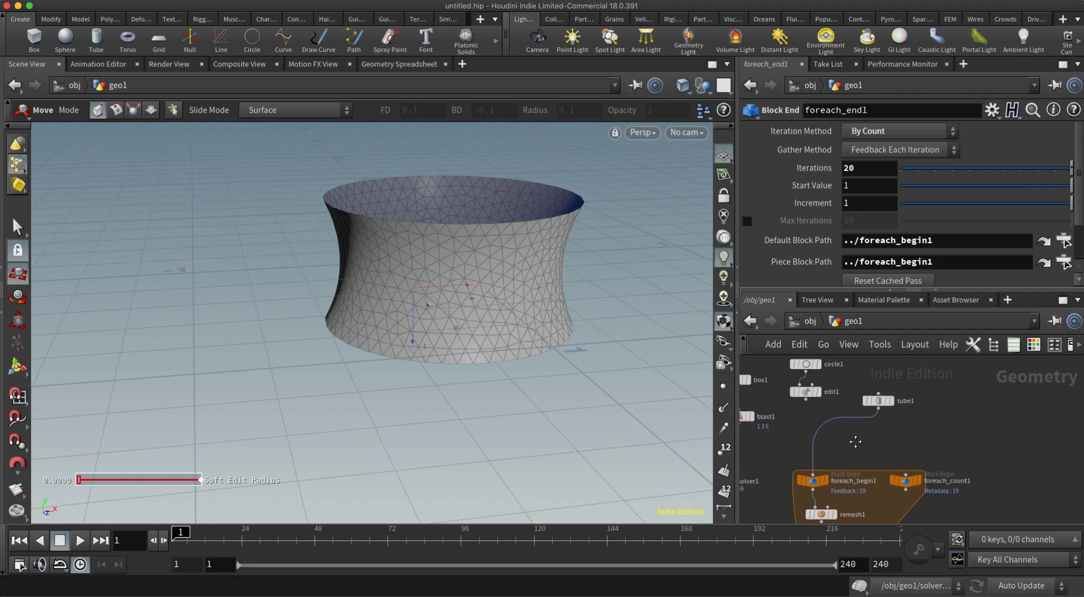
Try tube1 heights of 0.89 and 0.86, and set the height to 0.83
click(879, 398)
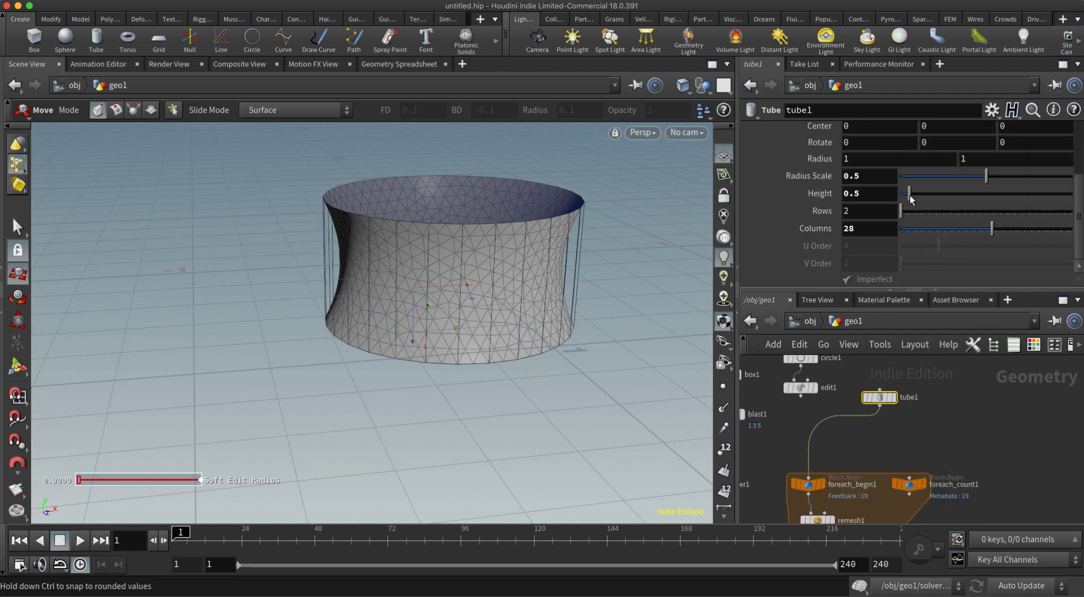
drag(910, 196, 916, 193)
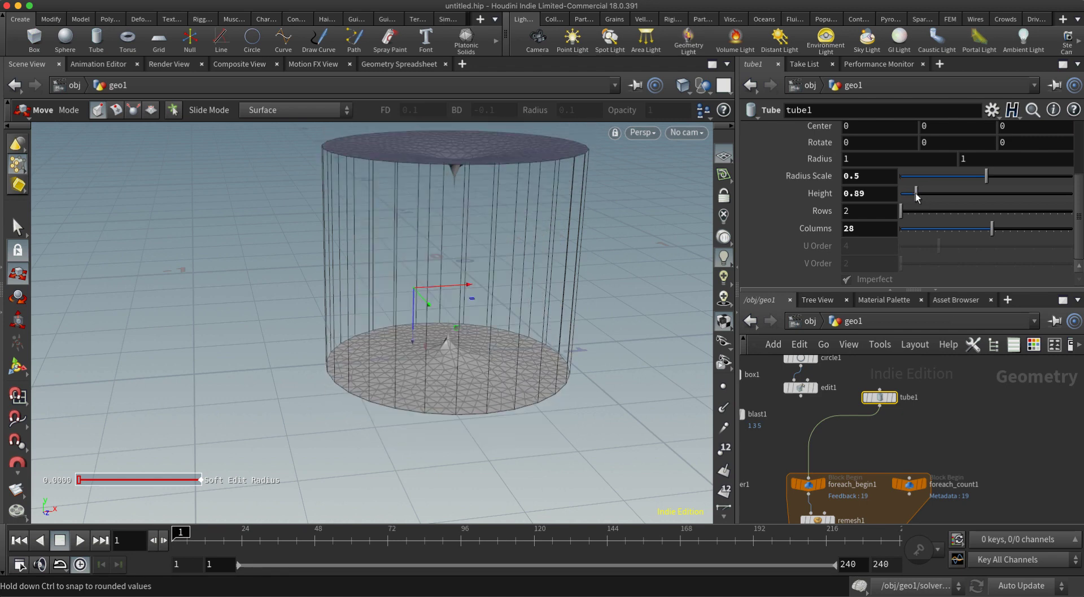
drag(916, 194, 915, 194)
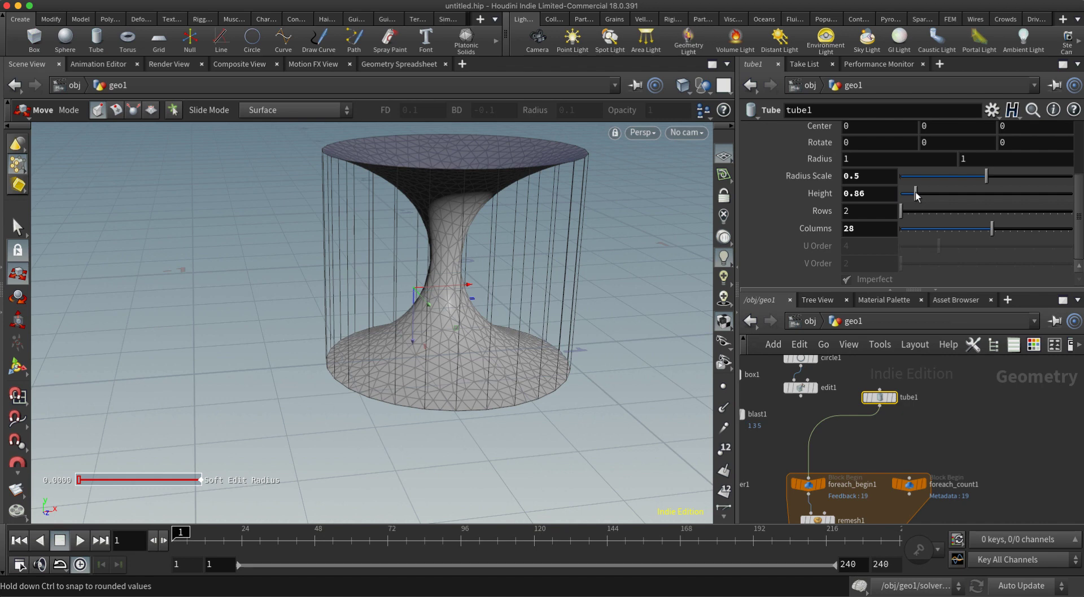
drag(916, 195, 914, 195)
mouse_move(878, 398)
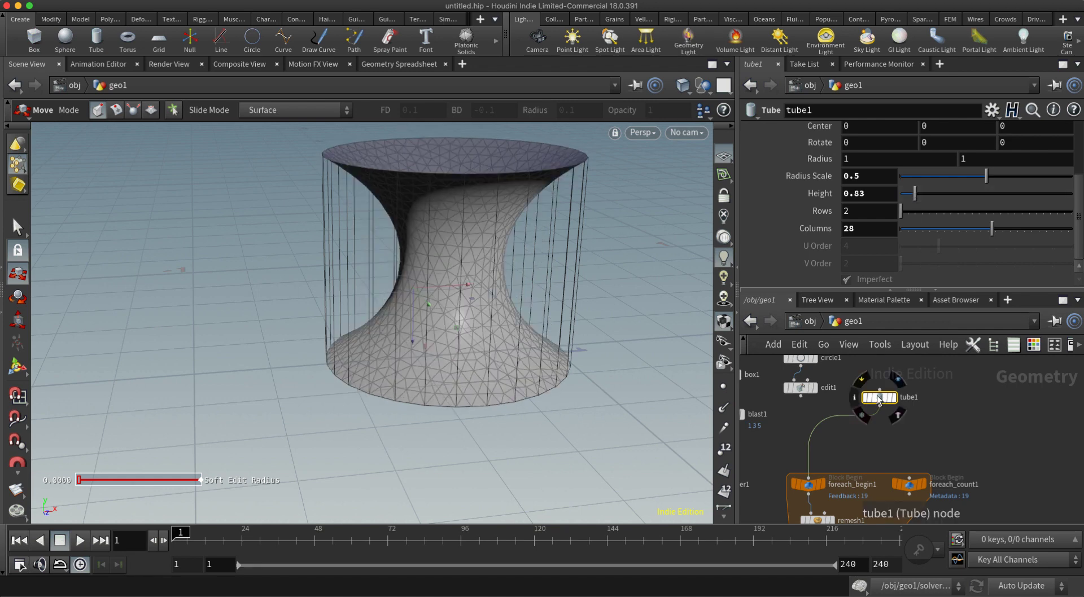
Connect tube1's output to solver1's first input
scroll(876, 400, down, 5)
middle_drag(847, 493, 869, 473)
scroll(869, 477, up, 4)
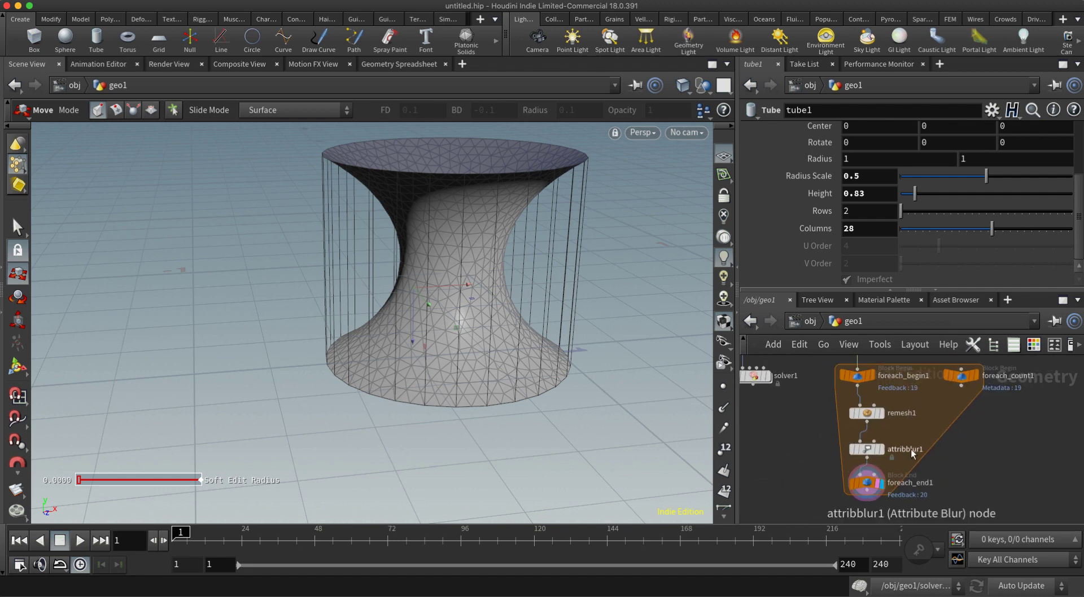
middle_drag(839, 426, 867, 496)
drag(806, 467, 816, 469)
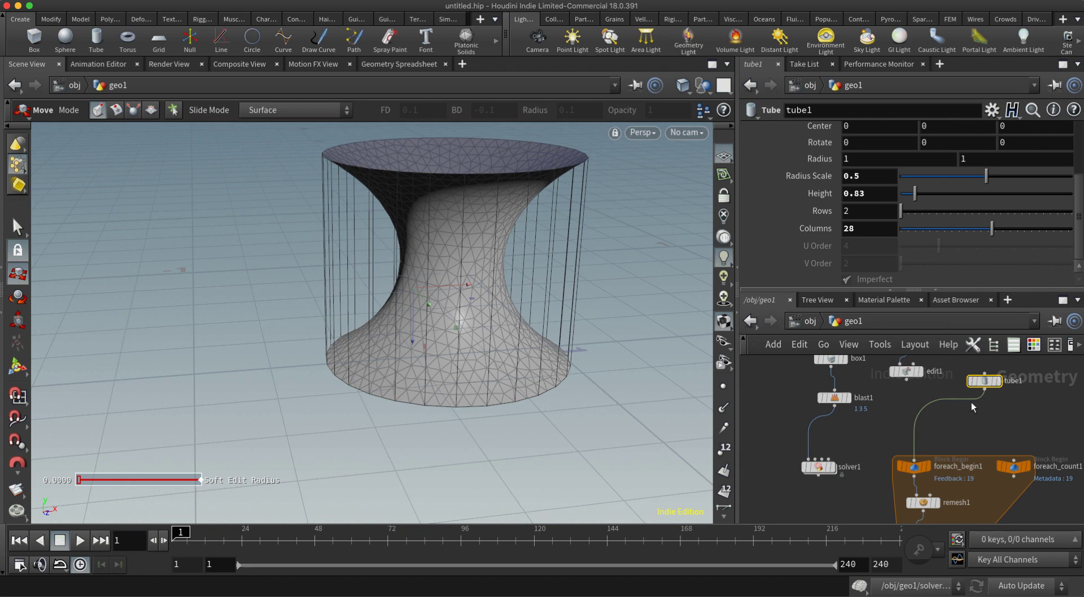
drag(984, 388, 811, 459)
Display solver1 and play its simulation of the tube up to frame 125
click(832, 467)
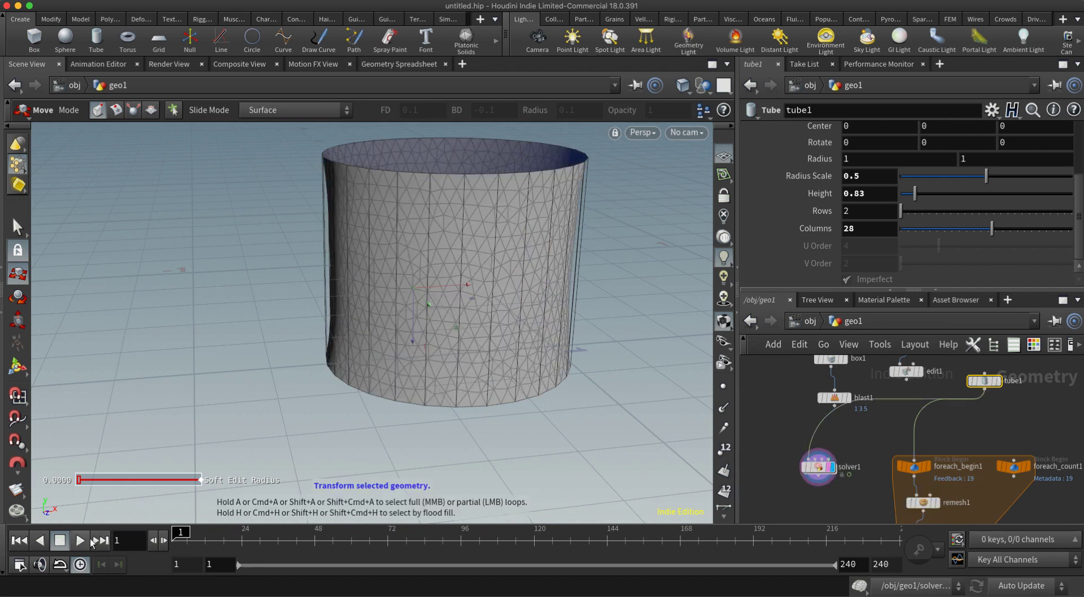
click(80, 540)
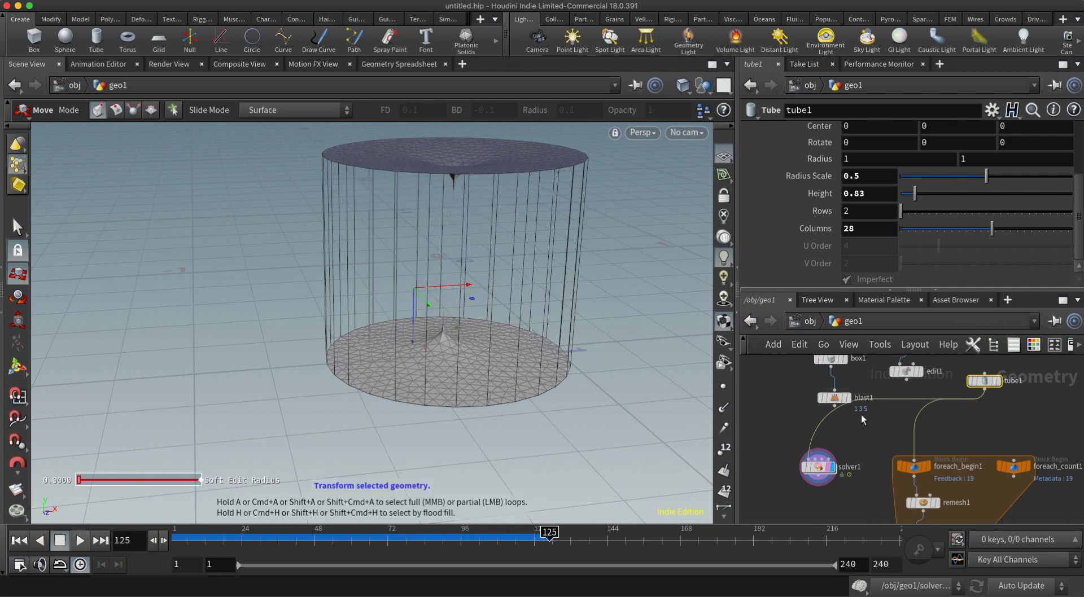
Set tube1's height to 0.43 with solver1 displayed
middle_drag(973, 394, 957, 417)
drag(968, 407, 968, 419)
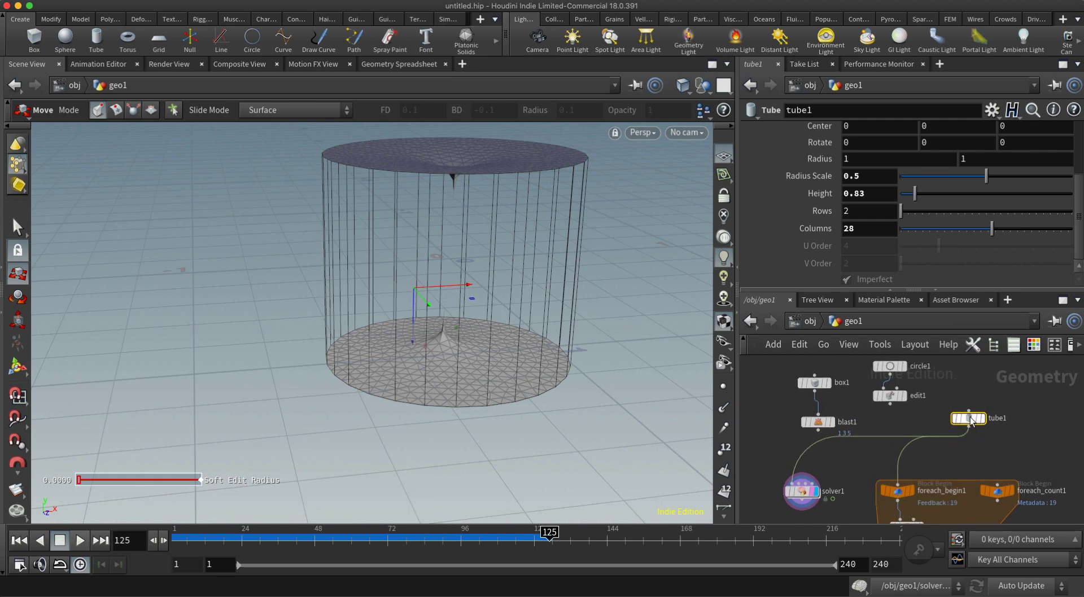
drag(915, 194, 909, 196)
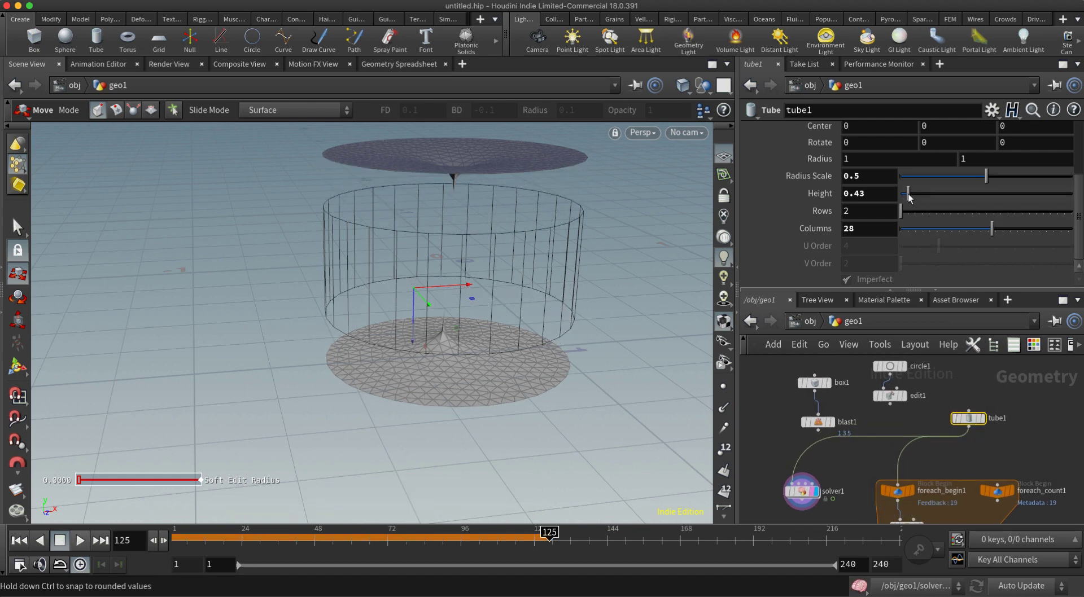
Replay the solver simulation of the shorter tube from frame 1 and stop it at frame 68
click(19, 540)
click(78, 540)
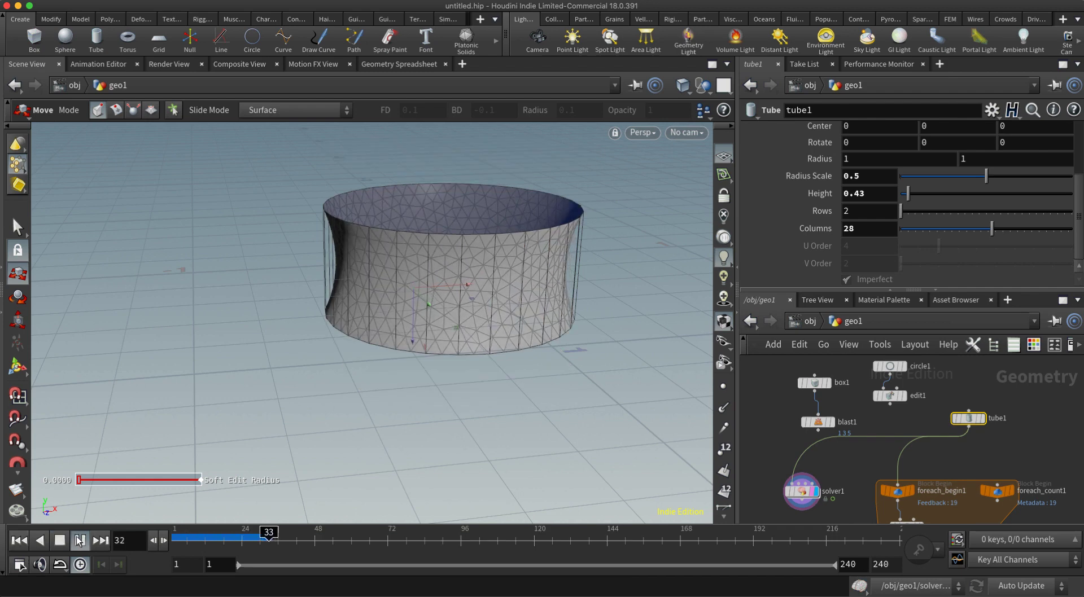
click(79, 541)
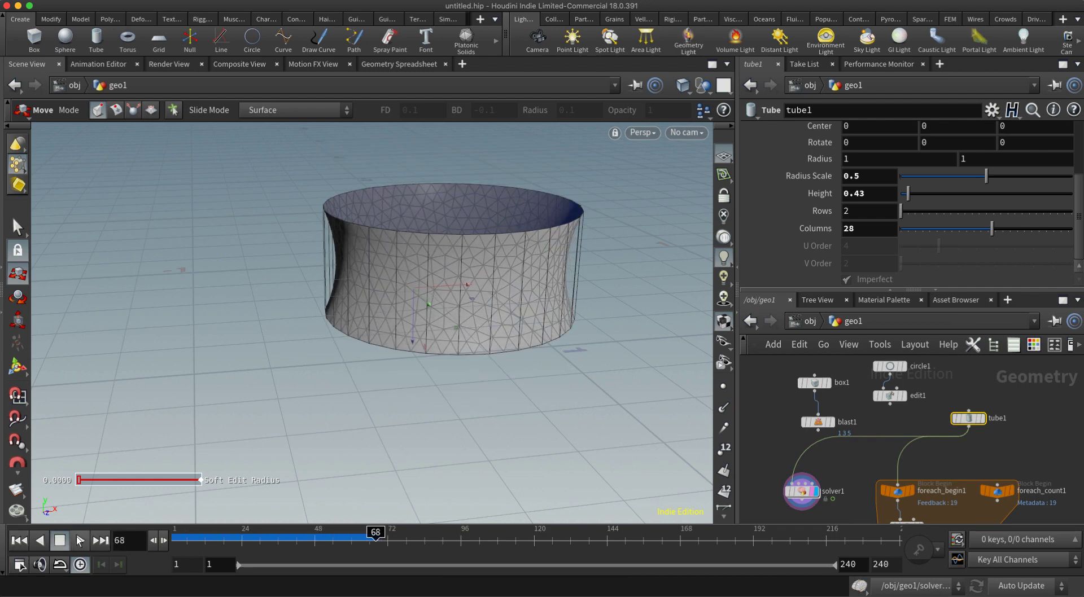